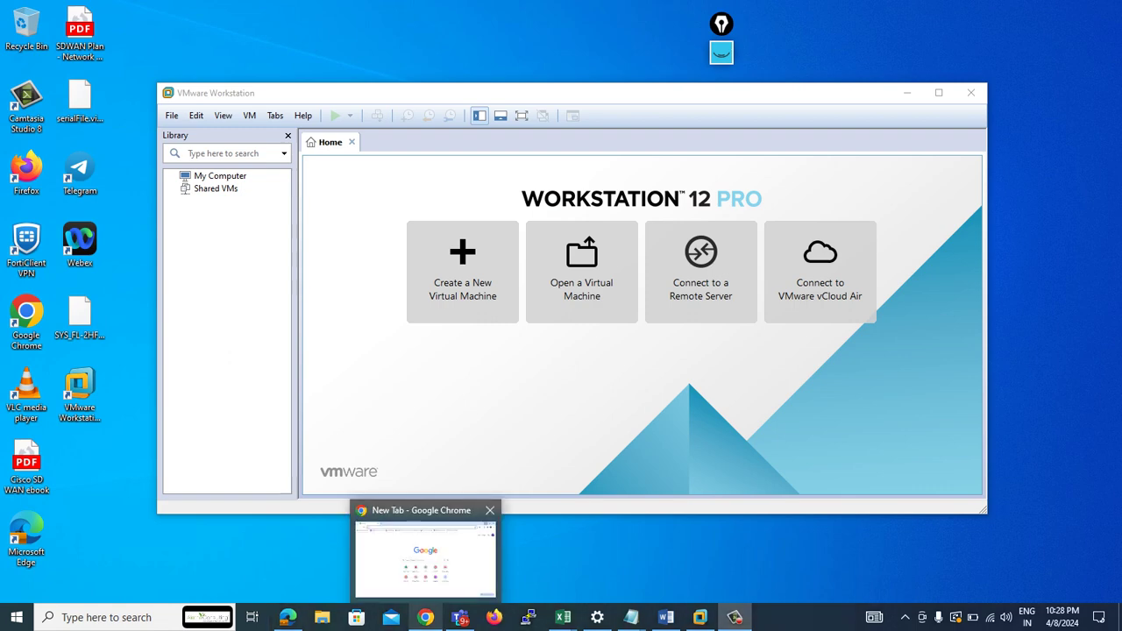
- In Chrome, search Google for pnetlab and open the pnetlab.com download page
{"action": "left_click", "coordinate": [425, 617]}
{"action": "left_click", "coordinate": [720, 44]}
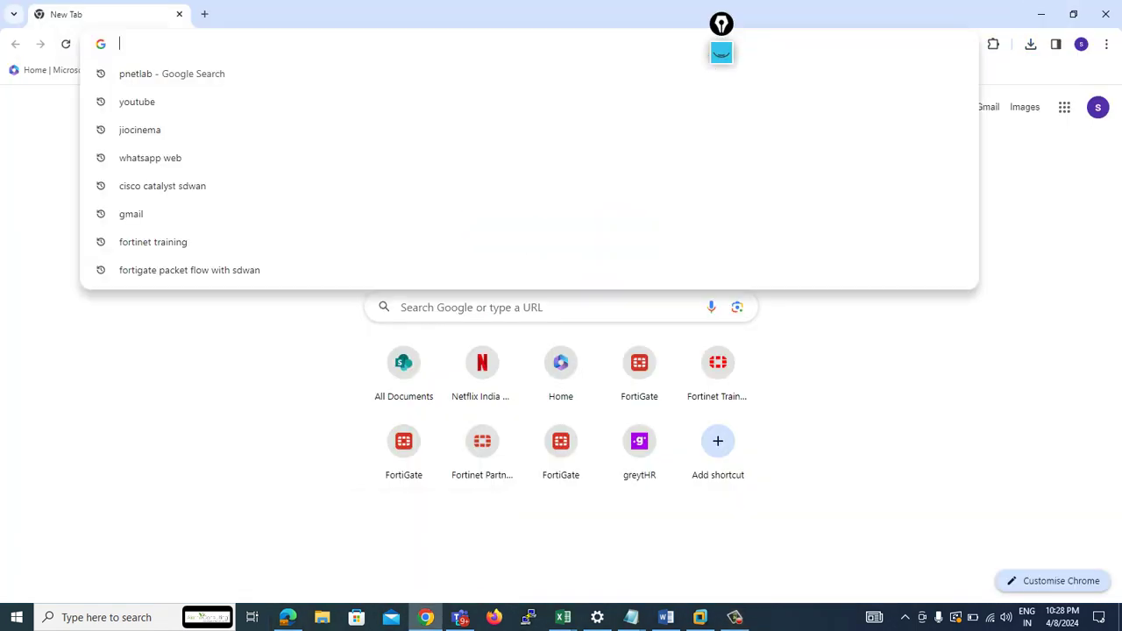
{"action": "type", "text": "pnetlab"}
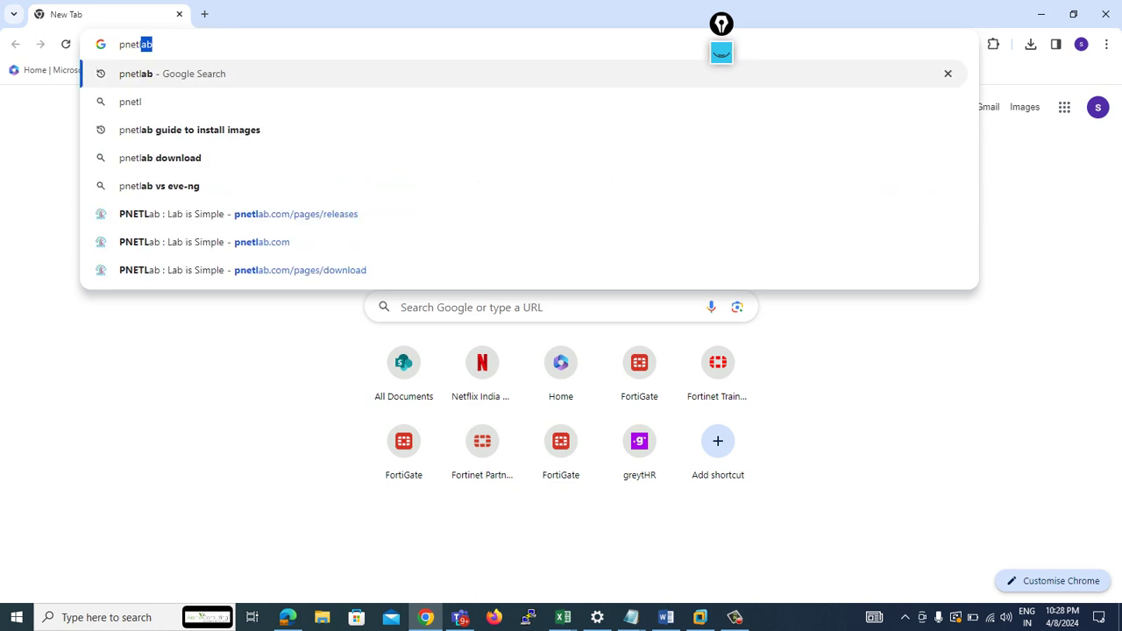
{"action": "key", "text": "Return"}
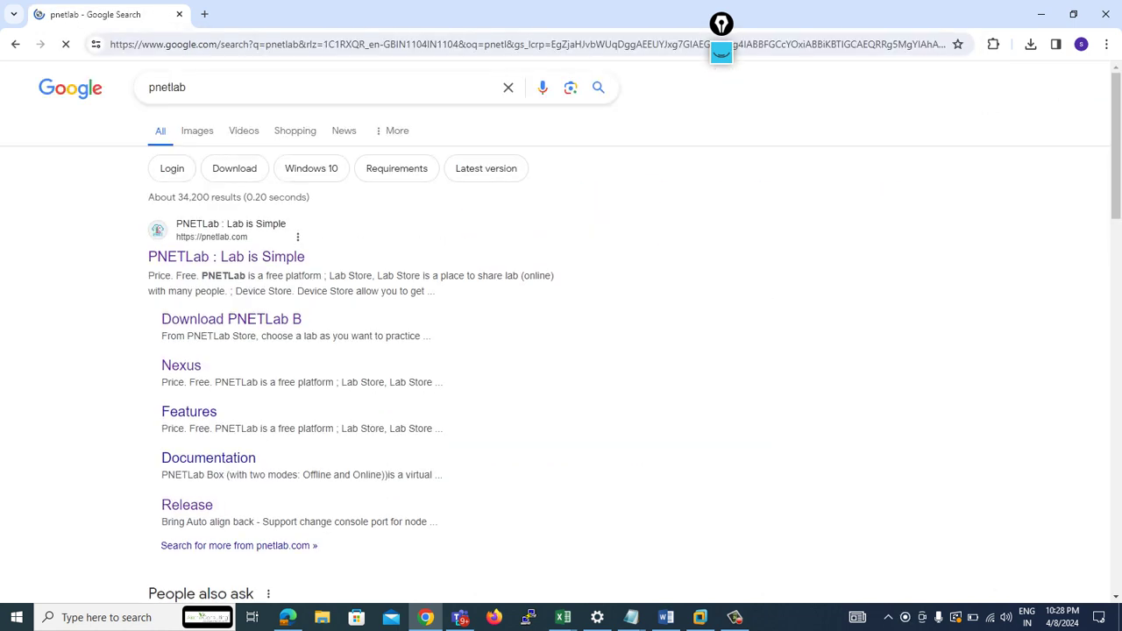
{"action": "left_click", "coordinate": [226, 256]}
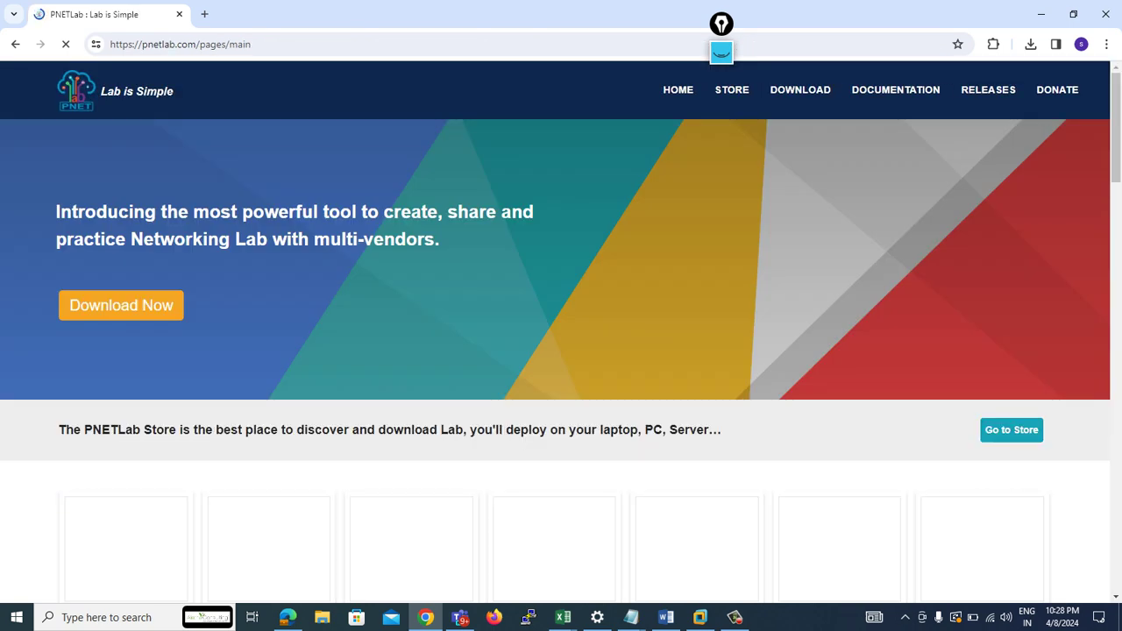
{"action": "left_click", "coordinate": [800, 90]}
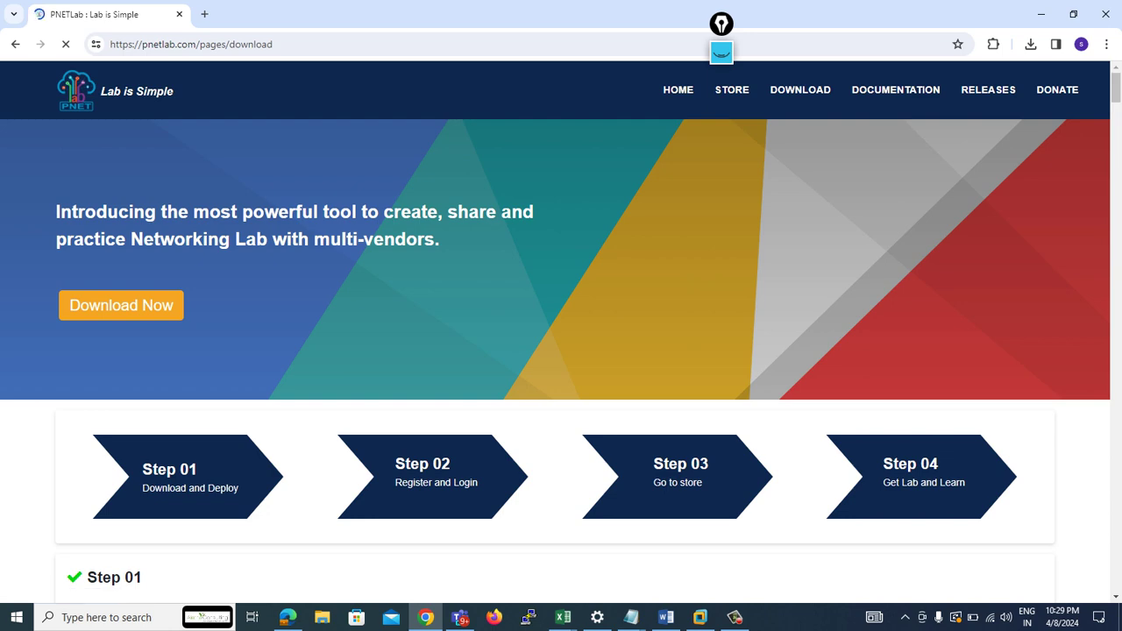
- Scroll the download page past Step 01 to Step 02's Register and Login instructions, then return to VMware Workstation
{"action": "scroll", "coordinate": [561, 323], "scroll_direction": "down", "scroll_amount": 1}
{"action": "scroll", "coordinate": [561, 331], "scroll_direction": "down", "scroll_amount": 5}
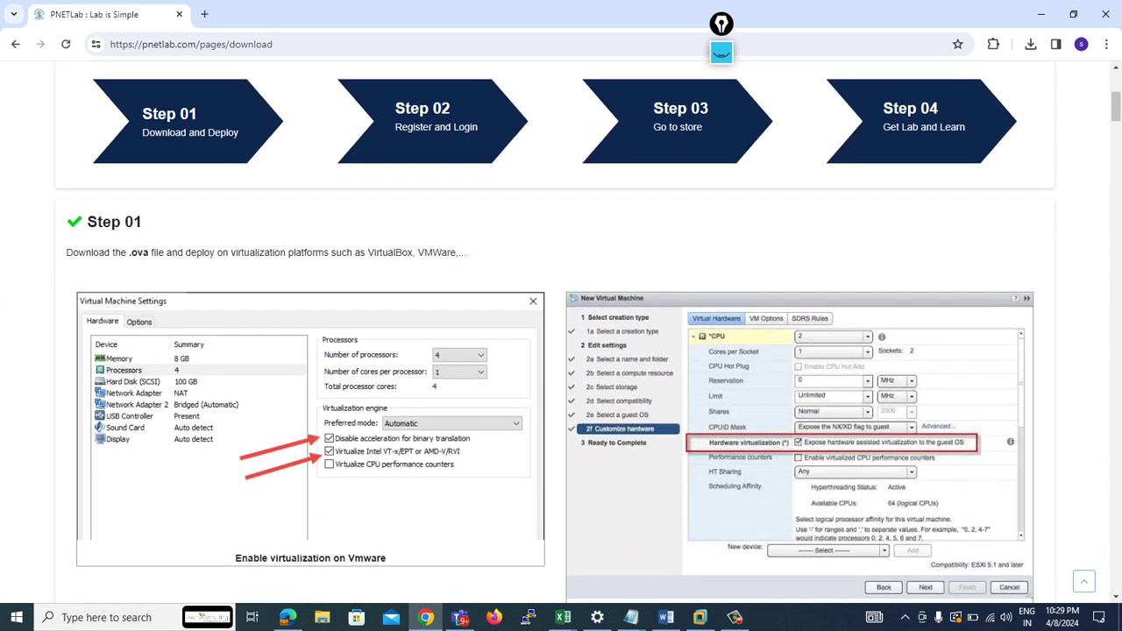
{"action": "scroll", "coordinate": [561, 331], "scroll_direction": "down", "scroll_amount": 1}
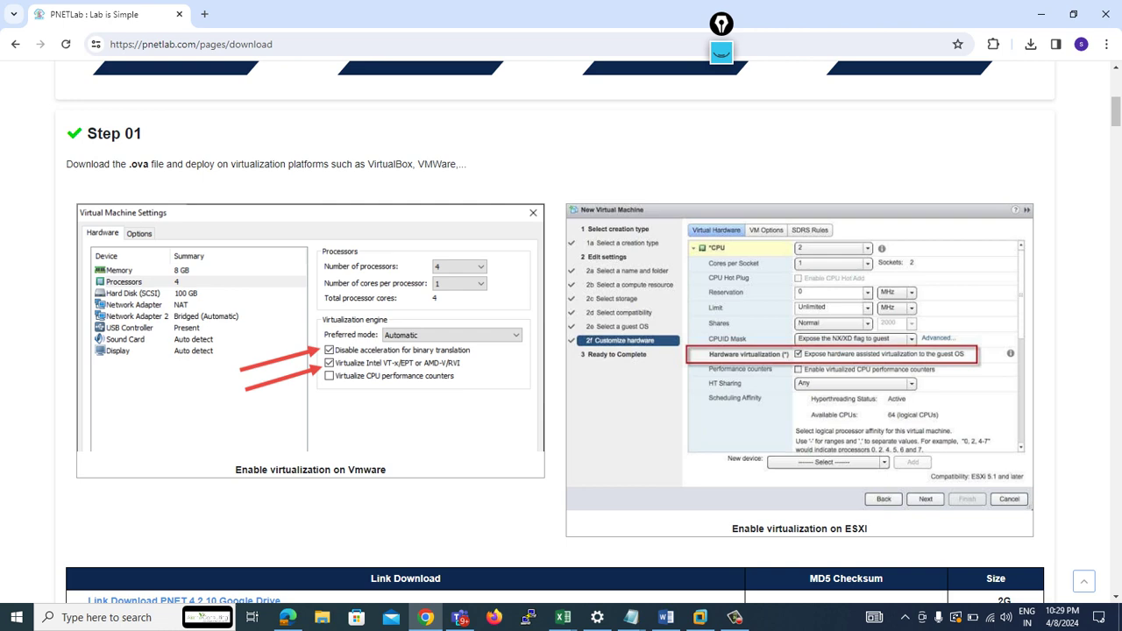
{"action": "scroll", "coordinate": [561, 333], "scroll_direction": "down", "scroll_amount": 3}
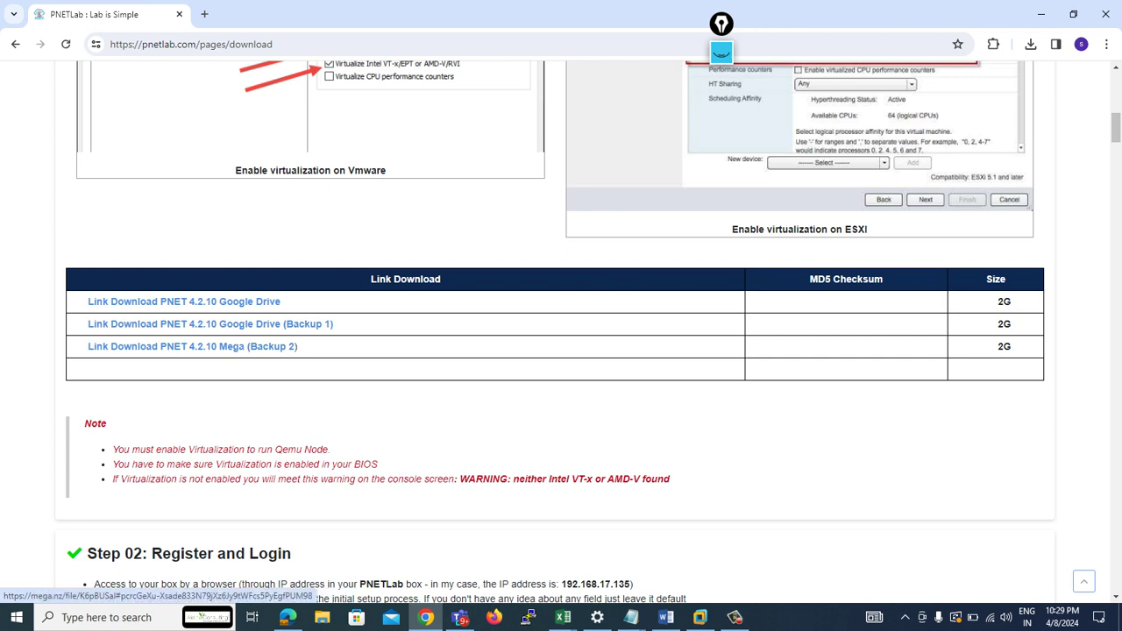
{"action": "scroll", "coordinate": [553, 332], "scroll_direction": "down", "scroll_amount": 5}
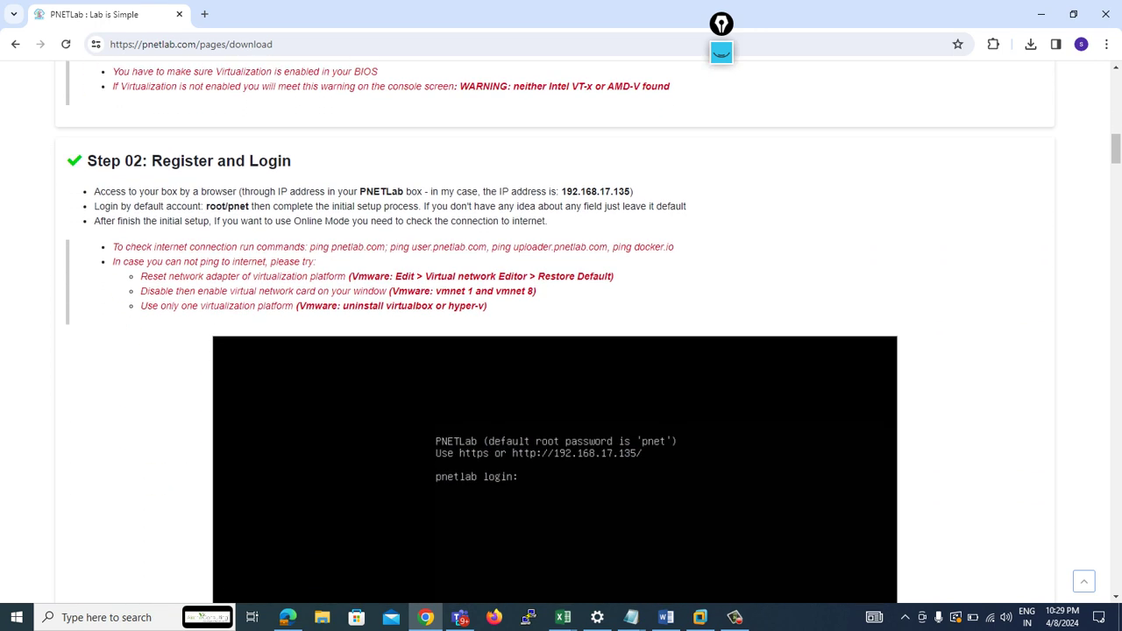
{"action": "scroll", "coordinate": [554, 331], "scroll_direction": "down", "scroll_amount": 1}
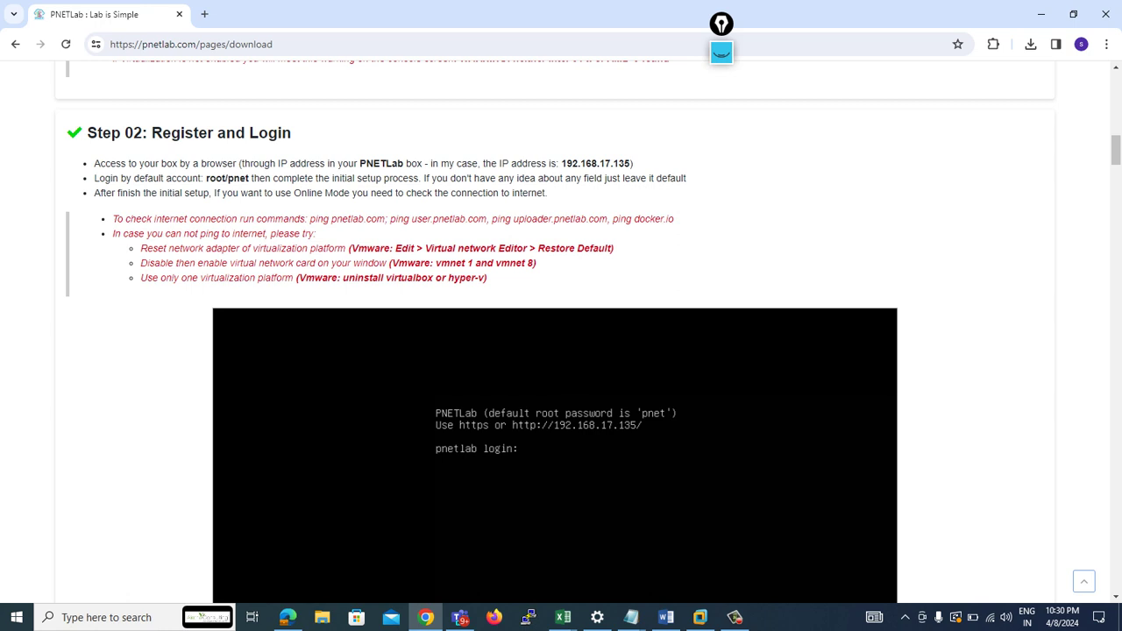
{"action": "left_click", "coordinate": [700, 617]}
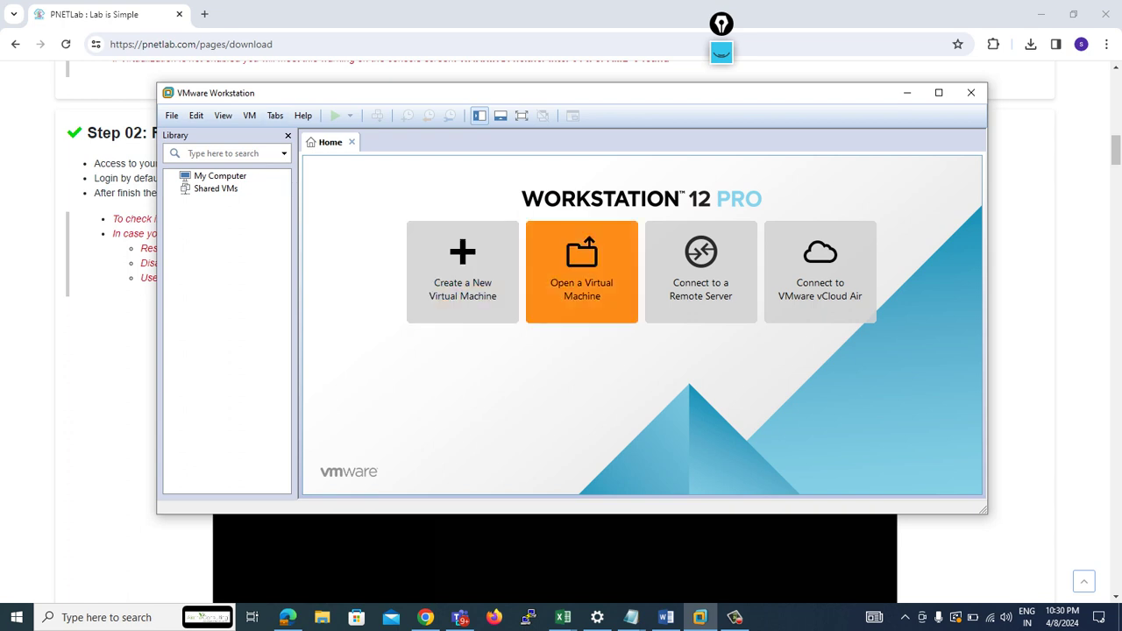
- Open the PNET_4.2.10 appliance from the Downloads folder for import into VMware Workstation
{"action": "left_click", "coordinate": [581, 272]}
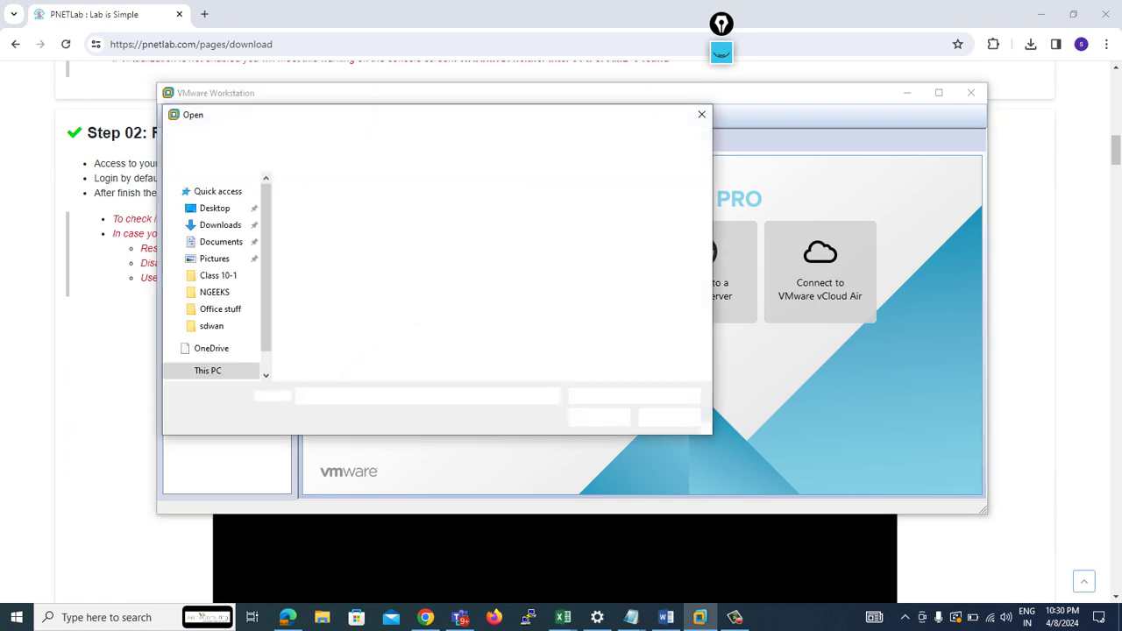
{"action": "left_click", "coordinate": [220, 224]}
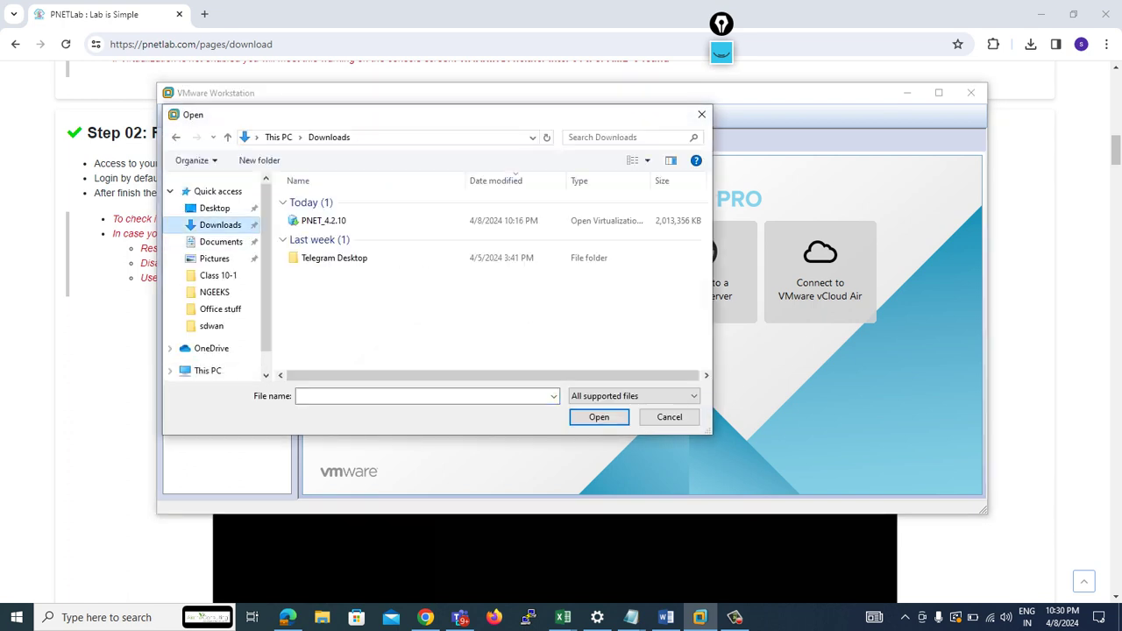
{"action": "left_click", "coordinate": [323, 220]}
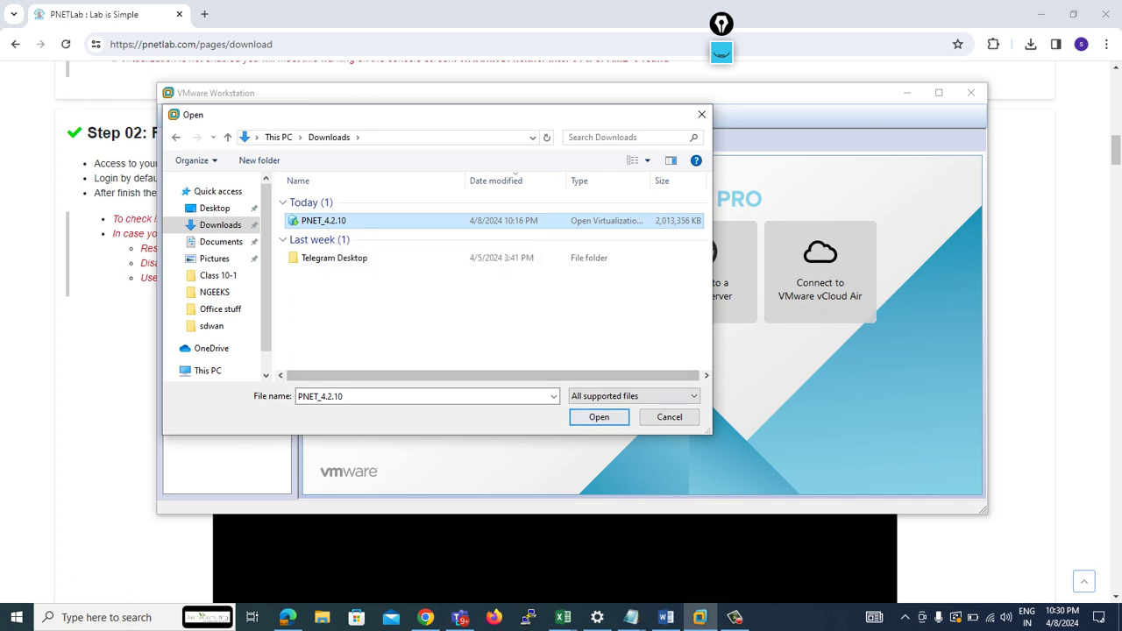
{"action": "key", "text": "Tab"}
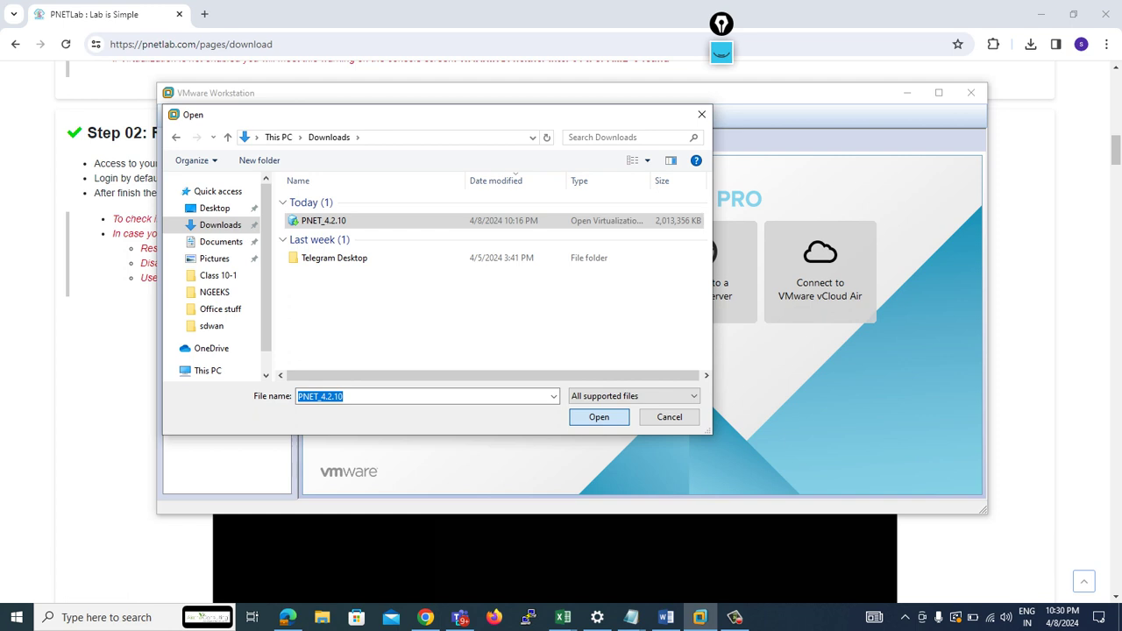
{"action": "key", "text": "Return"}
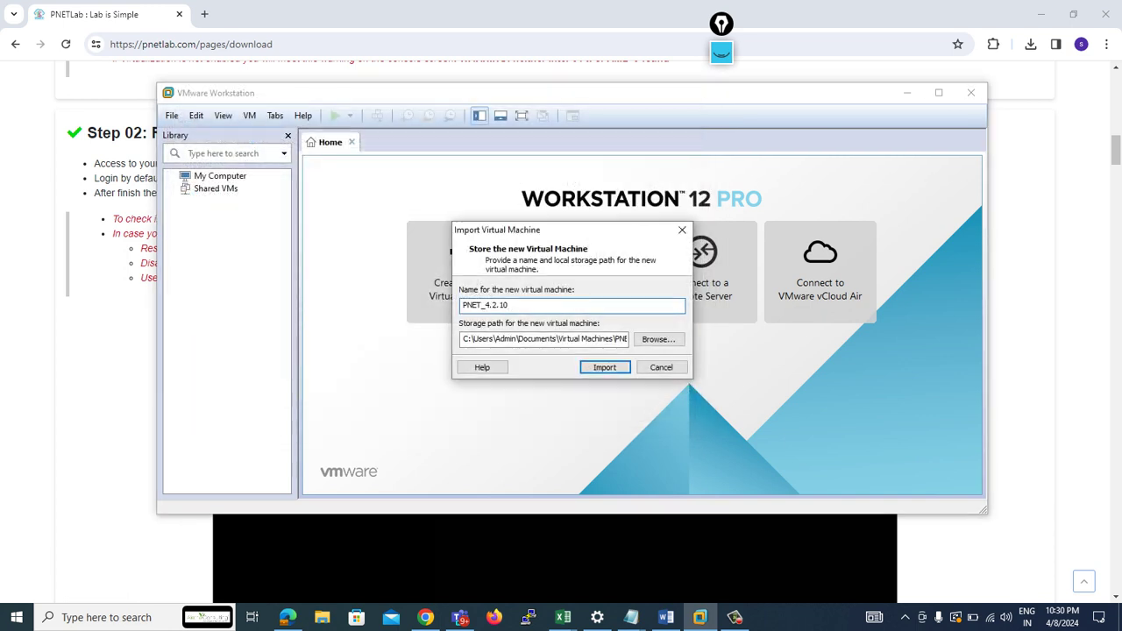
- Import the appliance under the name PNET, then return to the top of Chrome's download page
{"action": "key", "text": "BackSpace"}
{"action": "key", "text": "BackSpace"}
{"action": "key", "text": "BackSpace"}
{"action": "key", "text": "BackSpace"}
{"action": "key", "text": "BackSpace"}
{"action": "key", "text": "BackSpace"}
{"action": "key", "text": "BackSpace"}
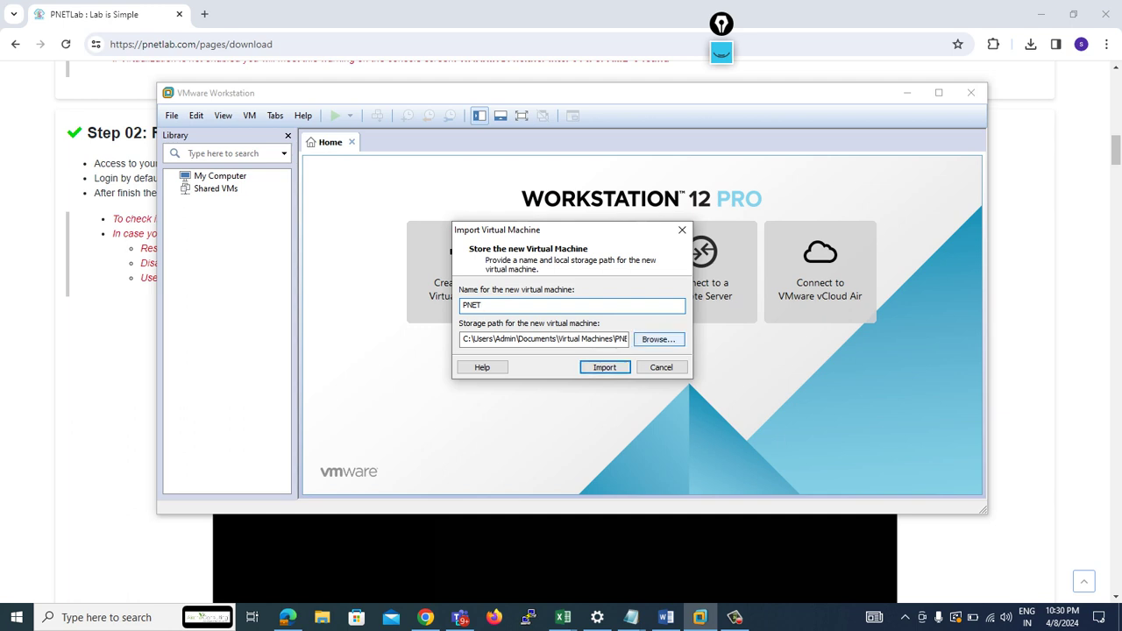
{"action": "key", "text": "Return"}
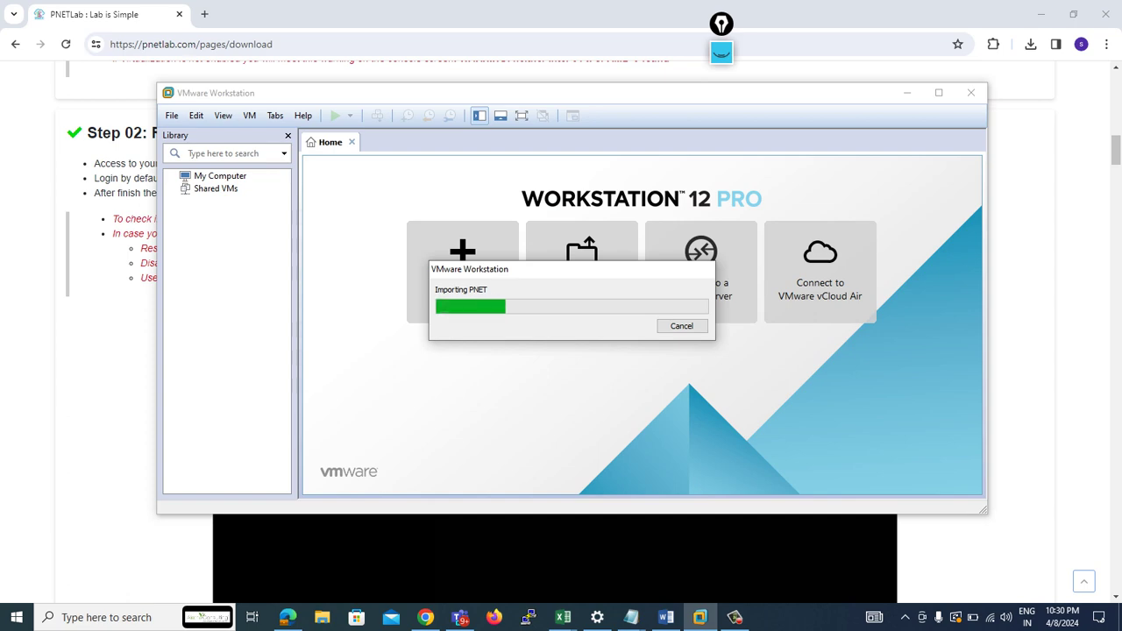
{"action": "key", "text": "alt+Tab"}
{"action": "key", "text": "Home"}
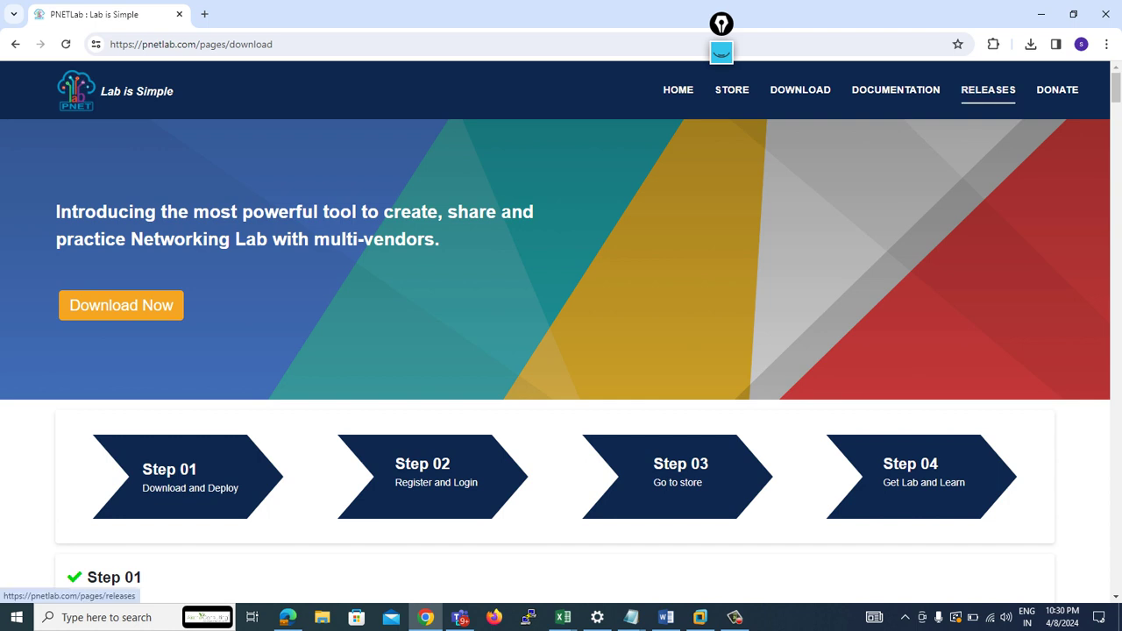
- Browse the PNETLab releases table back up to the 5.3.11 changelog, then return to VMware Workstation
{"action": "left_click", "coordinate": [988, 90]}
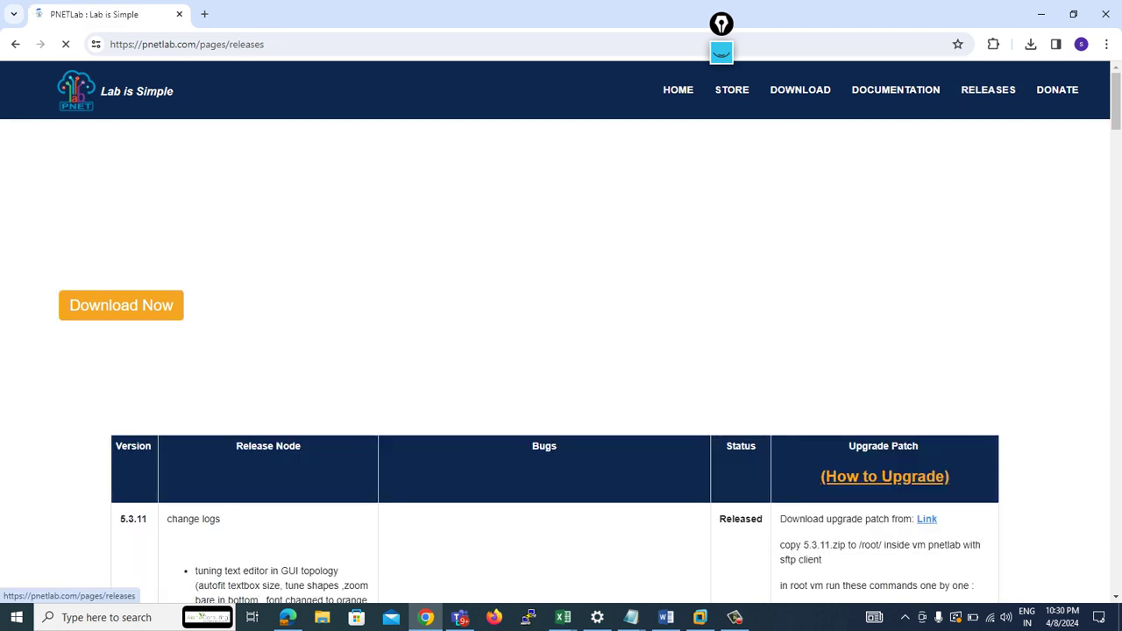
{"action": "scroll", "coordinate": [561, 333], "scroll_direction": "down", "scroll_amount": 20}
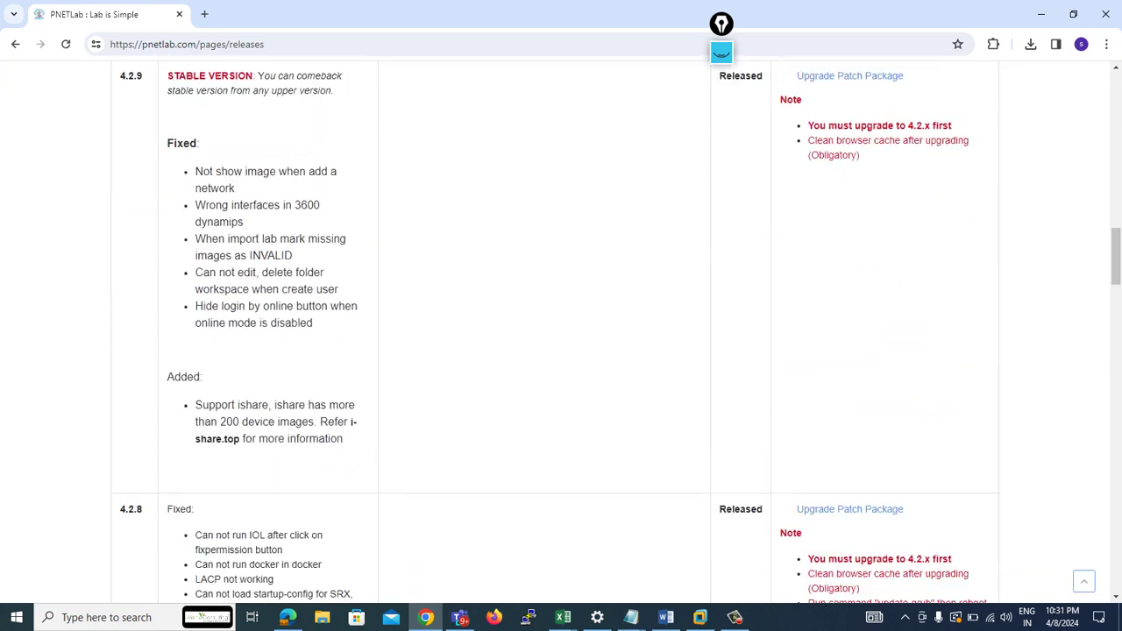
{"action": "scroll", "coordinate": [561, 334], "scroll_direction": "down", "scroll_amount": 3}
{"action": "scroll", "coordinate": [561, 333], "scroll_direction": "up", "scroll_amount": 2}
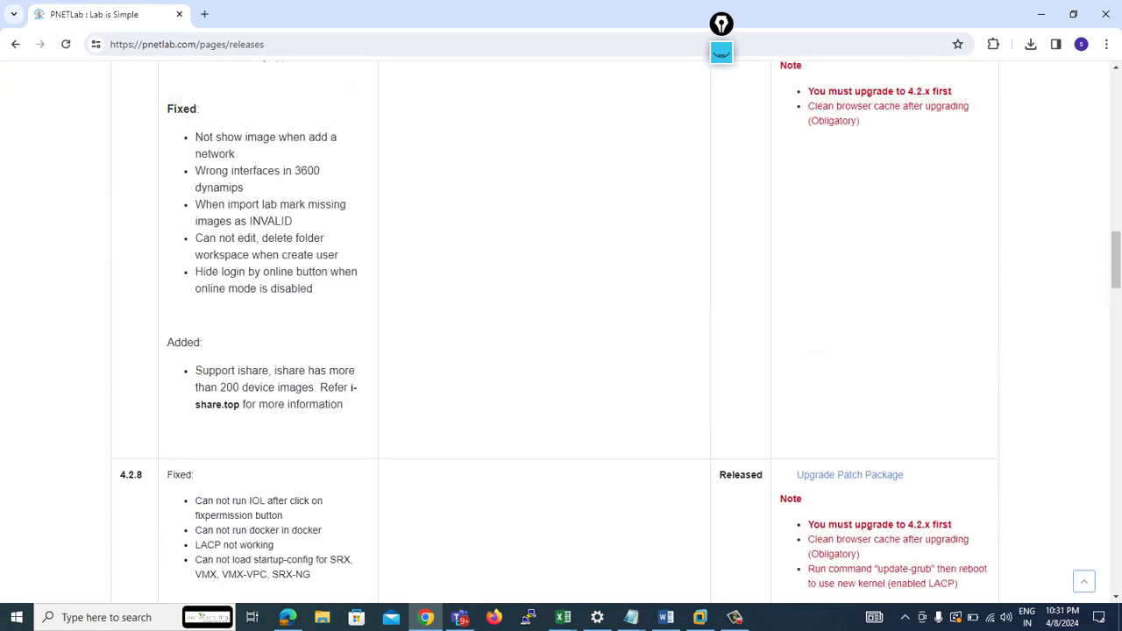
{"action": "scroll", "coordinate": [561, 333], "scroll_direction": "up", "scroll_amount": 4}
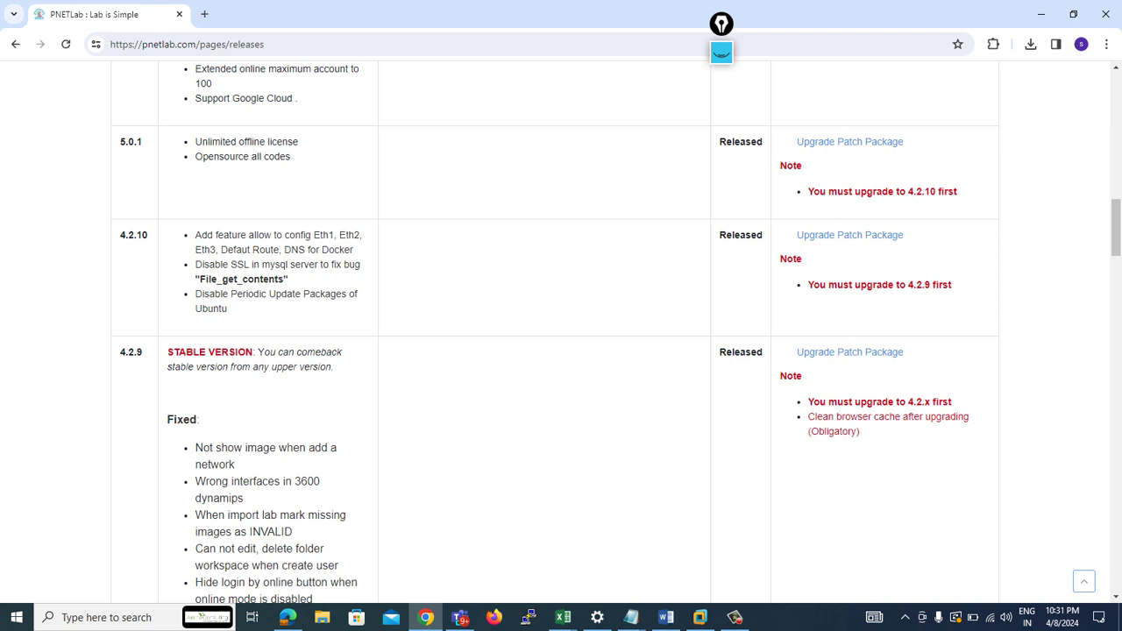
{"action": "scroll", "coordinate": [555, 334], "scroll_direction": "up", "scroll_amount": 2}
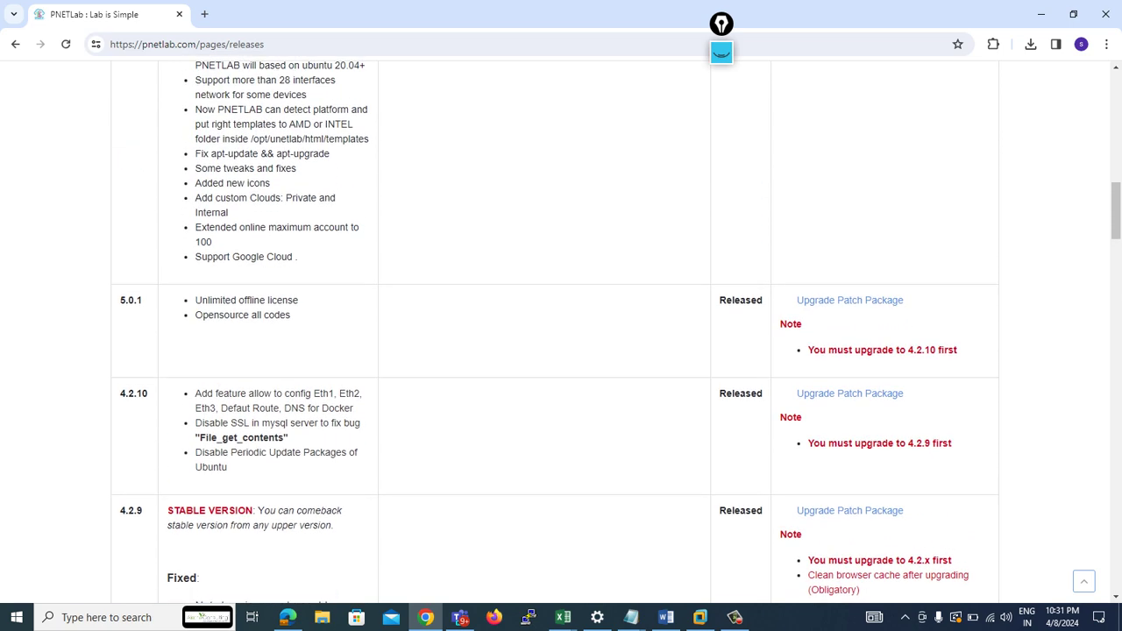
{"action": "scroll", "coordinate": [555, 334], "scroll_direction": "up", "scroll_amount": 4}
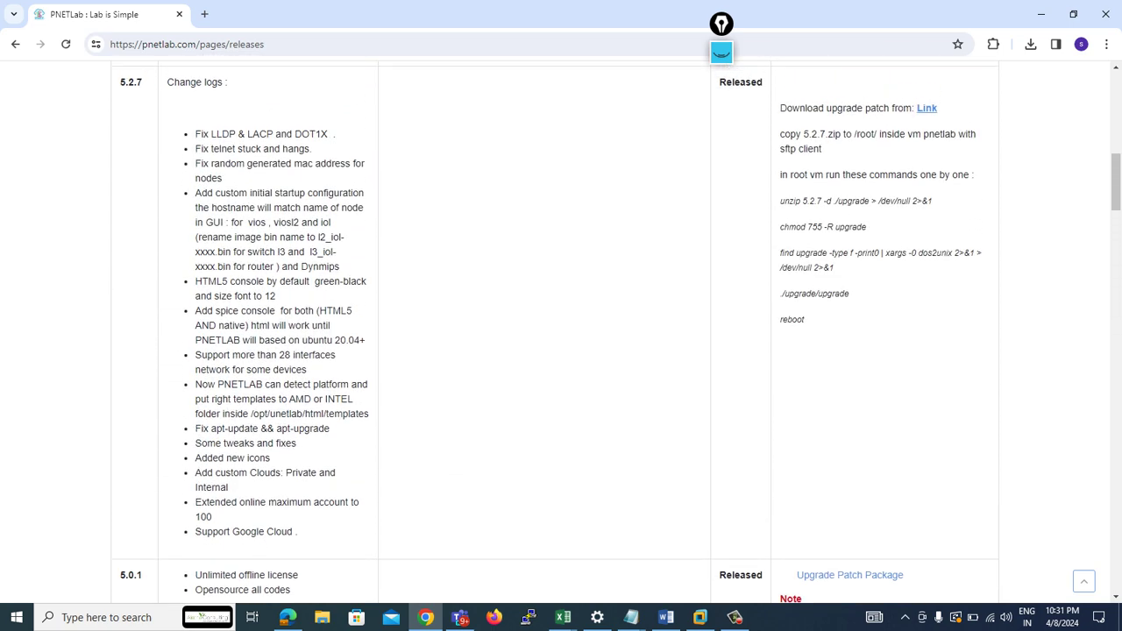
{"action": "scroll", "coordinate": [561, 333], "scroll_direction": "up", "scroll_amount": 4}
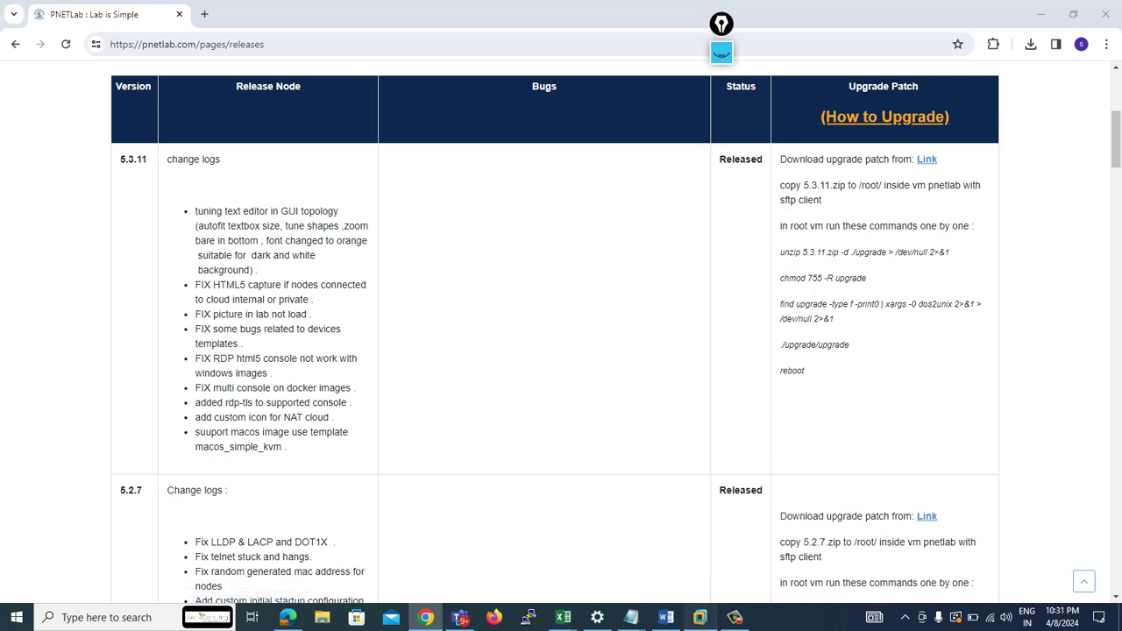
{"action": "left_click", "coordinate": [700, 617]}
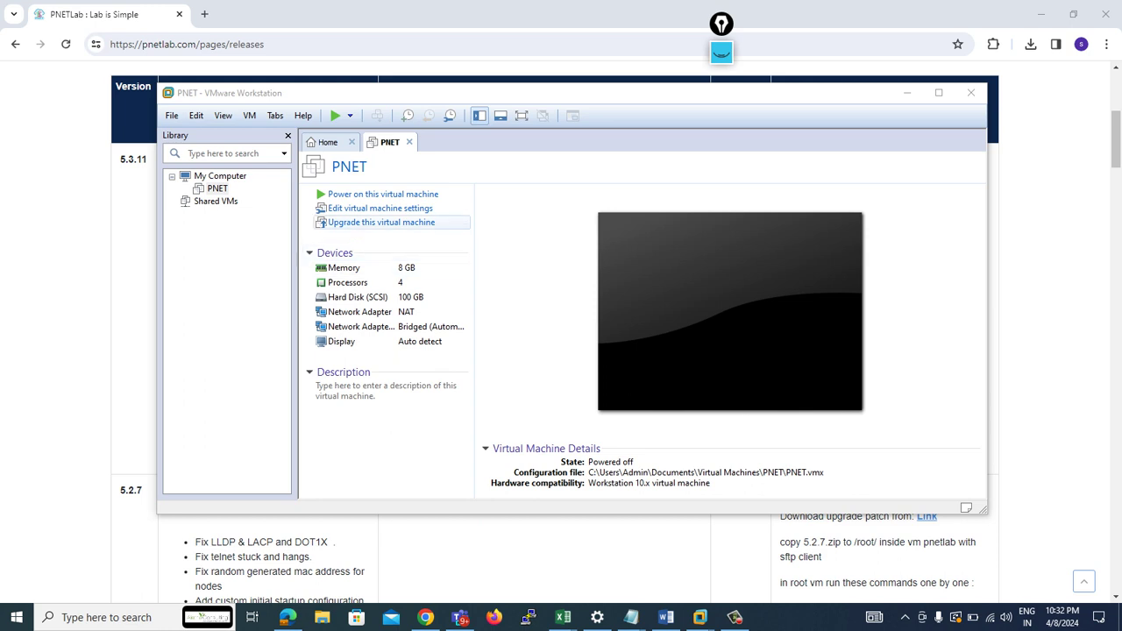
- Give the PNET VM 2 processors with 2 cores each and enable Intel VT-x/EPT virtualization
{"action": "left_click", "coordinate": [380, 208]}
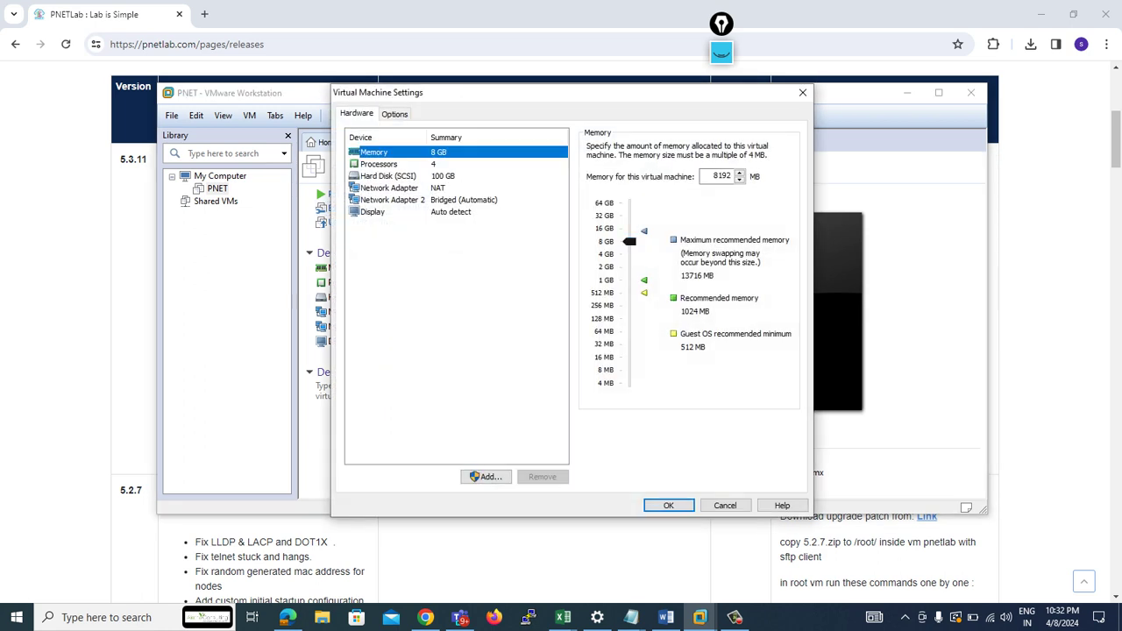
{"action": "left_click", "coordinate": [378, 164]}
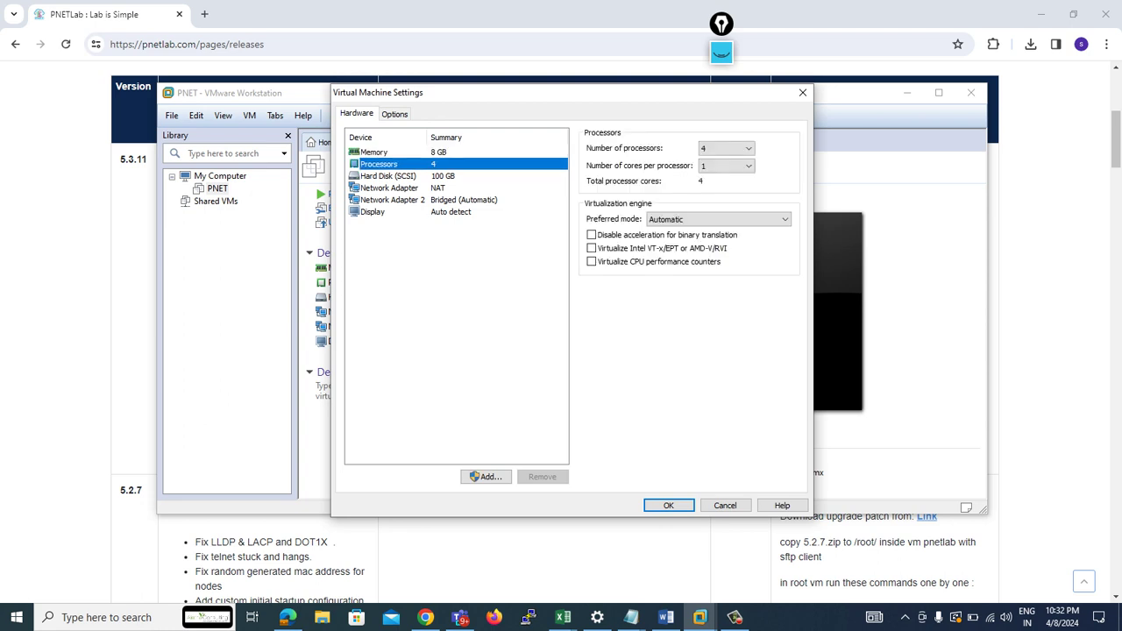
{"action": "left_click", "coordinate": [725, 148]}
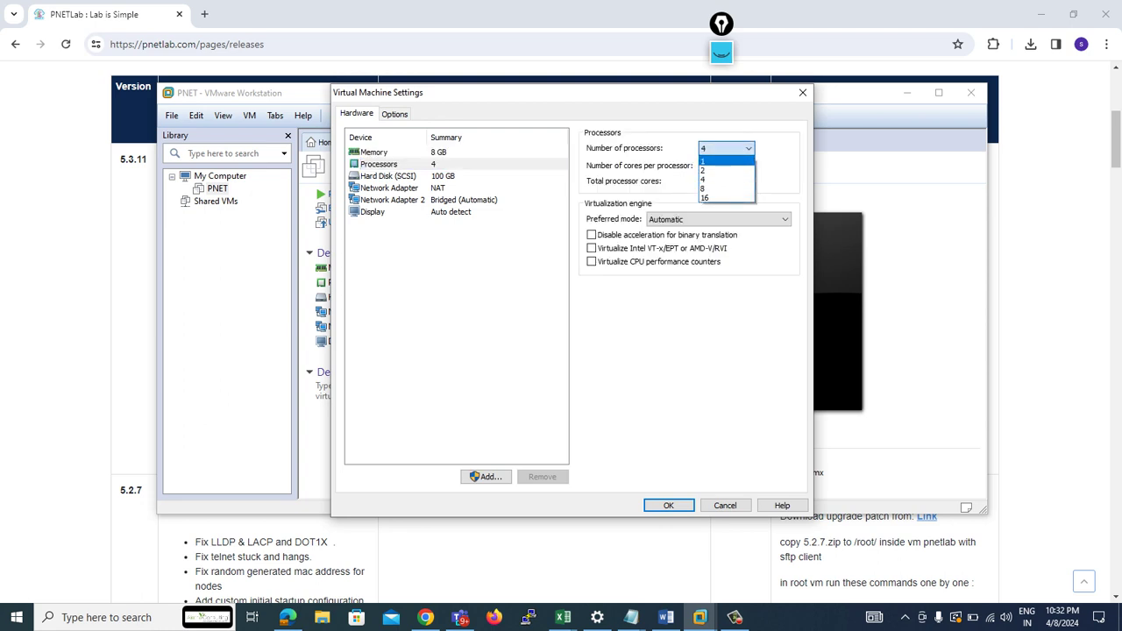
{"action": "left_click", "coordinate": [703, 170]}
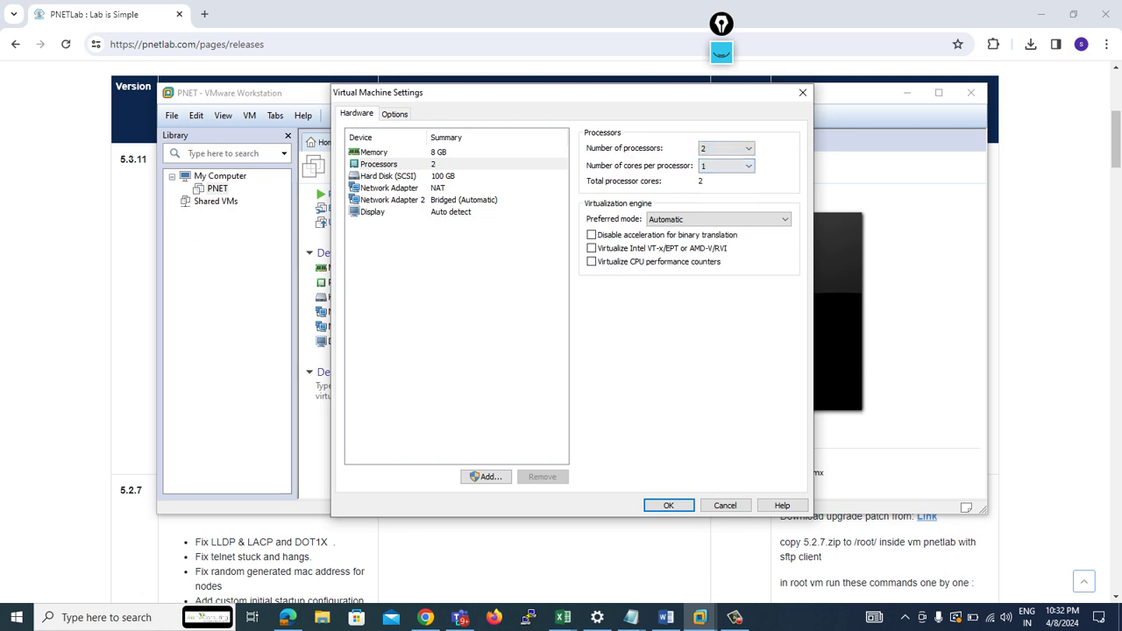
{"action": "key", "text": "Tab"}
{"action": "left_click", "coordinate": [726, 166]}
{"action": "left_click", "coordinate": [705, 185]}
{"action": "left_click", "coordinate": [591, 248]}
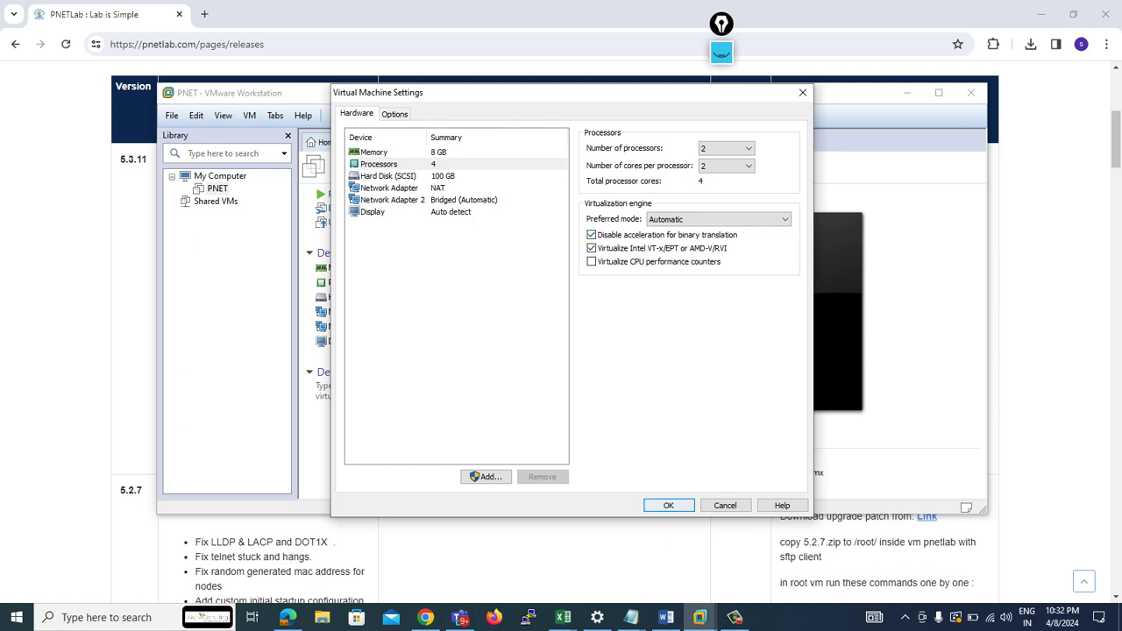
{"action": "key", "text": "Return"}
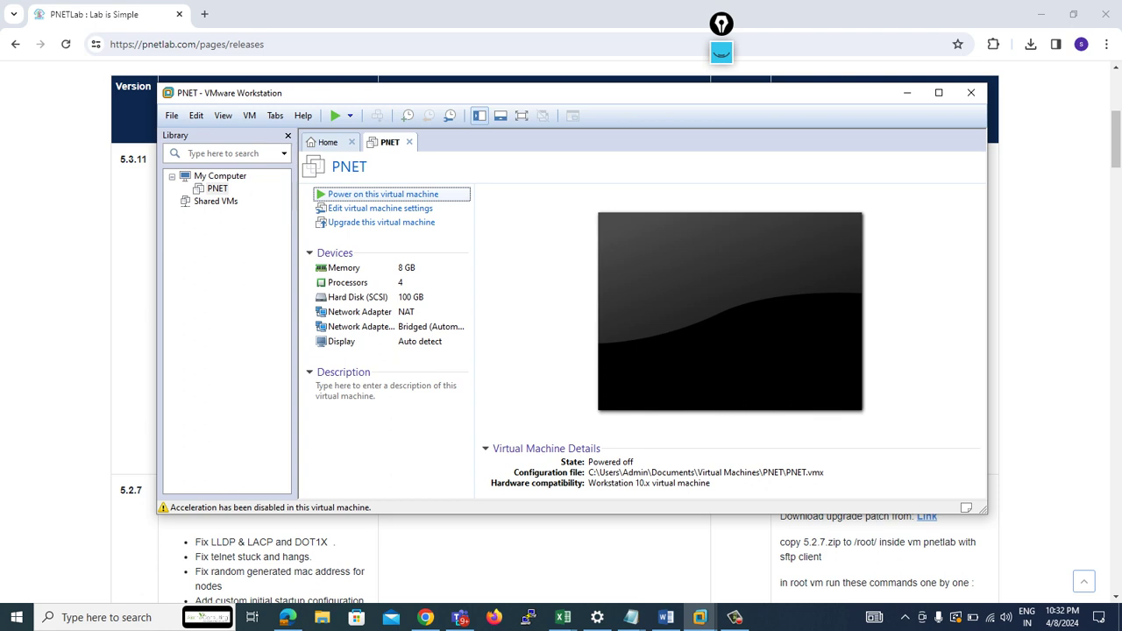
- Power on the PNET VM, accept the keyboard hook notice, maximize the window and focus the console
{"action": "key", "text": "Return"}
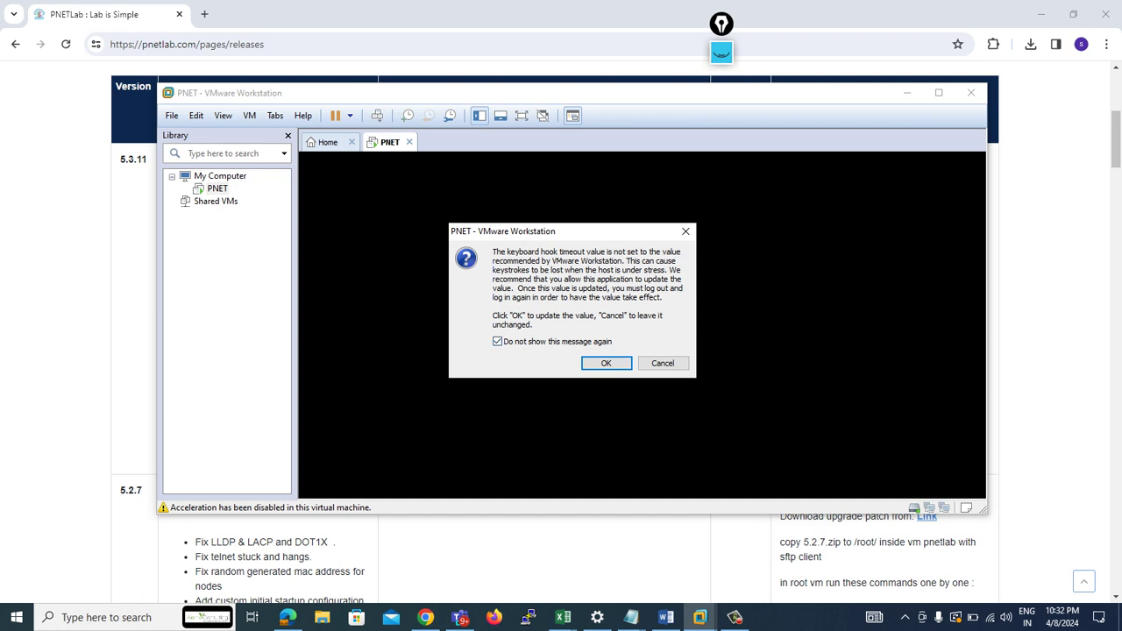
{"action": "left_click", "coordinate": [606, 362]}
{"action": "left_click", "coordinate": [938, 92]}
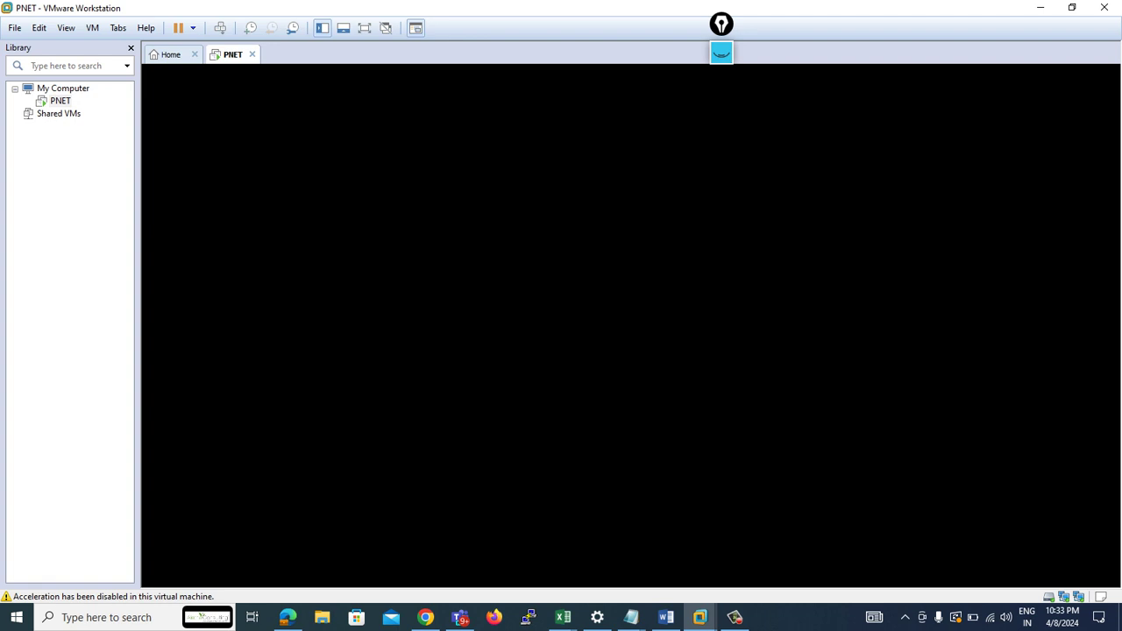
{"action": "key", "text": "ctrl+g"}
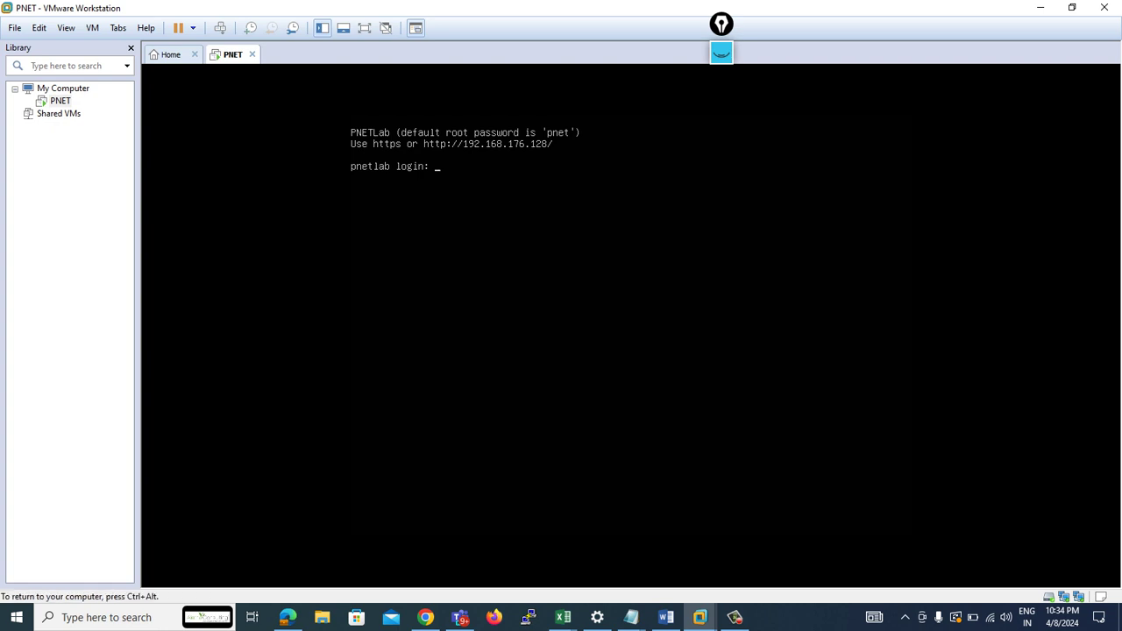
- Log in to the PNETLab console as root and submit the root password prompts
{"action": "type", "text": "root"}
{"action": "key", "text": "Return"}
{"action": "key", "text": "Return"}
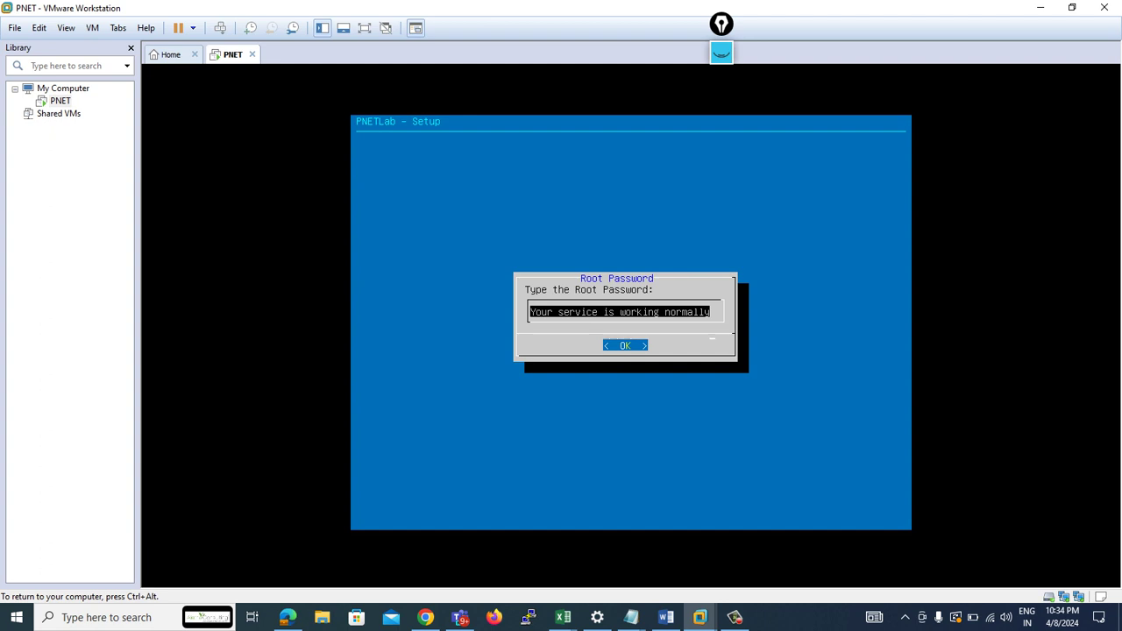
{"action": "key", "text": "Return"}
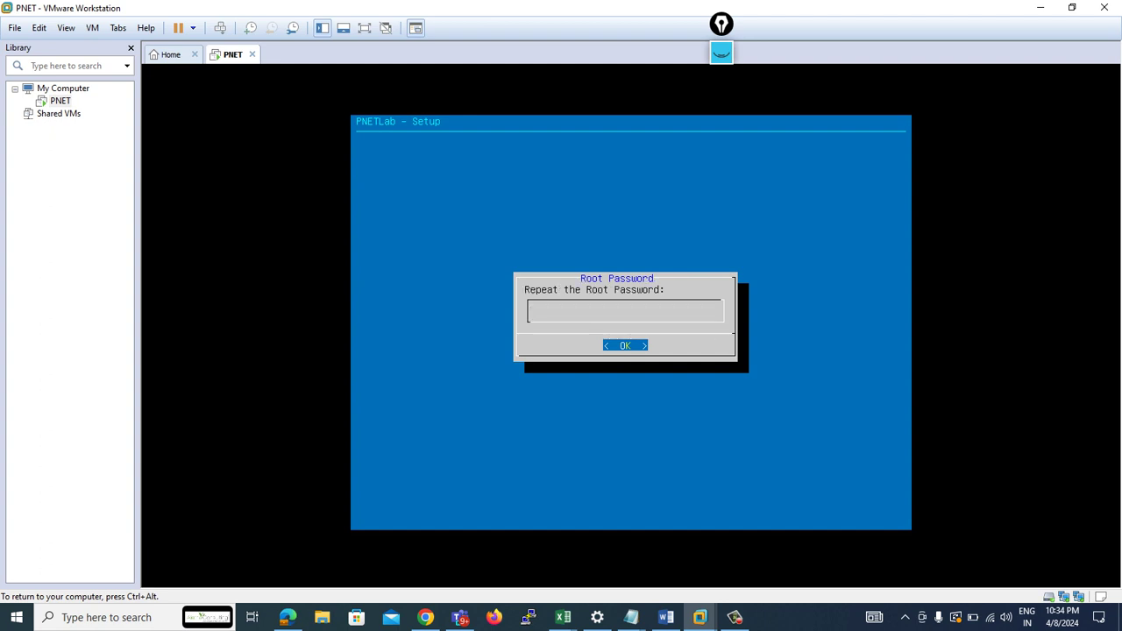
{"action": "key", "text": "Return"}
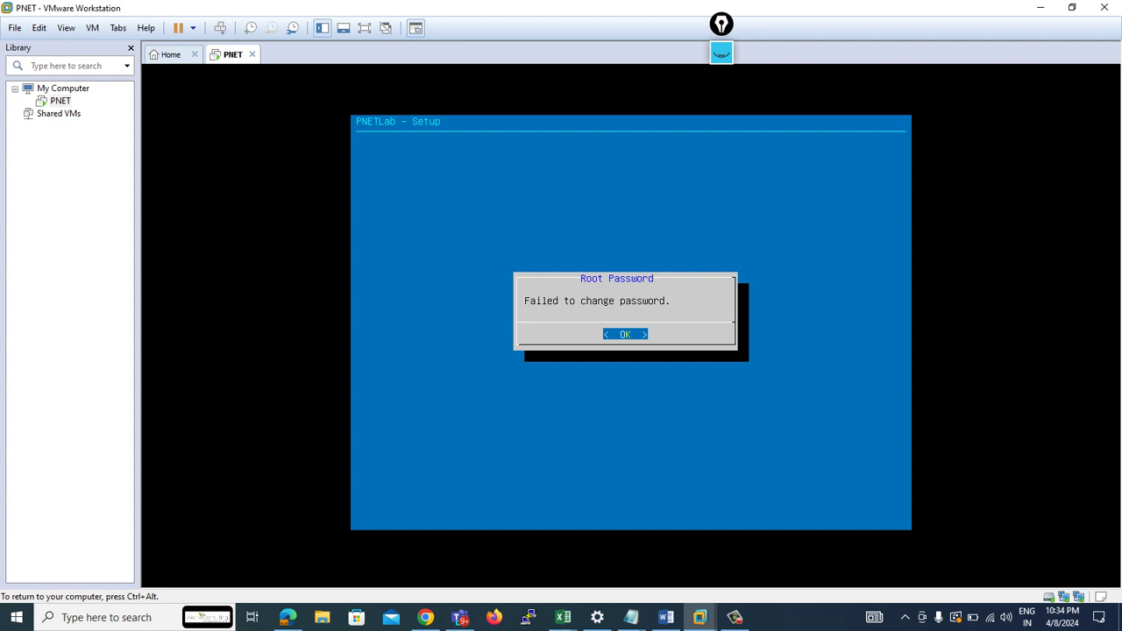
- Accept DNS domain example.com, DHCP addressing and a direct connection, then return to the Chrome releases page
{"action": "key", "text": "Return"}
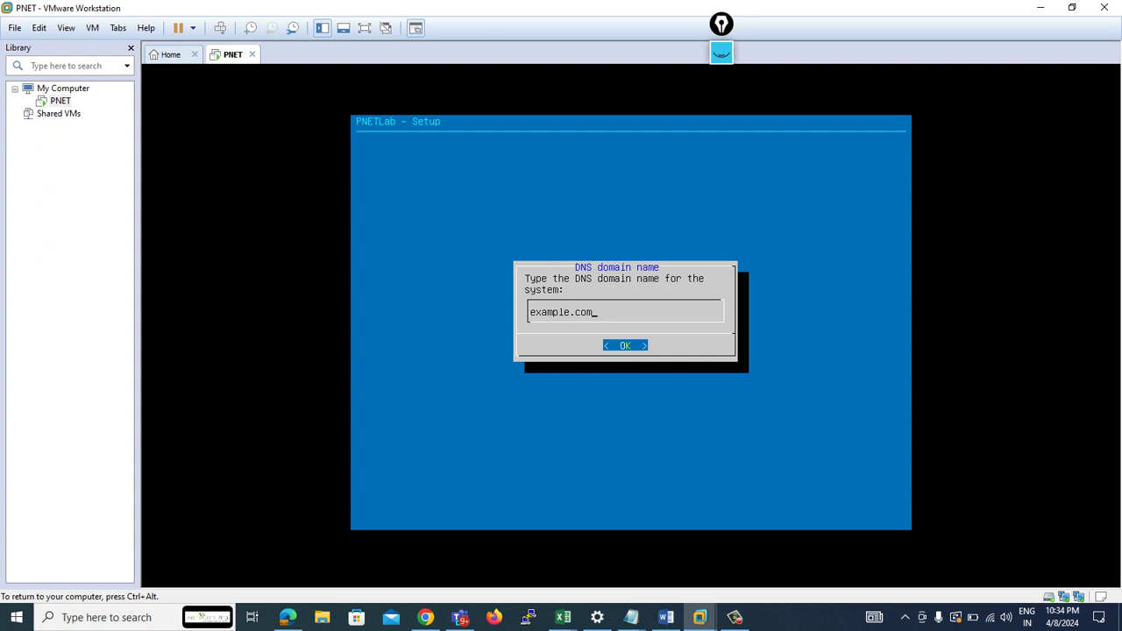
{"action": "key", "text": "Return"}
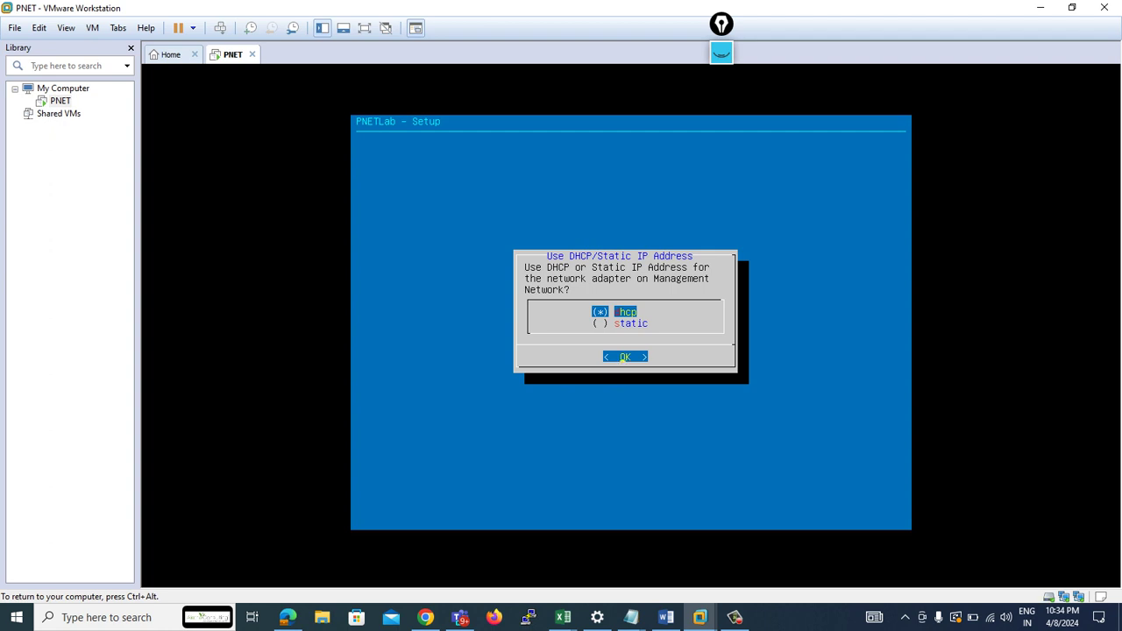
{"action": "key", "text": "Return"}
{"action": "key", "text": "Return"}
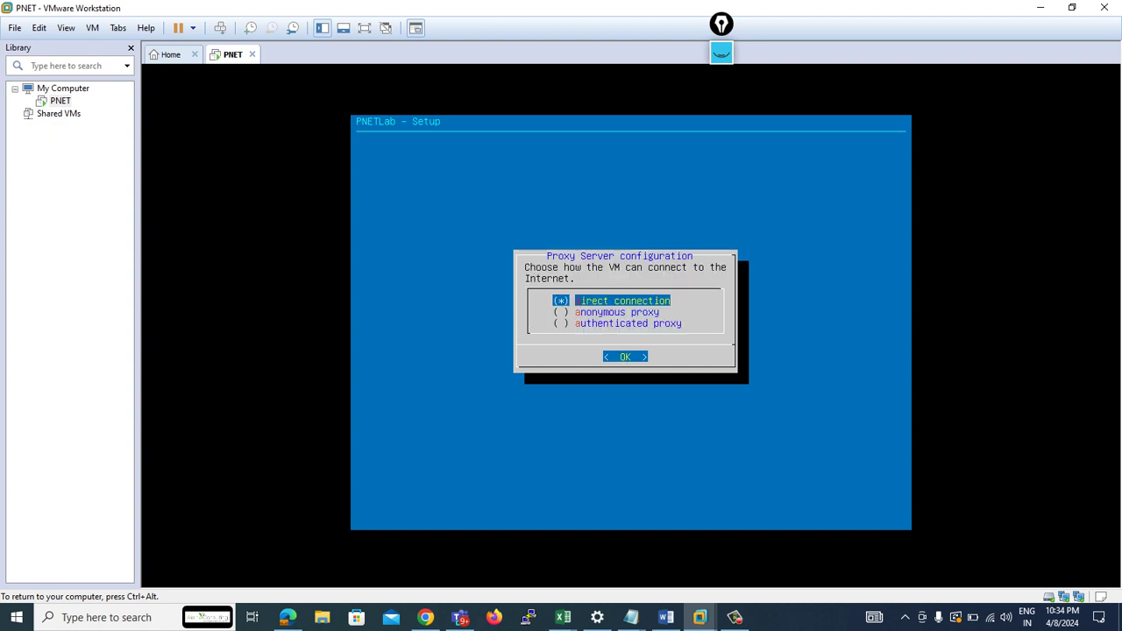
{"action": "key", "text": "Return"}
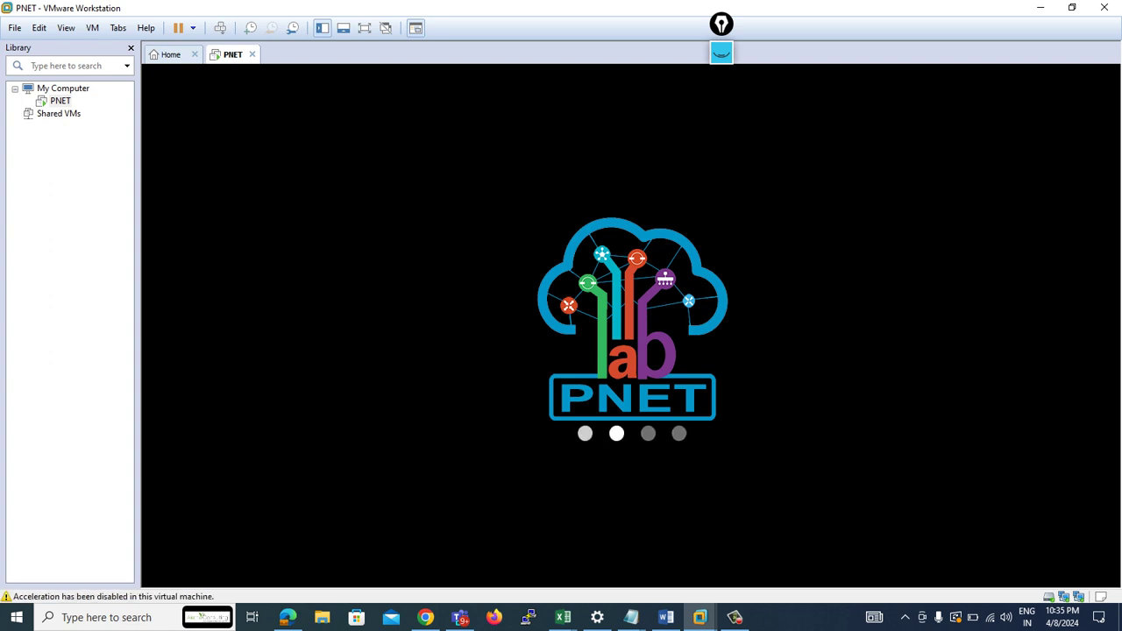
{"action": "left_click_drag", "start_coordinate": [721, 27], "coordinate": [1097, 54]}
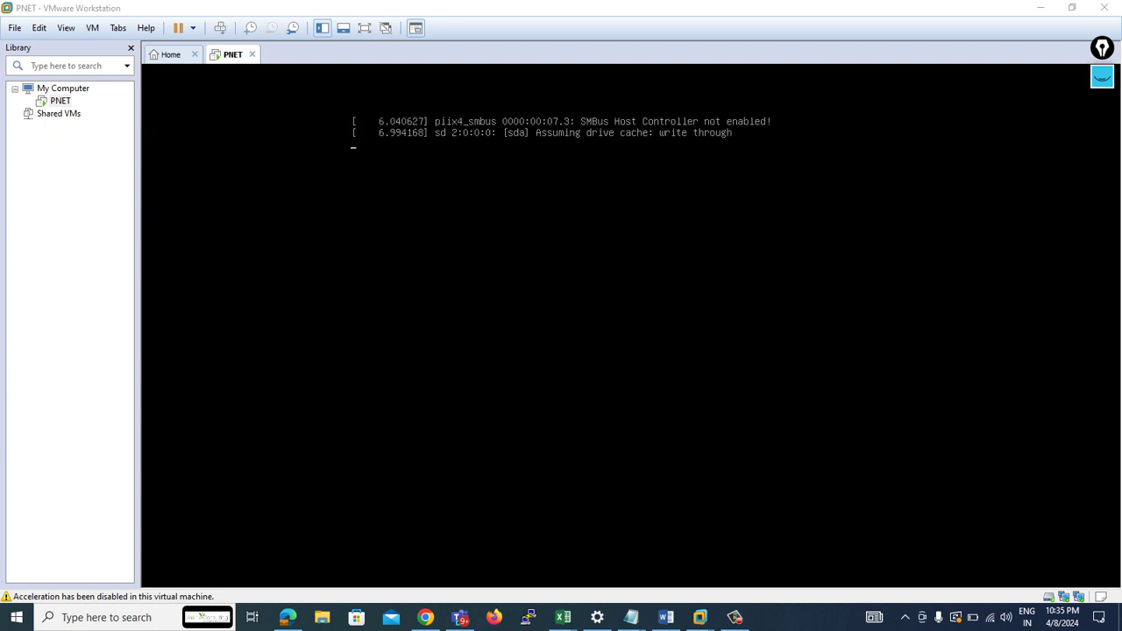
{"action": "left_click", "coordinate": [425, 617]}
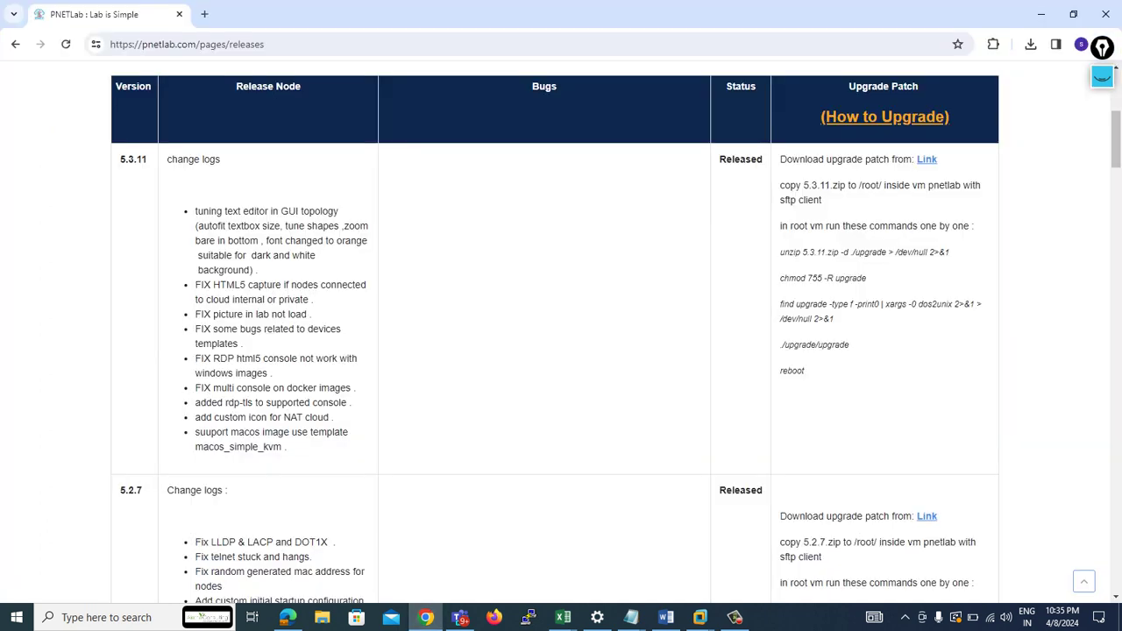
- Review the 5.3.11 Download link and copy instruction, confirming 5.3.11.zip in recent downloads
{"action": "left_click_drag", "start_coordinate": [779, 159], "coordinate": [824, 159]}
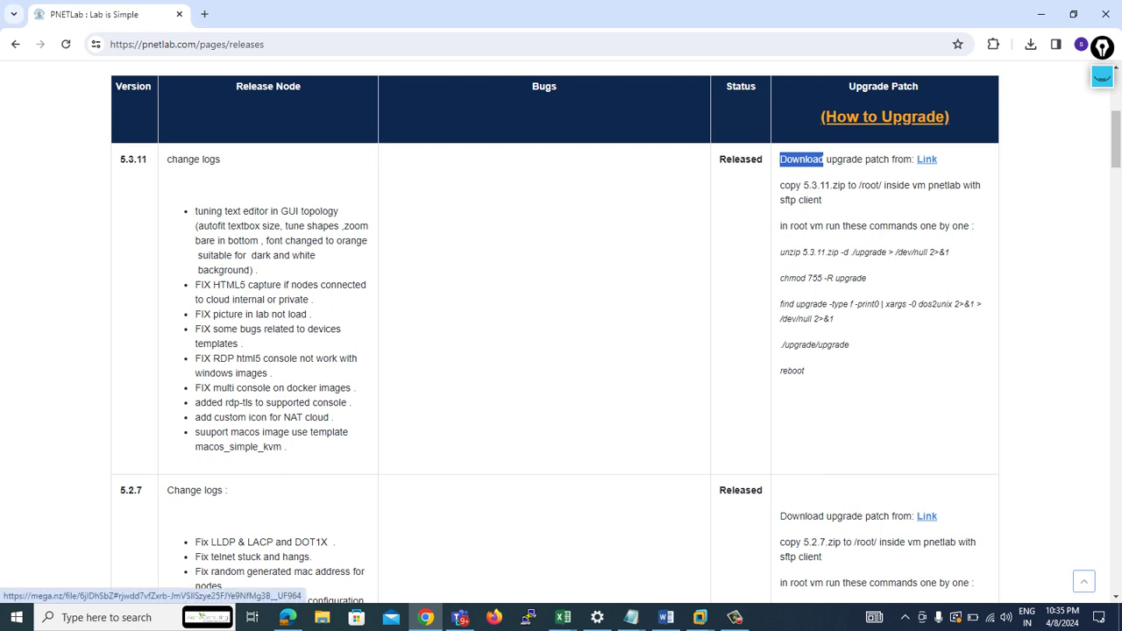
{"action": "left_click", "coordinate": [1031, 44]}
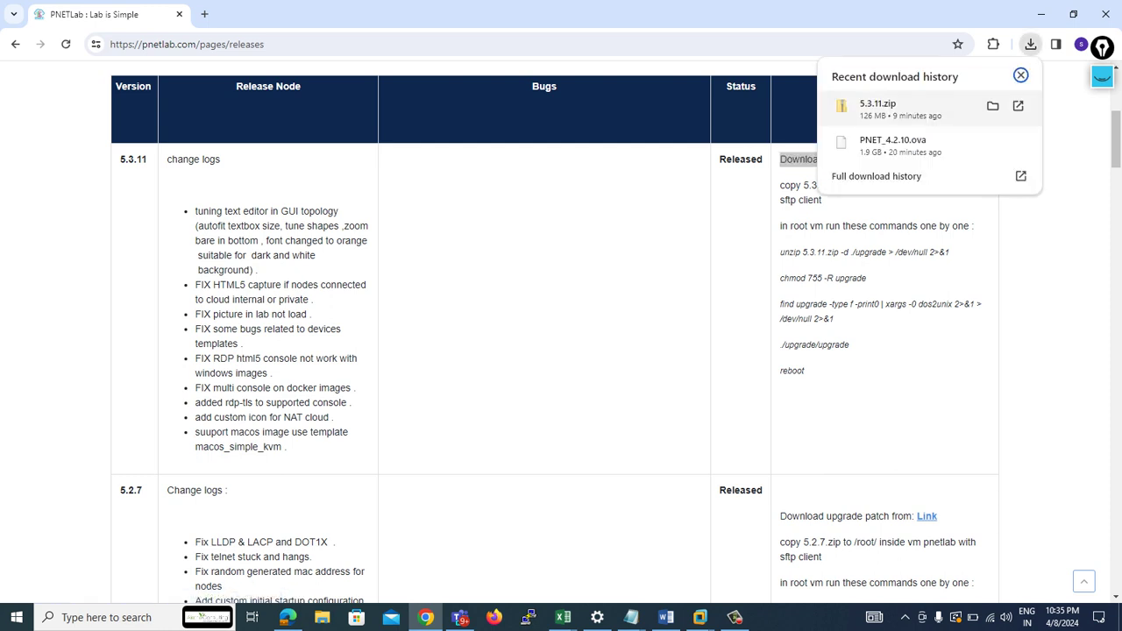
{"action": "left_click", "coordinate": [1020, 76]}
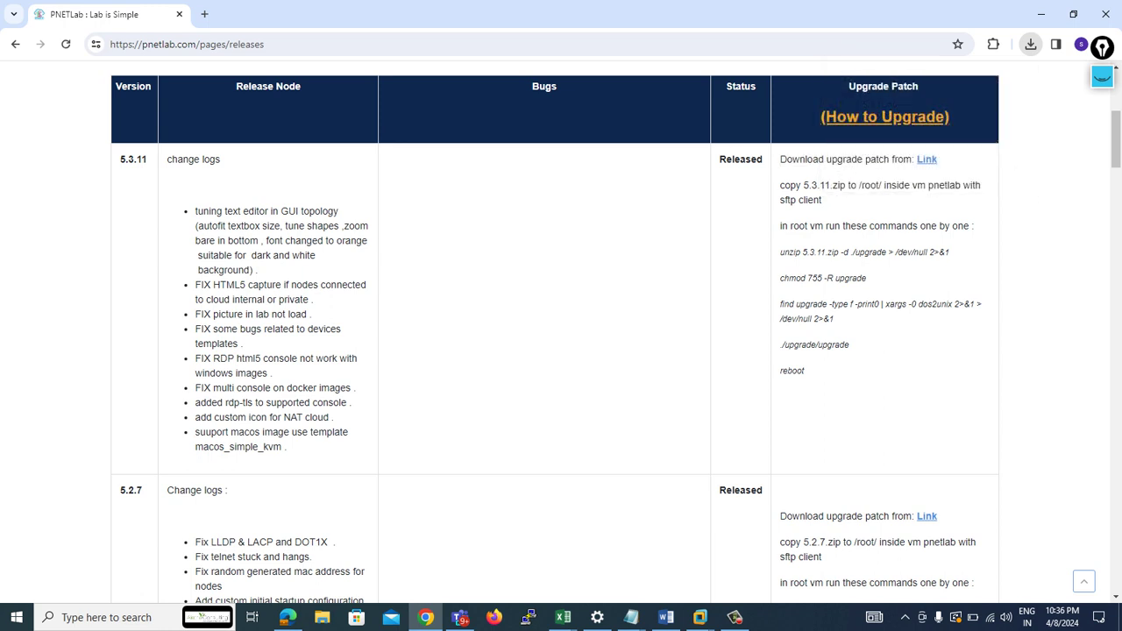
{"action": "left_click_drag", "start_coordinate": [779, 185], "coordinate": [821, 199]}
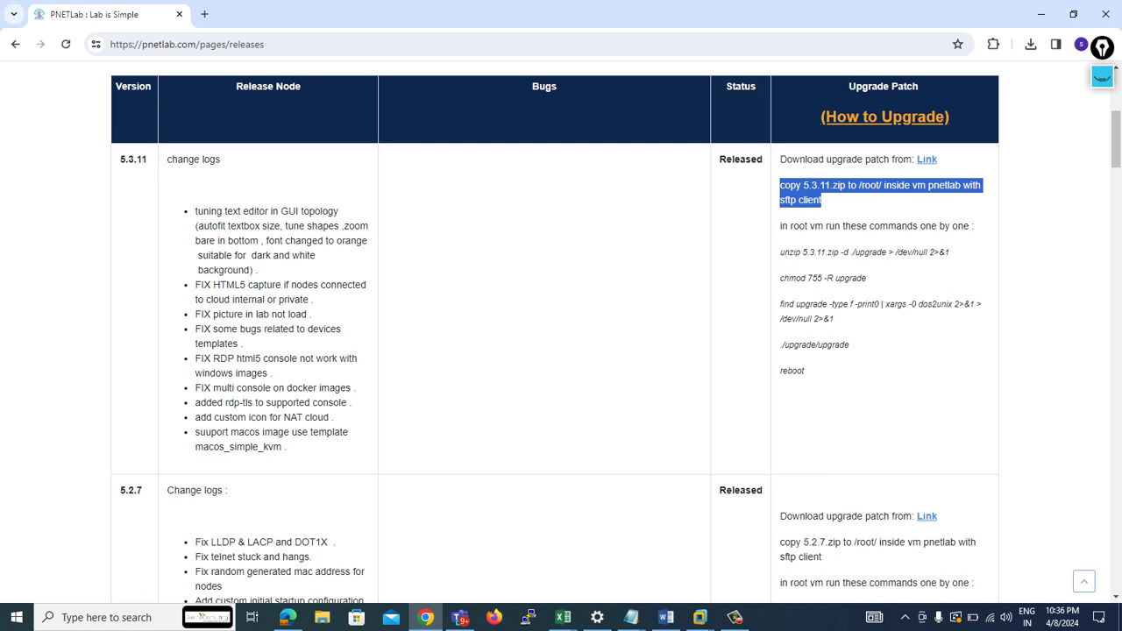
{"action": "left_click", "coordinate": [821, 200]}
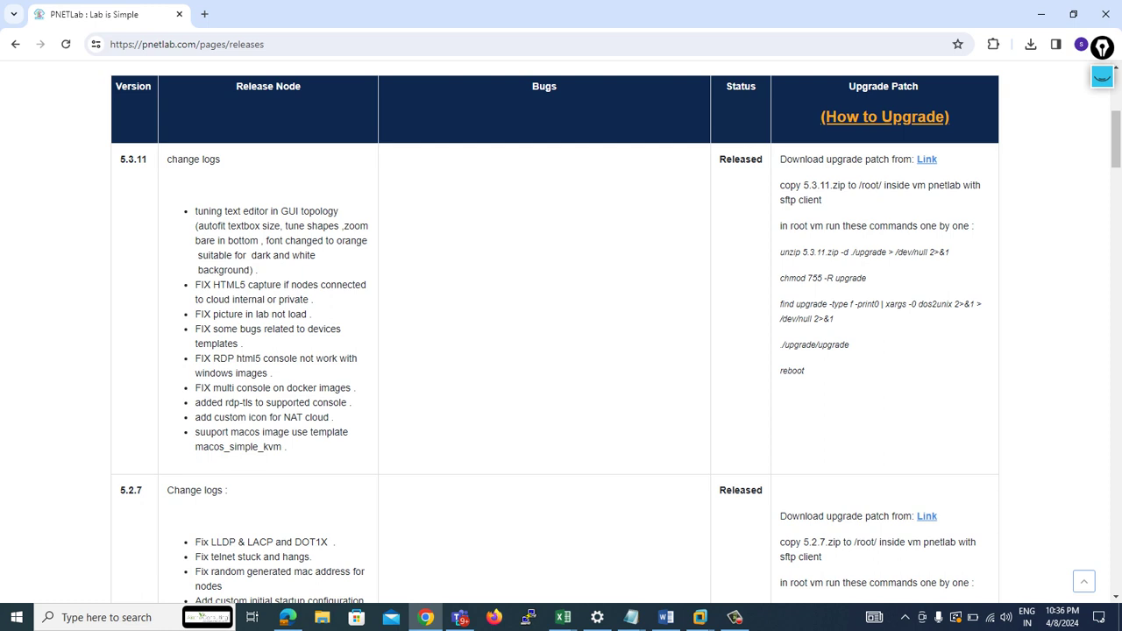
- Review the unzip, chmod and reboot upgrade commands, then bring the PNET VM console forward
{"action": "left_click_drag", "start_coordinate": [780, 252], "coordinate": [872, 278]}
{"action": "left_click", "coordinate": [871, 279]}
{"action": "left_click_drag", "start_coordinate": [805, 371], "coordinate": [779, 371]}
{"action": "left_click", "coordinate": [779, 371]}
{"action": "left_click", "coordinate": [700, 617]}
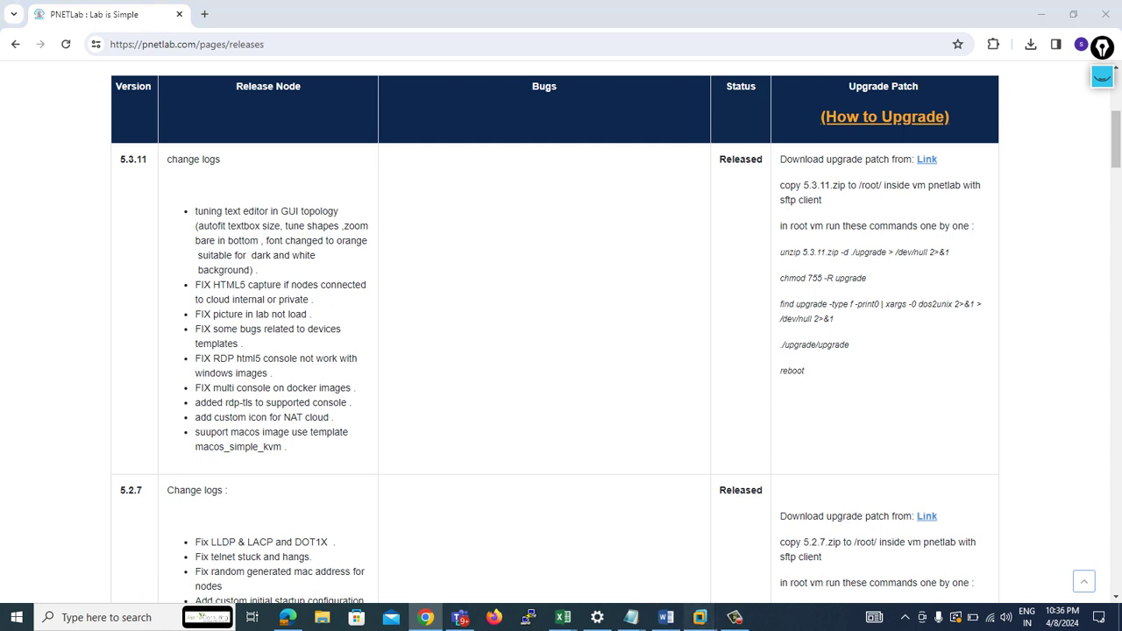
{"action": "left_click", "coordinate": [777, 538]}
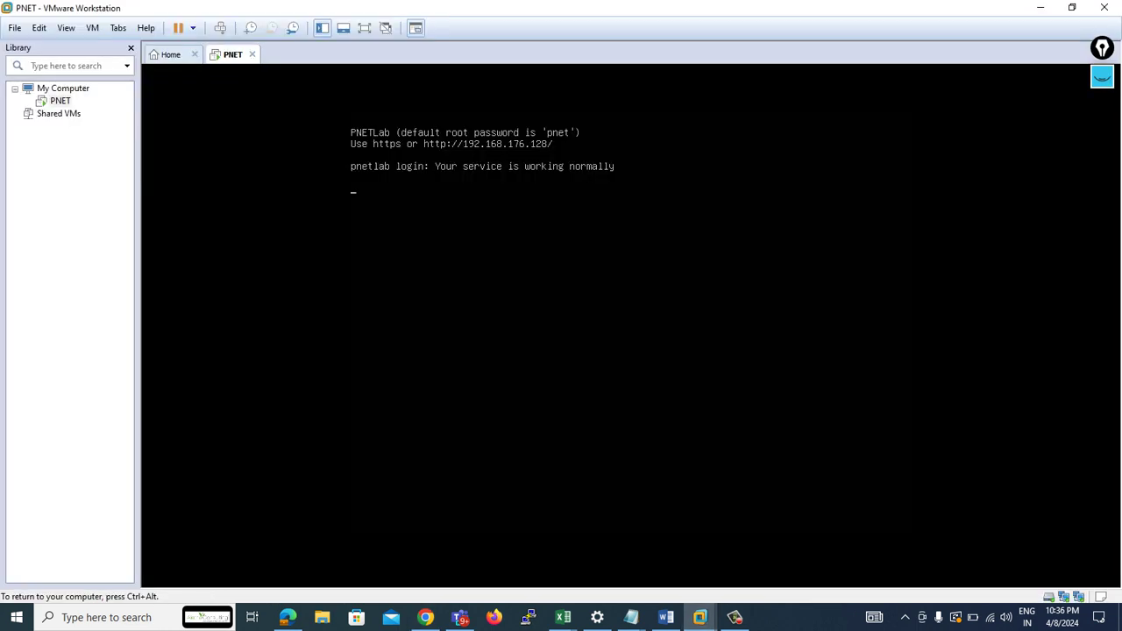
- Log in to the PNETLab console as root at the root@pnetlab:~# prompt, then open Firefox
{"action": "key", "text": "Return"}
{"action": "type", "text": "r"}
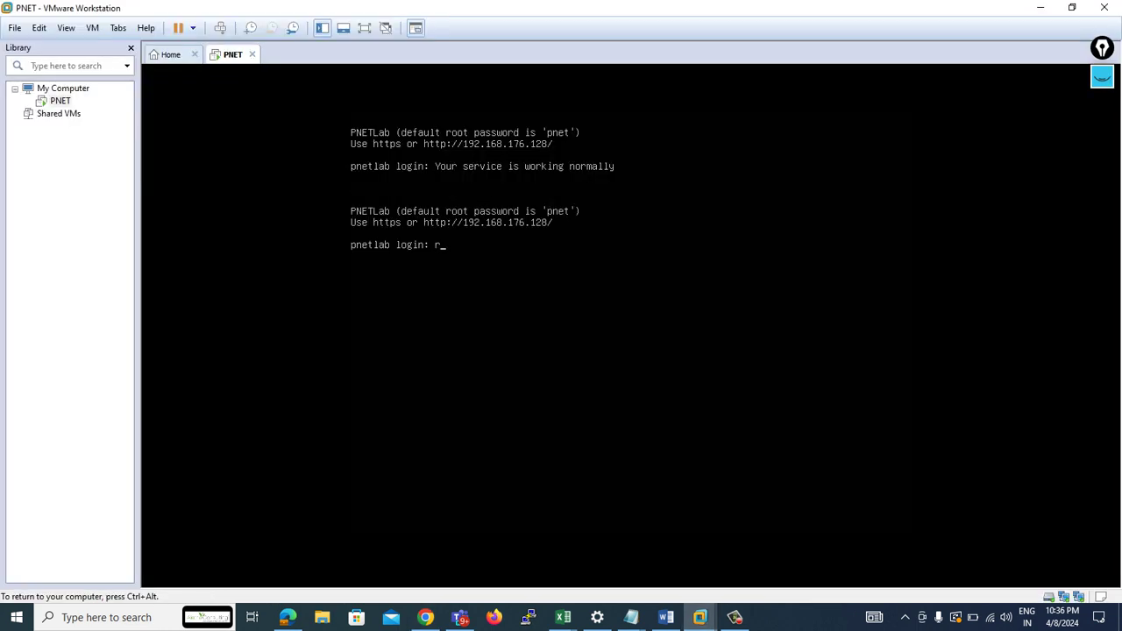
{"action": "type", "text": "oot"}
{"action": "key", "text": "Return"}
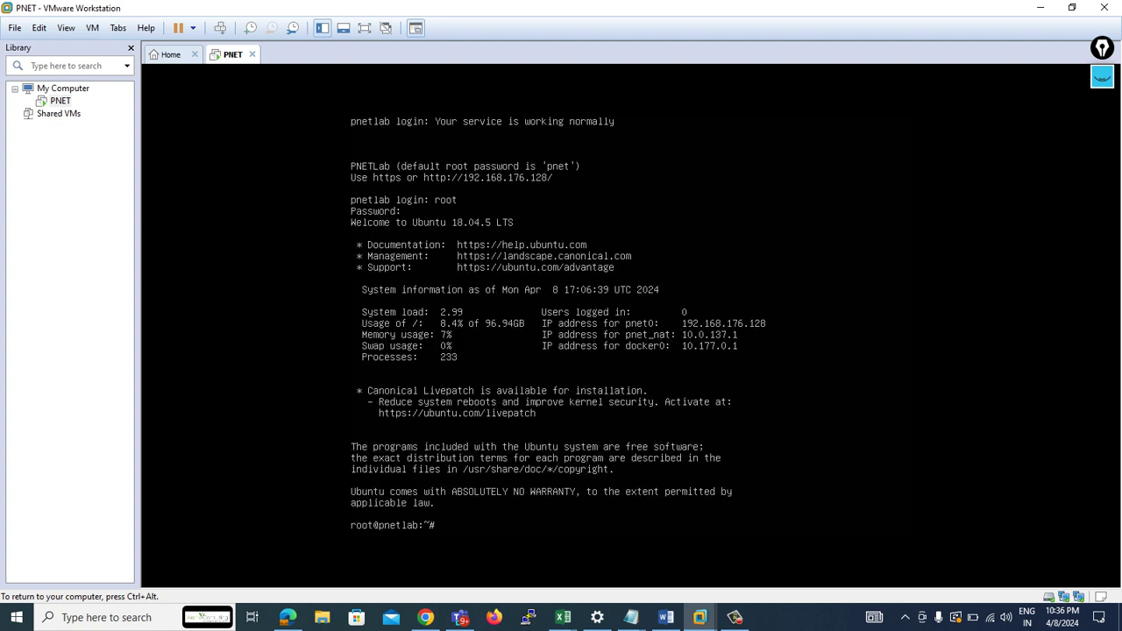
{"action": "key", "text": "Return"}
{"action": "key", "text": "Return"}
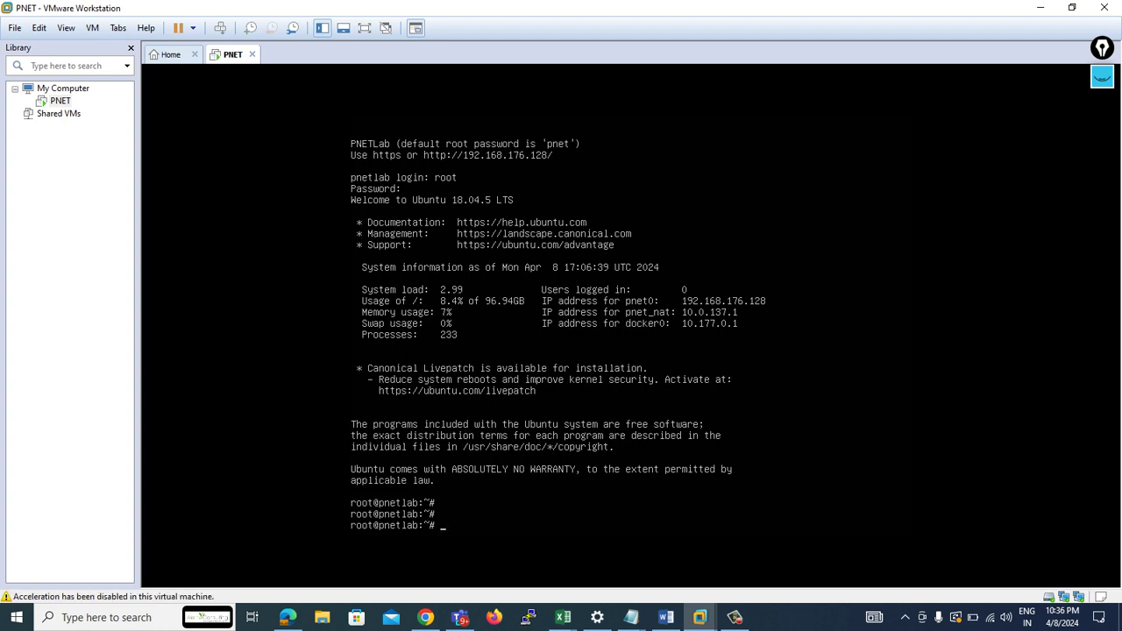
{"action": "left_click", "coordinate": [495, 617]}
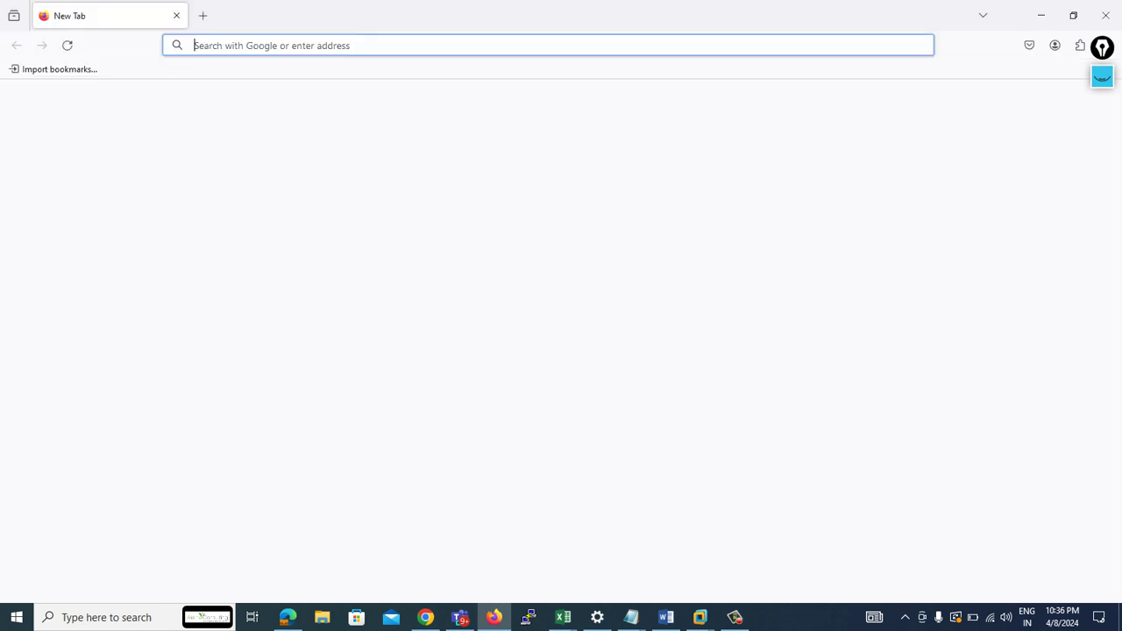
- Load the PNETLab web interface at 192.168.176.128 in Firefox, checking the VM's IP first
{"action": "type", "text": "192.168."}
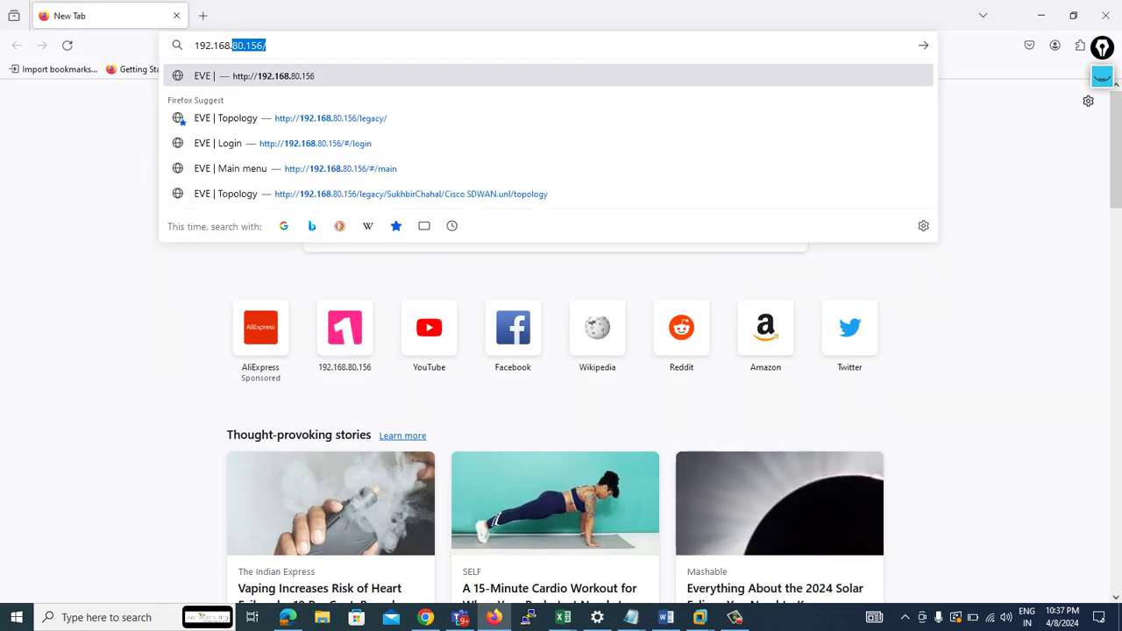
{"action": "type", "text": "17"}
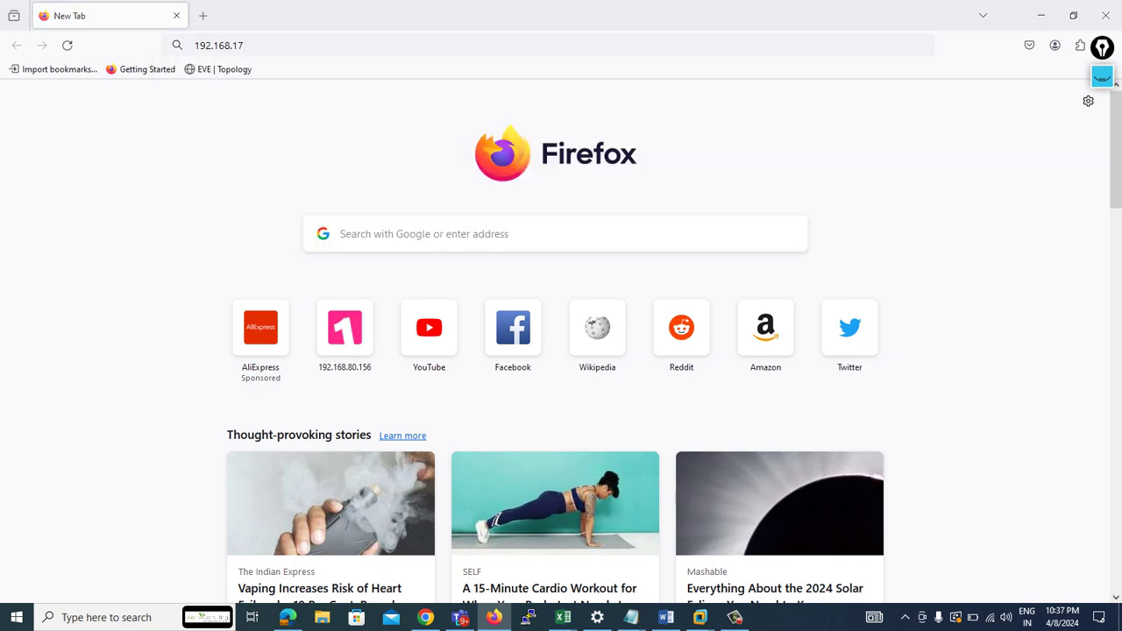
{"action": "key", "text": "alt+Tab"}
{"action": "key", "text": "alt+Tab"}
{"action": "type", "text": "6.12"}
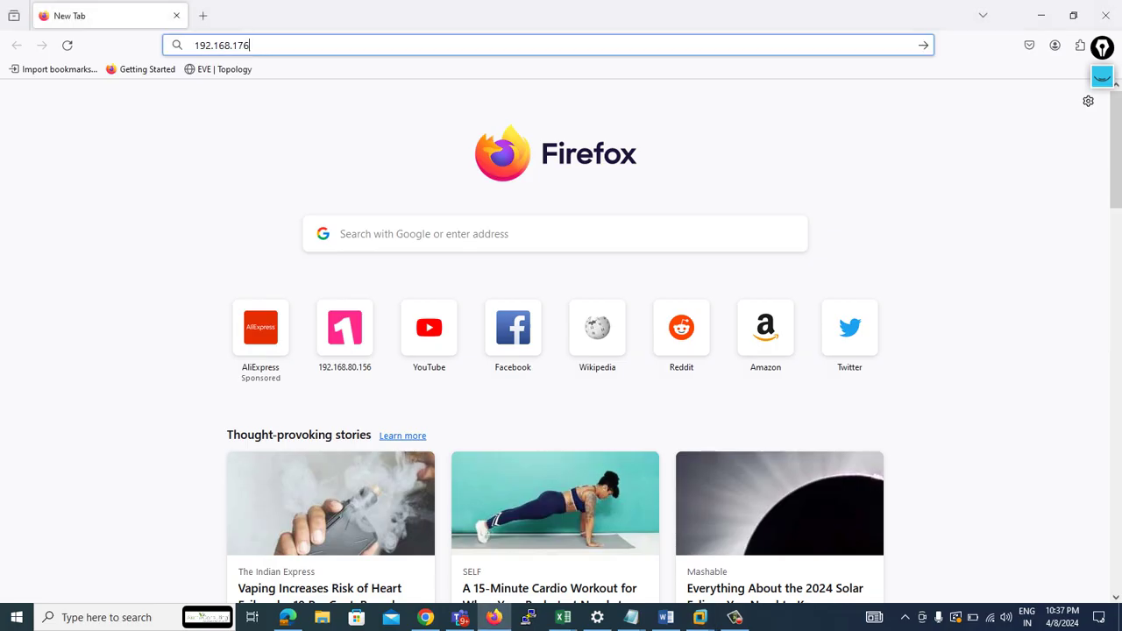
{"action": "type", "text": "8"}
{"action": "key", "text": "Return"}
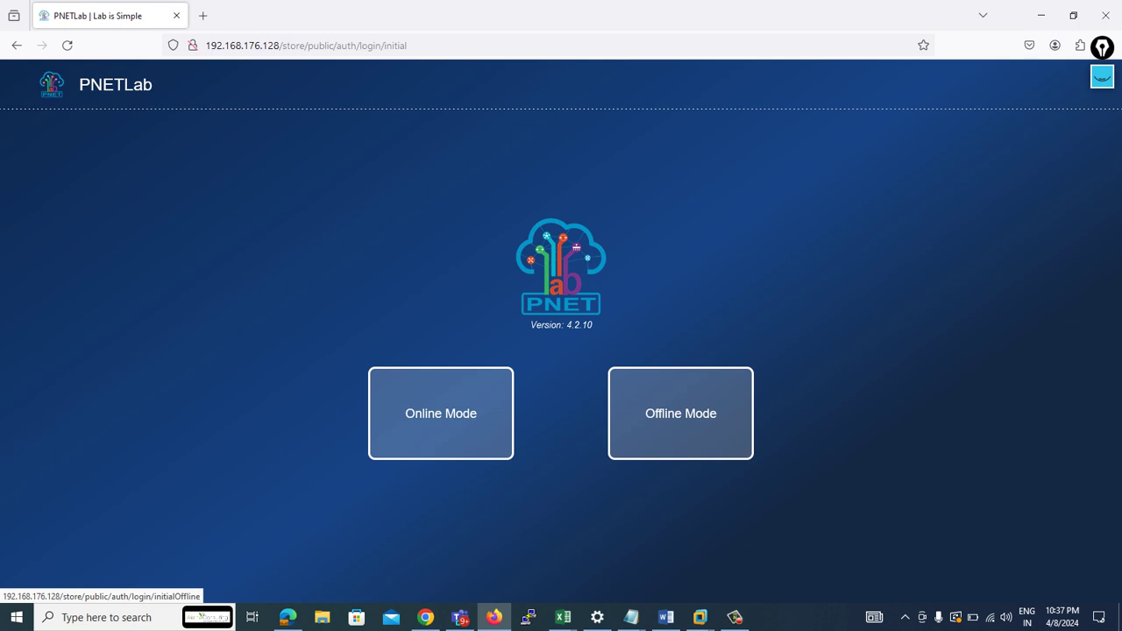
- Switch PNETLab to Offline Mode and enter the default username and password
{"action": "left_click", "coordinate": [680, 413]}
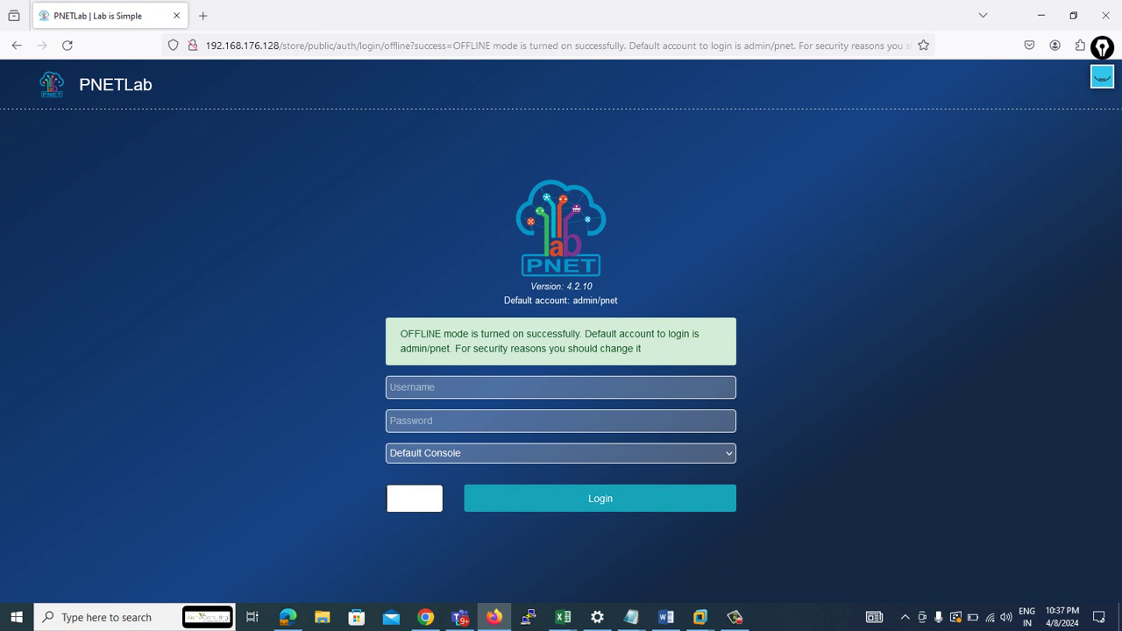
{"action": "left_click", "coordinate": [560, 387]}
{"action": "type", "text": "admin"}
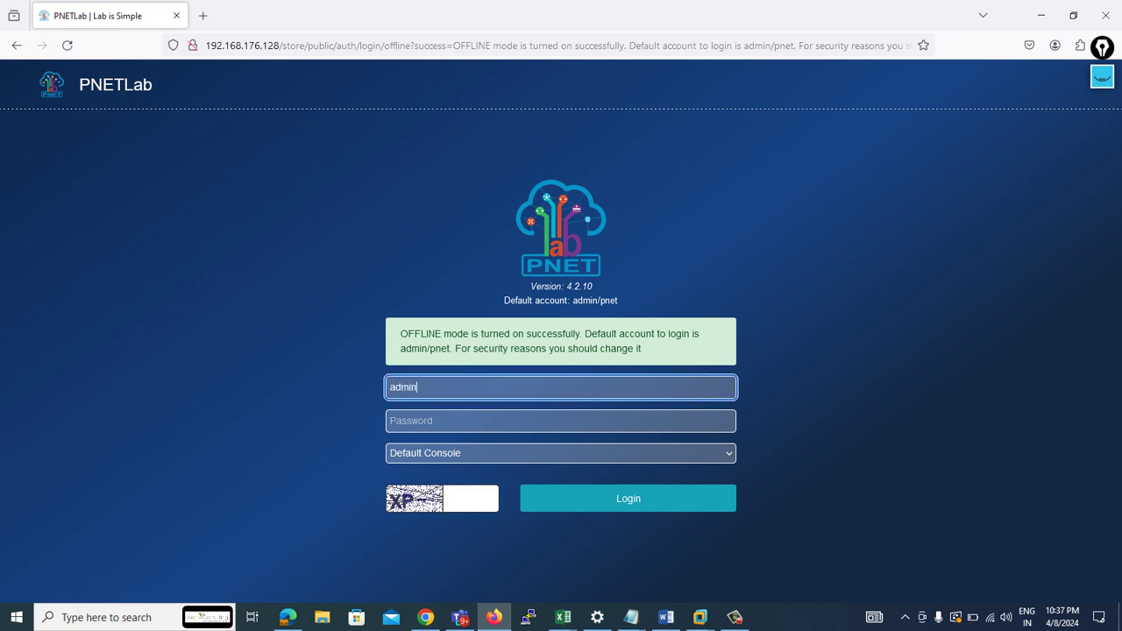
{"action": "left_click", "coordinate": [560, 421]}
{"action": "type", "text": "pnet"}
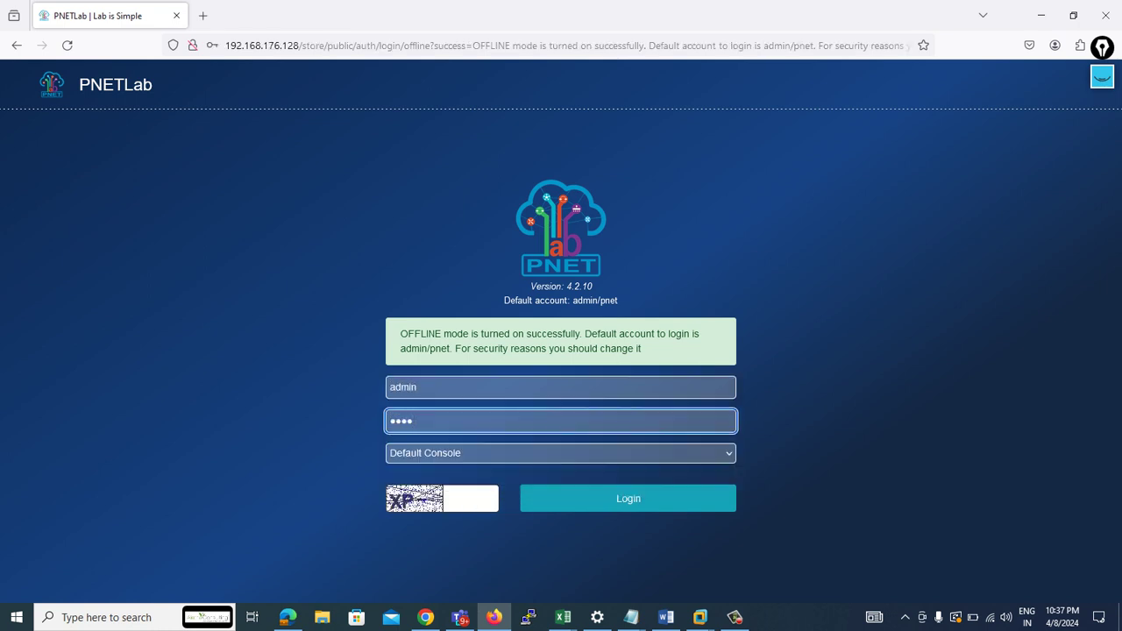
- Enter the captcha and log in, correcting the captcha text after the first error
{"action": "left_click", "coordinate": [471, 498]}
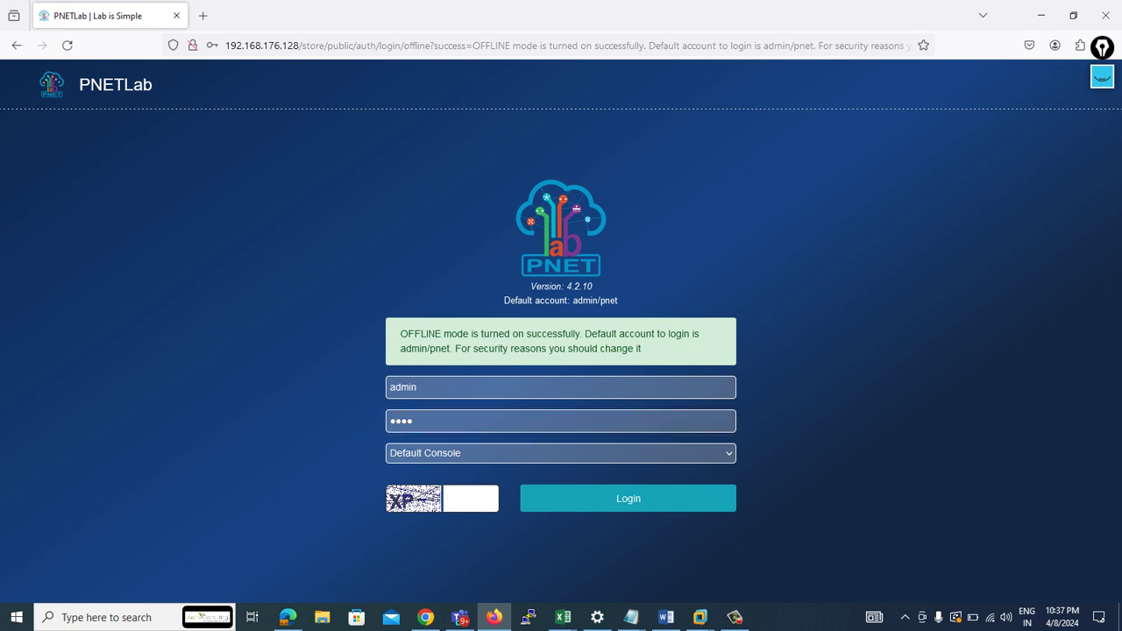
{"action": "type", "text": "XP-"}
{"action": "key", "text": "Return"}
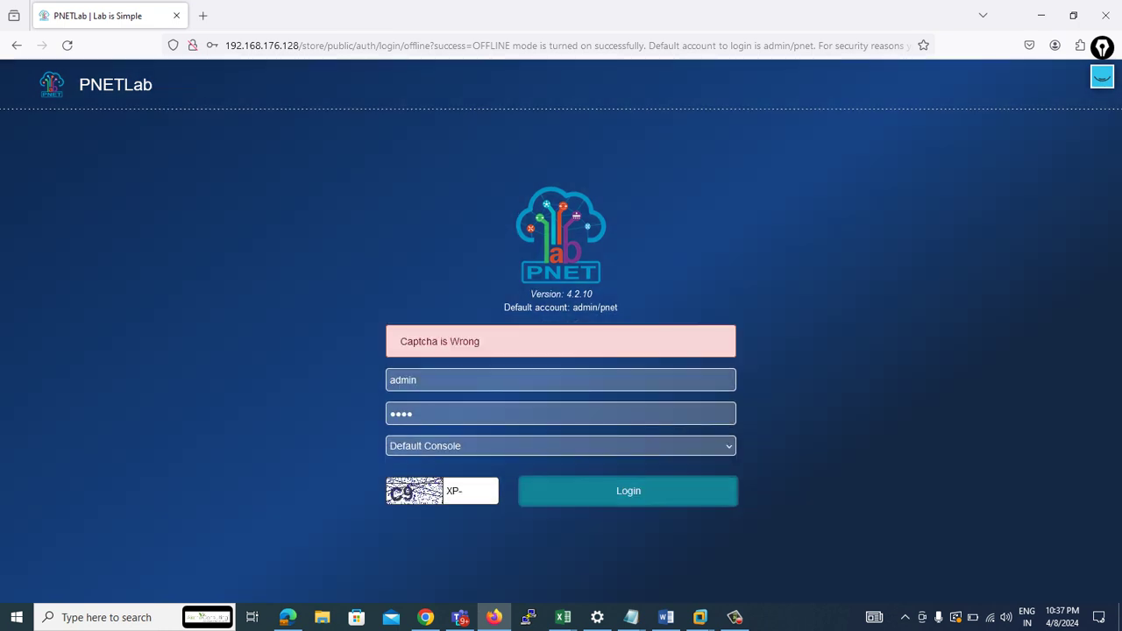
{"action": "key", "text": "BackSpace"}
{"action": "key", "text": "BackSpace"}
{"action": "key", "text": "BackSpace"}
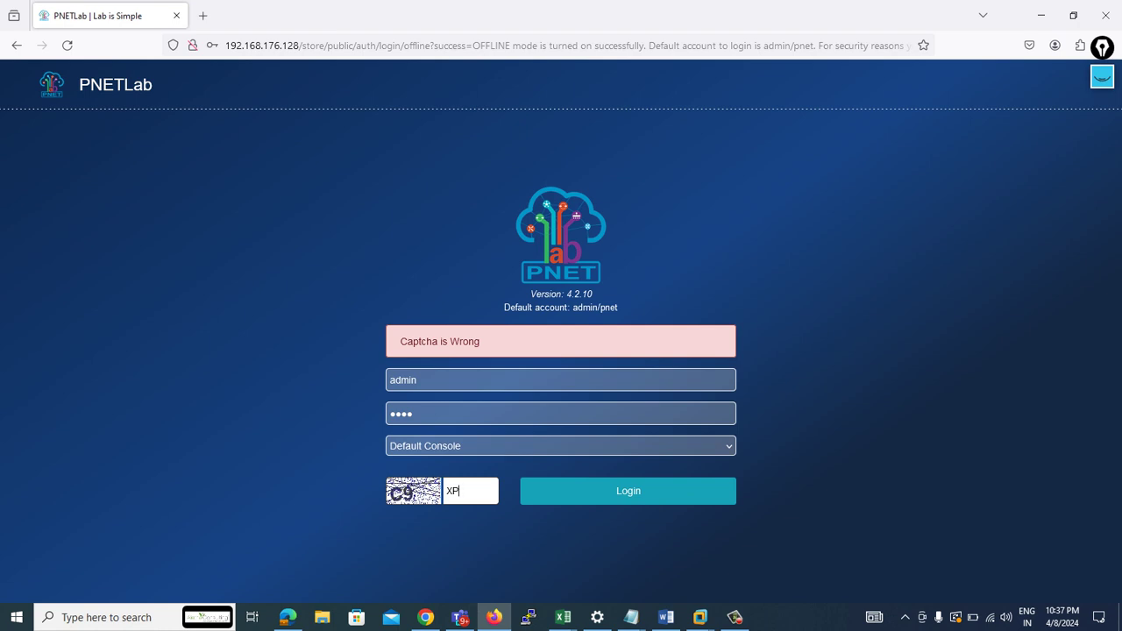
{"action": "type", "text": "C9"}
{"action": "key", "text": "Return"}
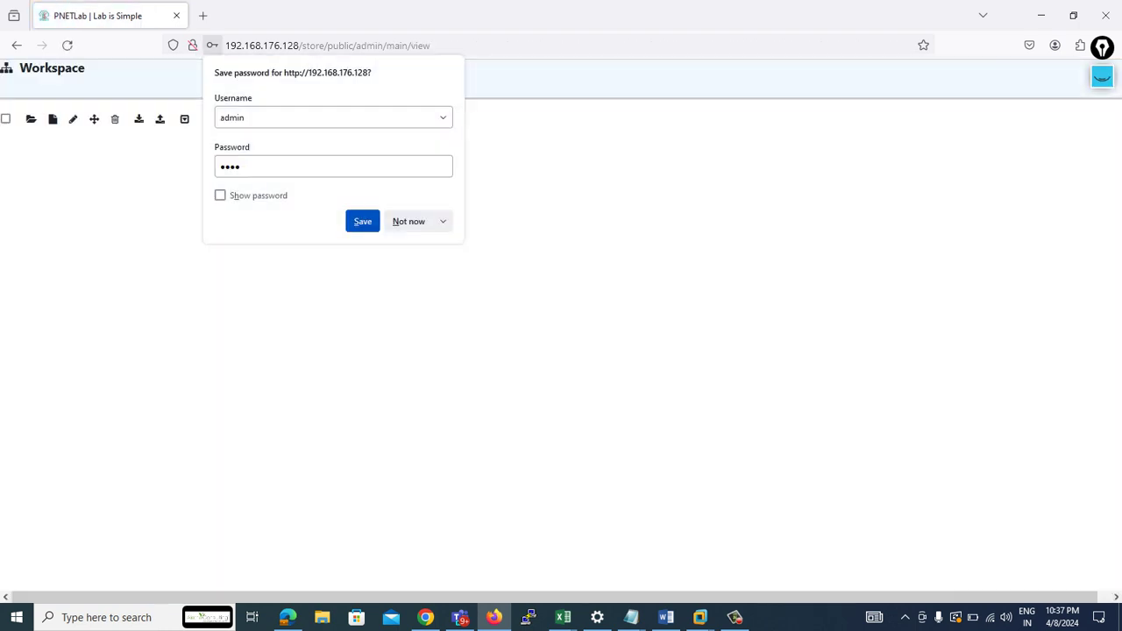
- Let the browser remember the login, then create a new lab named LAB1
{"action": "key", "text": "Return"}
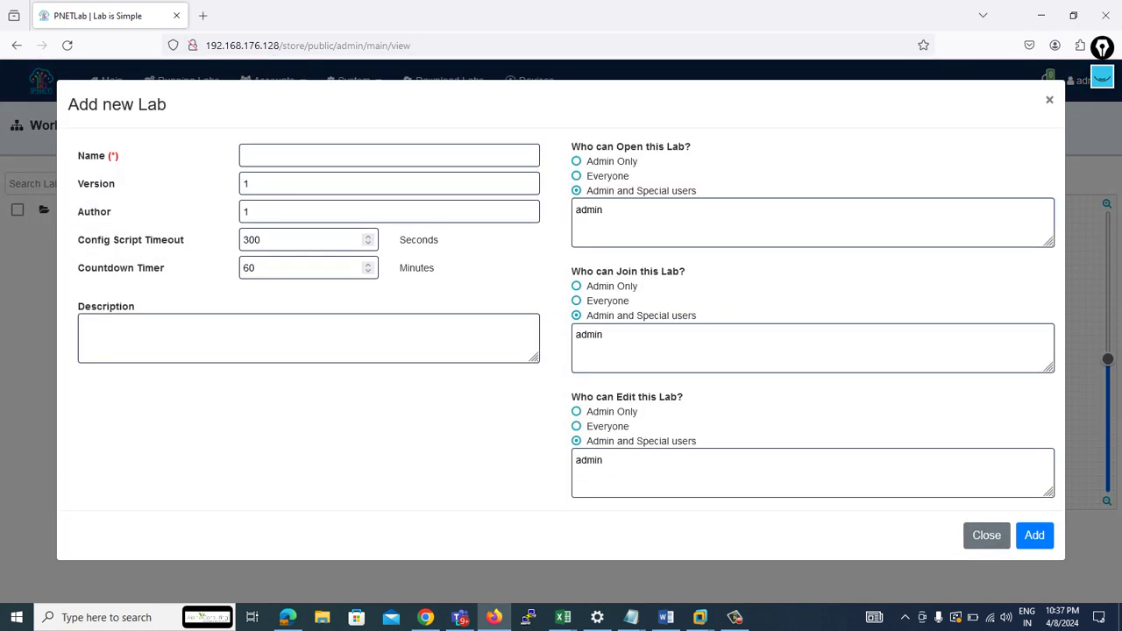
{"action": "type", "text": "LAB2"}
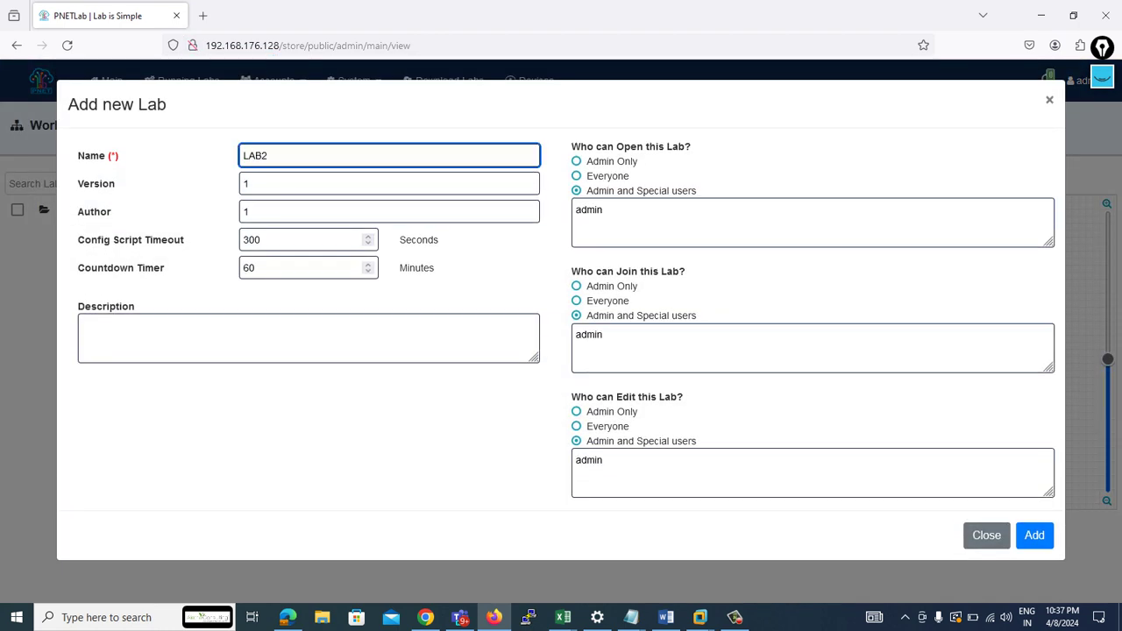
{"action": "key", "text": "BackSpace"}
{"action": "type", "text": "1"}
{"action": "left_click", "coordinate": [1034, 535]}
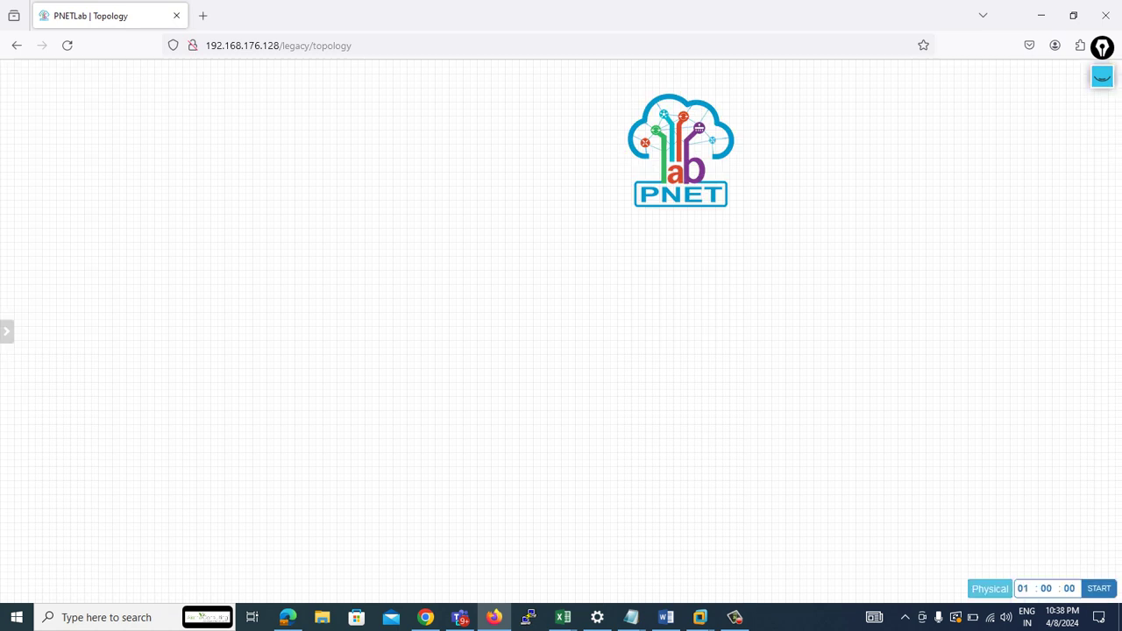
- Delete the PNET logo text object from the LAB1 canvas
{"action": "right_click", "coordinate": [661, 184]}
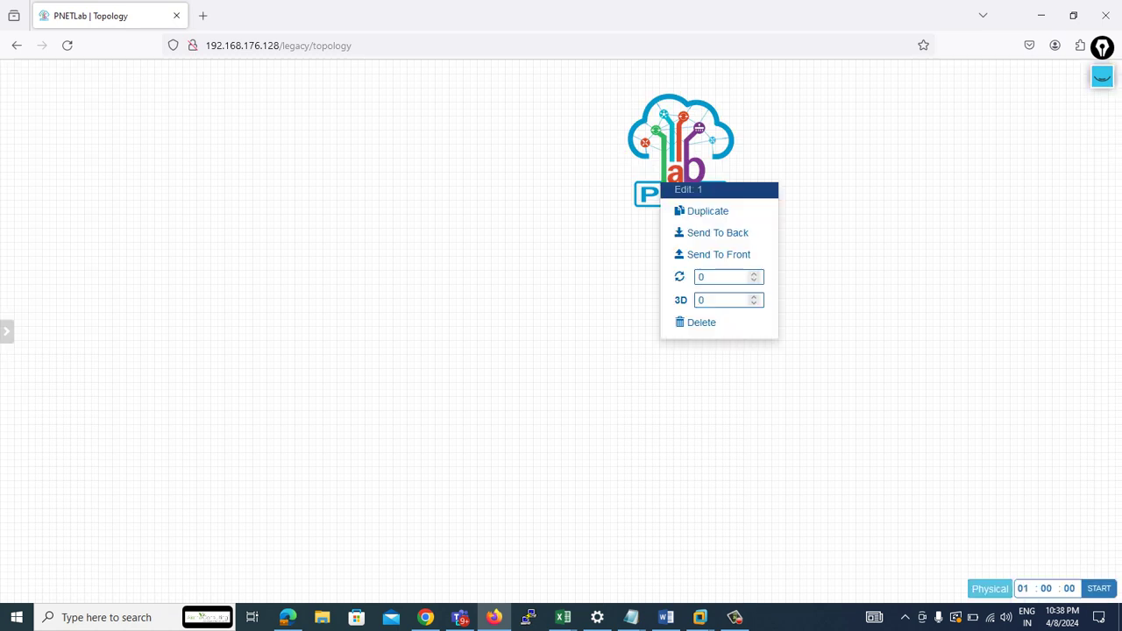
{"action": "left_click", "coordinate": [702, 323]}
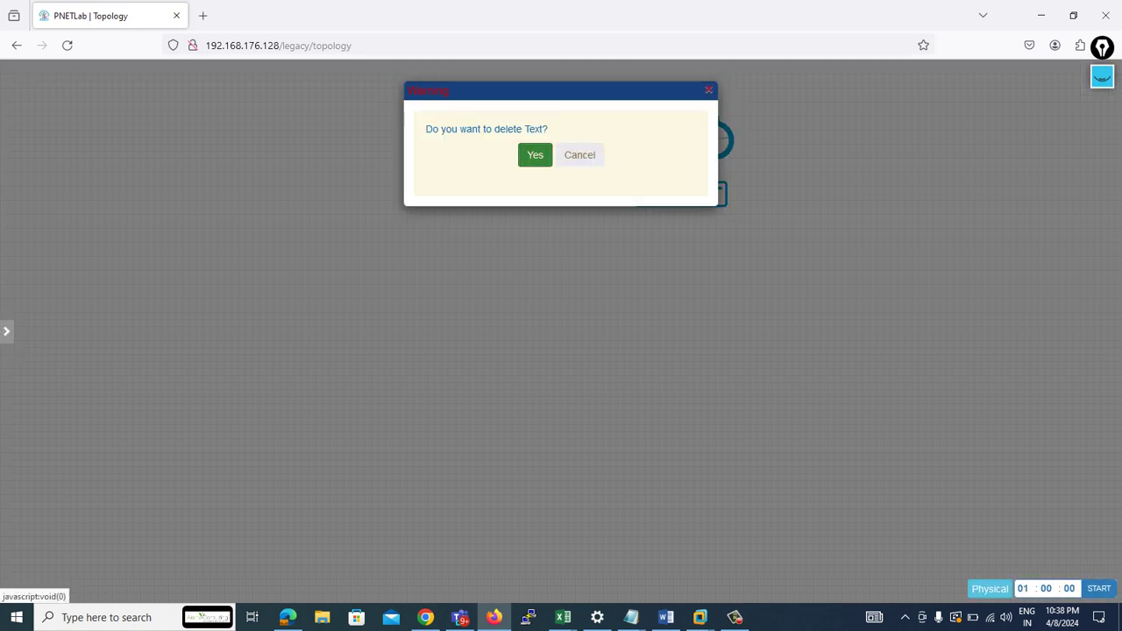
{"action": "key", "text": "Return"}
- Open and dismiss the Add Node dialog, then view the sidebar's node setup options
{"action": "right_click", "coordinate": [368, 147]}
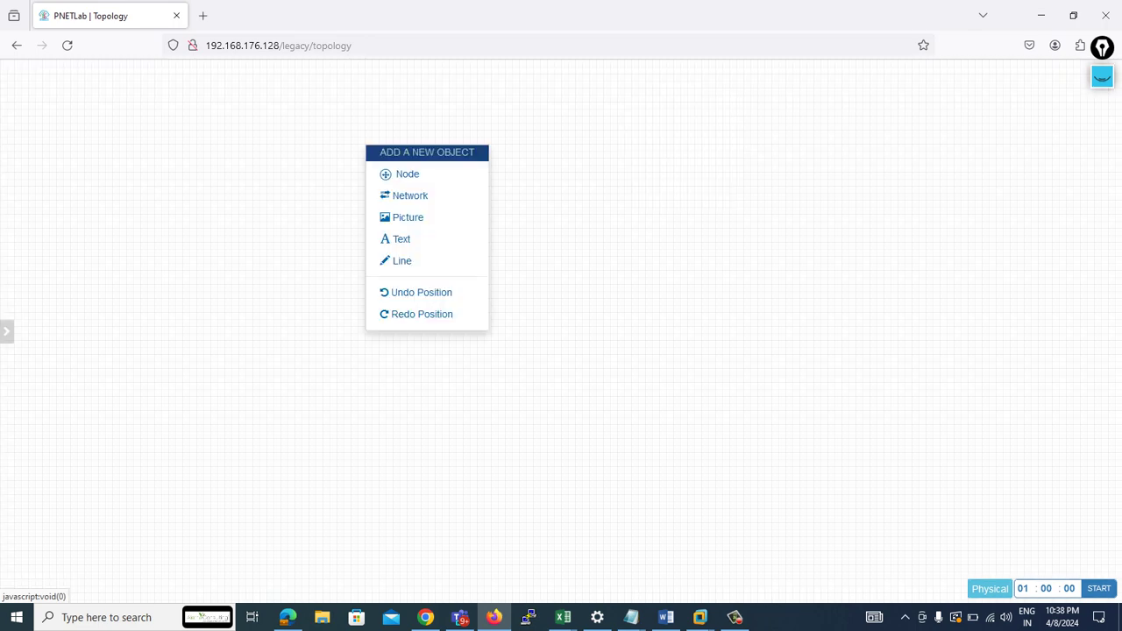
{"action": "left_click", "coordinate": [406, 174]}
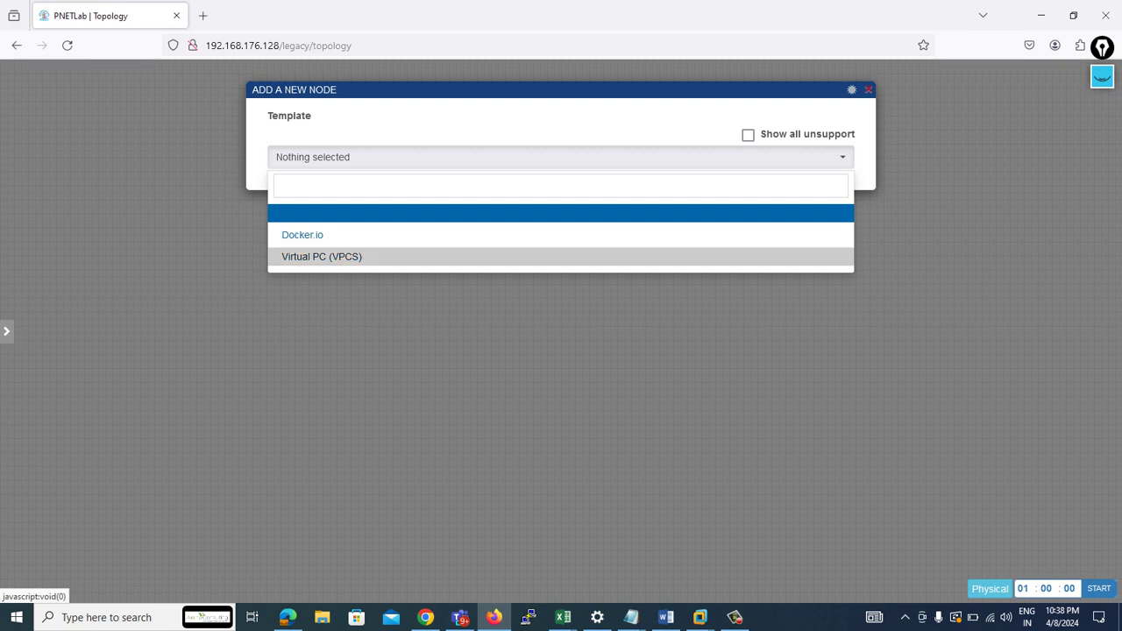
{"action": "key", "text": "Escape"}
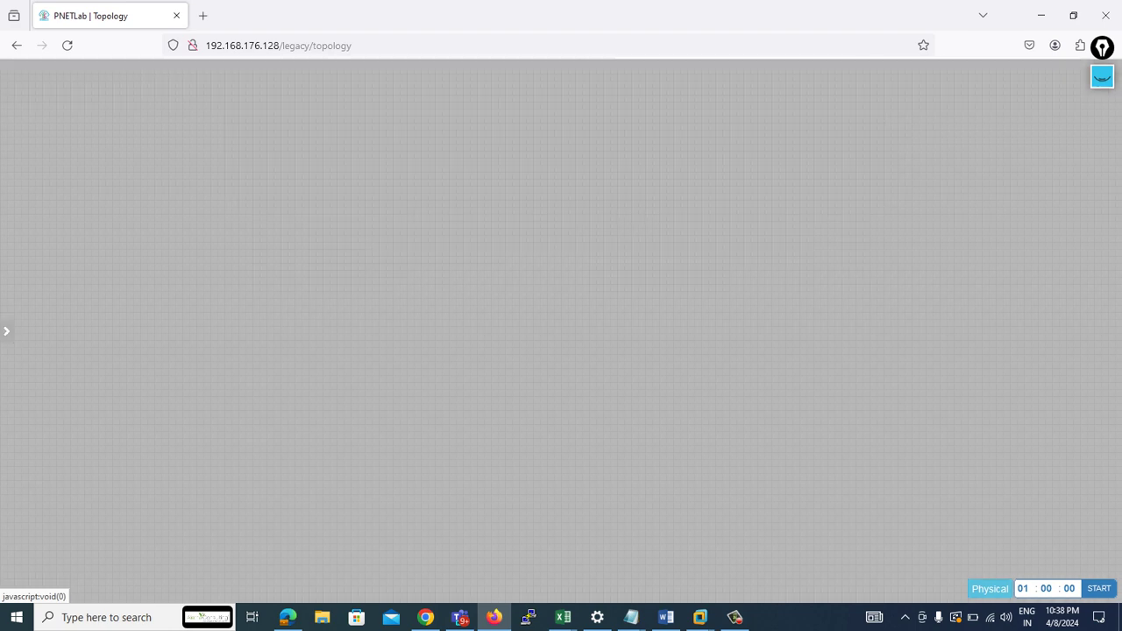
{"action": "mouse_move", "coordinate": [9, 331]}
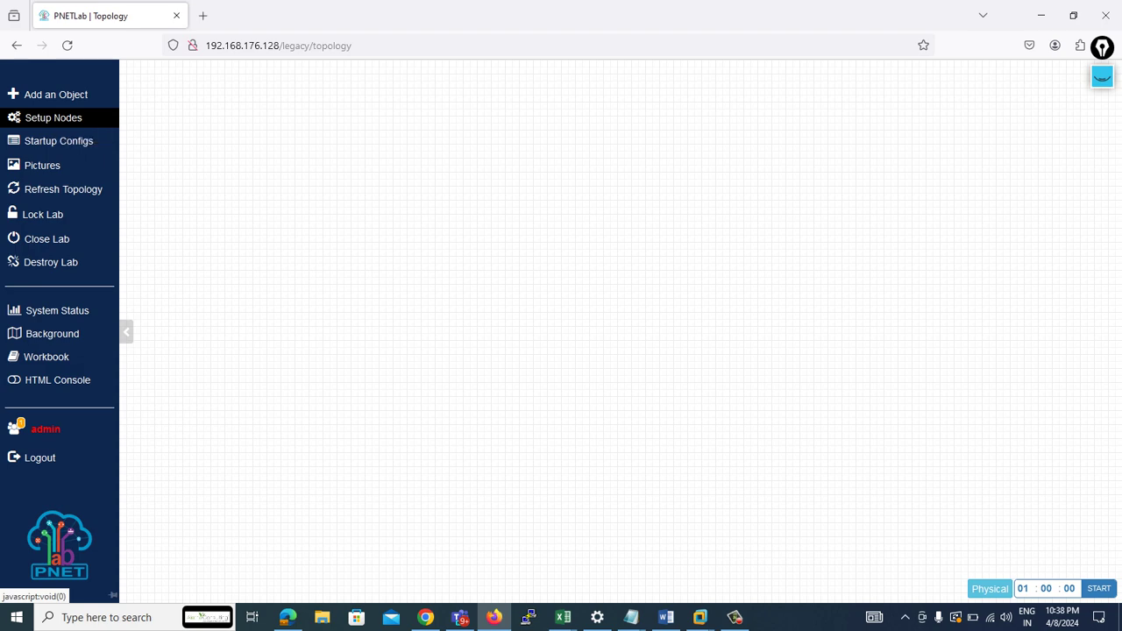
{"action": "left_click", "coordinate": [52, 117]}
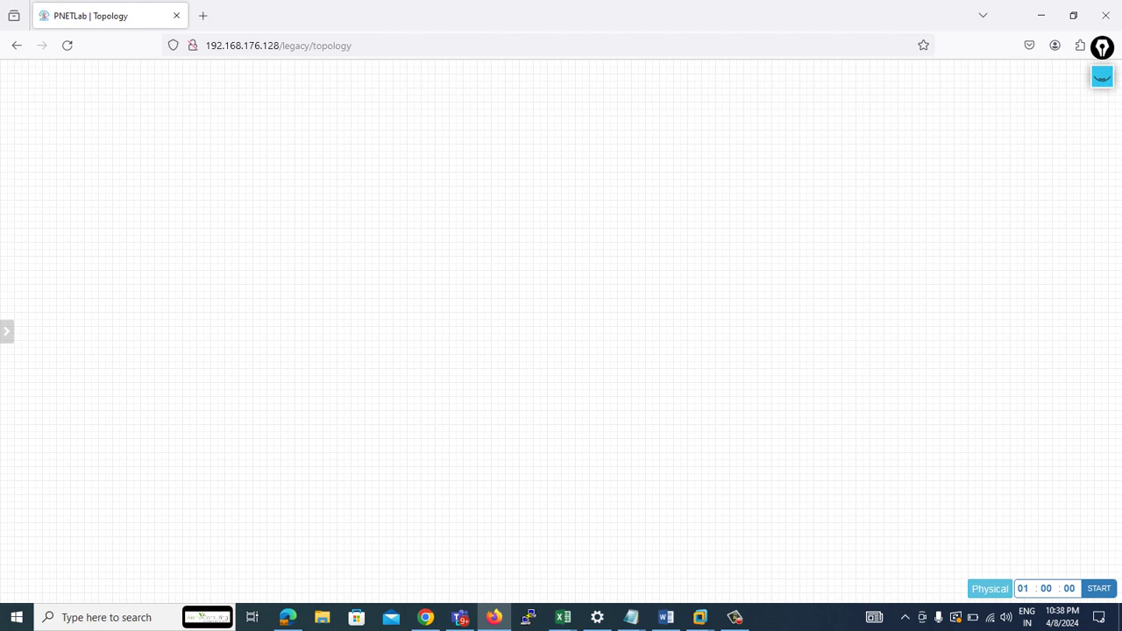
{"action": "key", "text": "alt+Tab"}
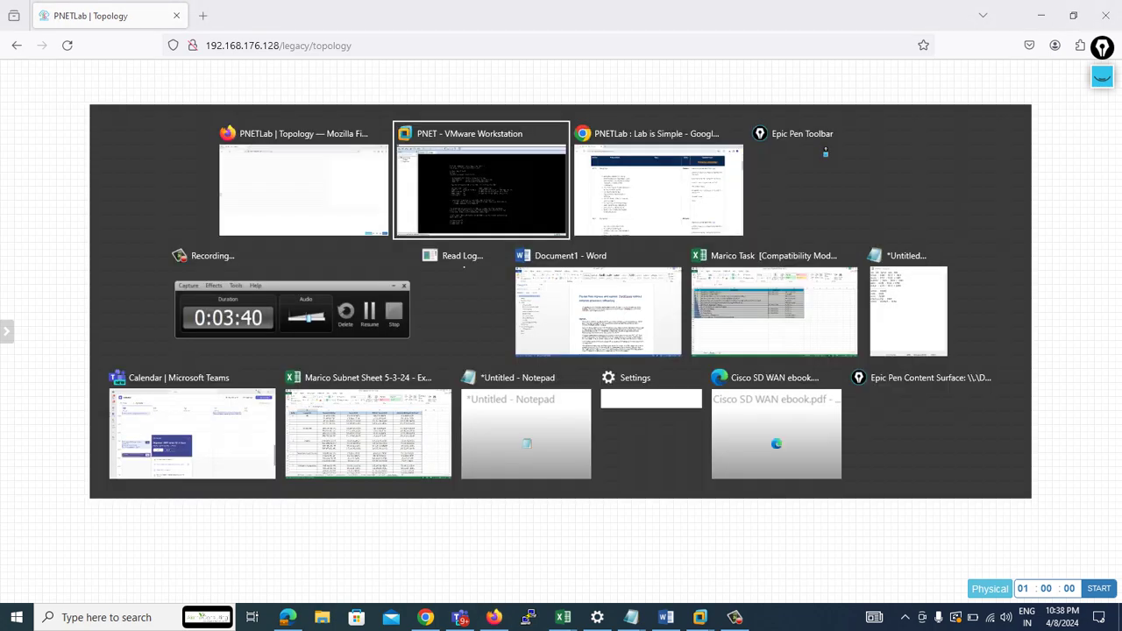
- Read the Chrome release notes' instruction to copy 5.3.11.zip to /root/ via SFTP, then return to Firefox
{"action": "key", "text": "alt+Tab"}
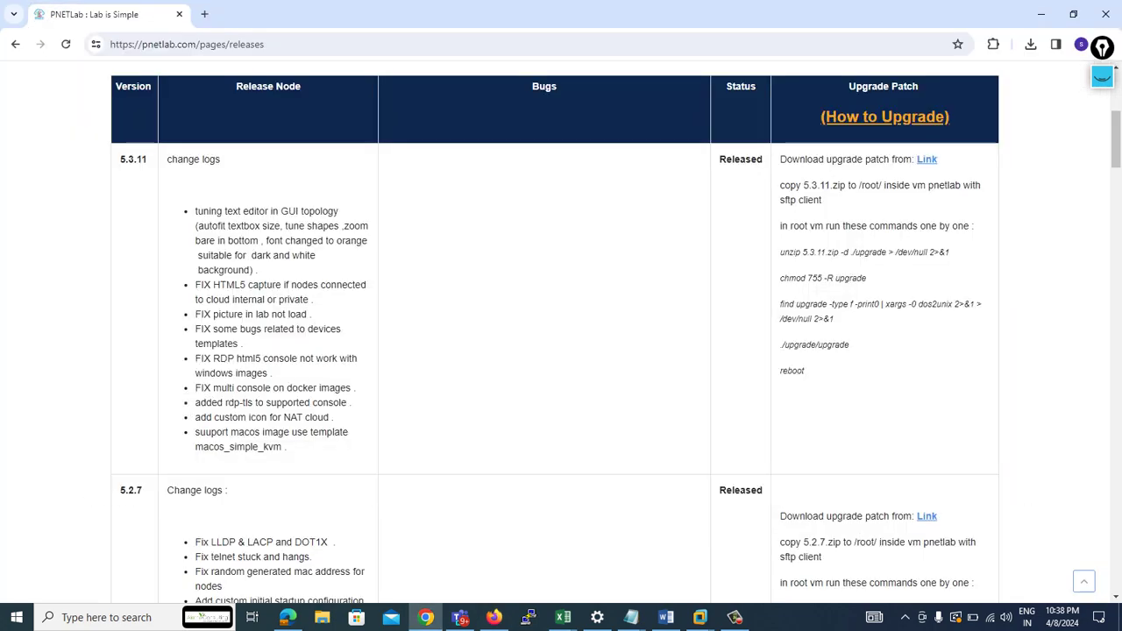
{"action": "left_click_drag", "start_coordinate": [779, 185], "coordinate": [821, 199]}
{"action": "key", "text": "super"}
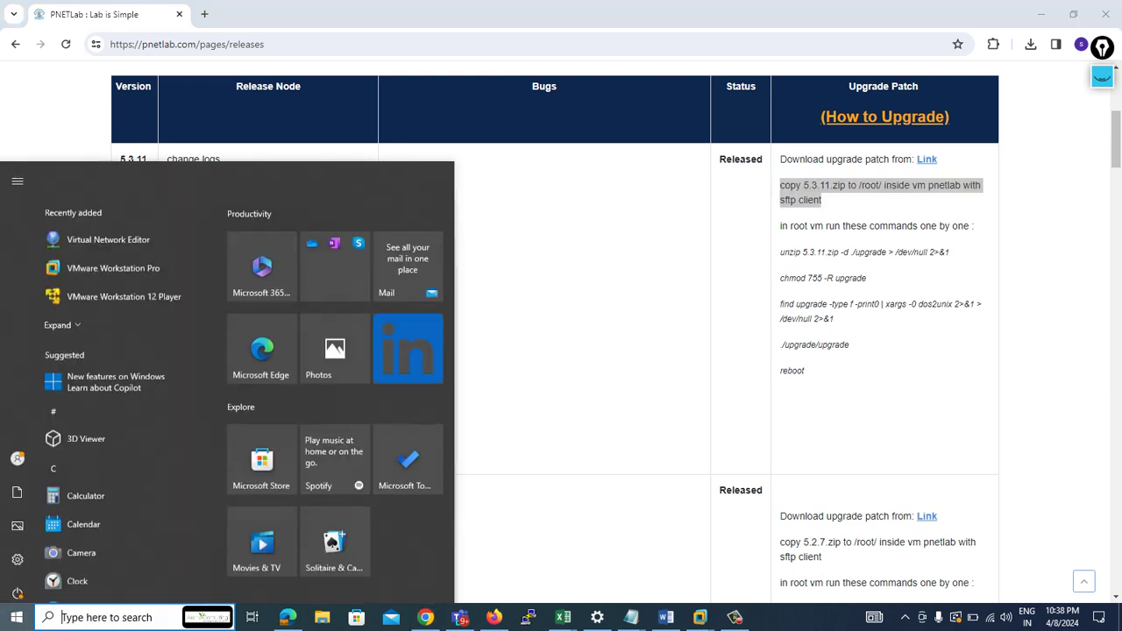
{"action": "type", "text": "WIN"}
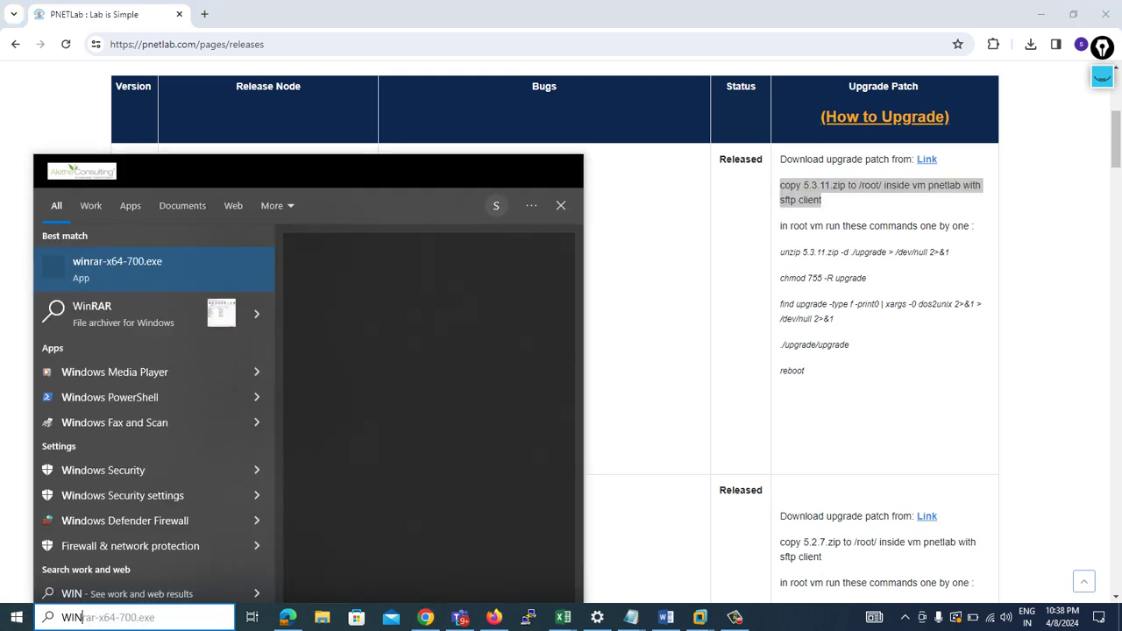
{"action": "key", "text": "BackSpace"}
{"action": "key", "text": "BackSpace"}
{"action": "key", "text": "BackSpace"}
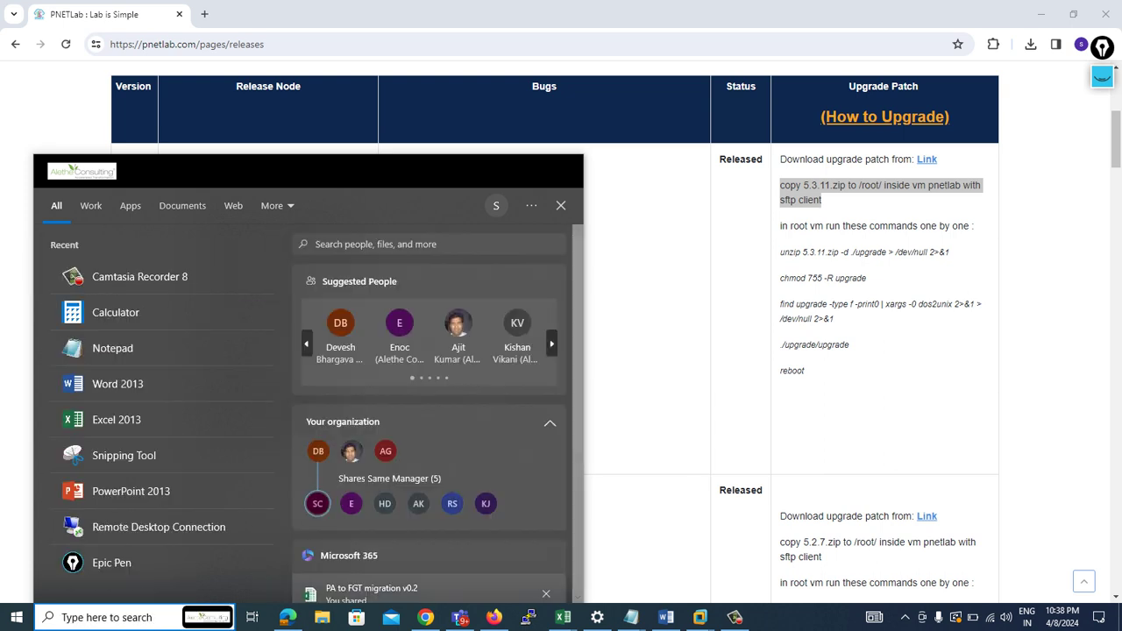
{"action": "key", "text": "alt+Tab"}
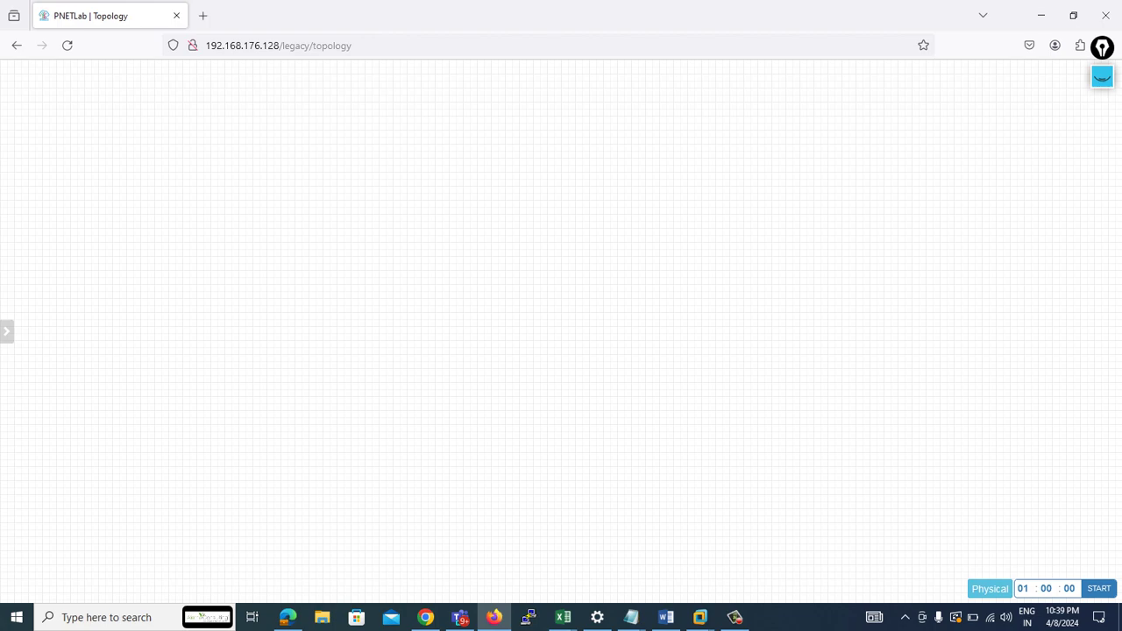
{"action": "key", "text": "ctrl+t"}
- Search for WINSCP and download the WinSCP 6.3.2 installer from winscp.net
{"action": "type", "text": "WINSCP"}
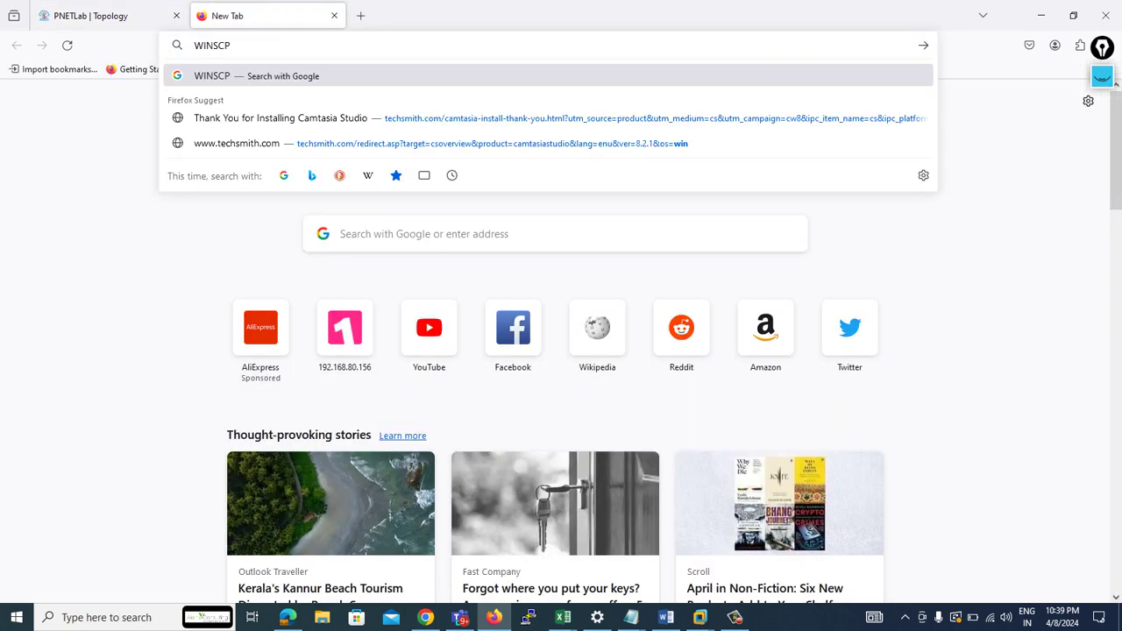
{"action": "key", "text": "Return"}
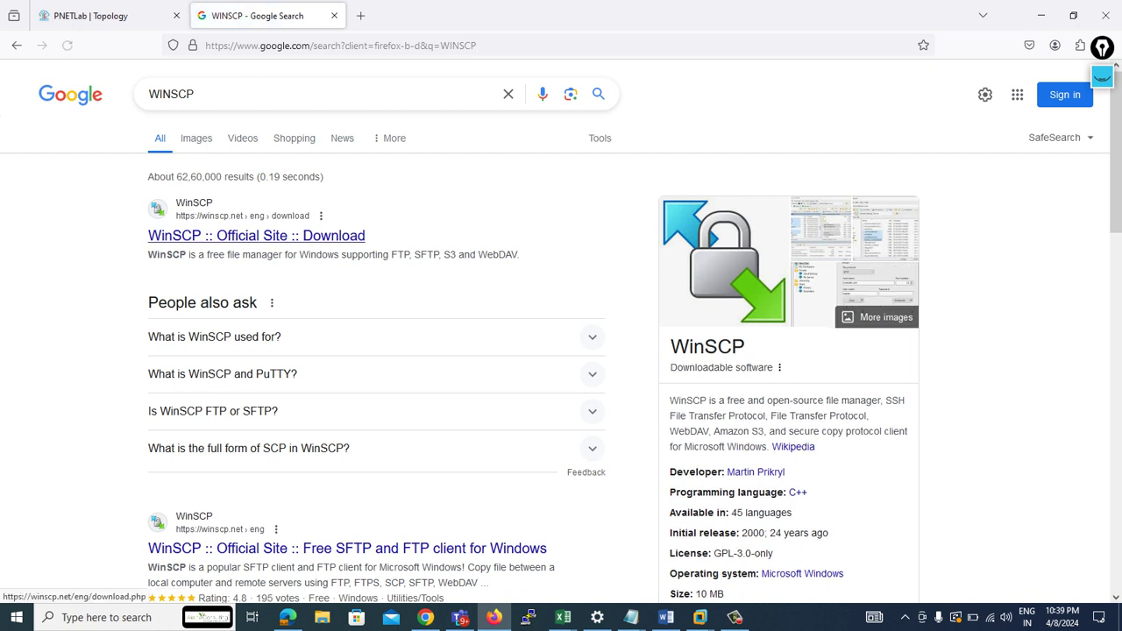
{"action": "left_click", "coordinate": [256, 235]}
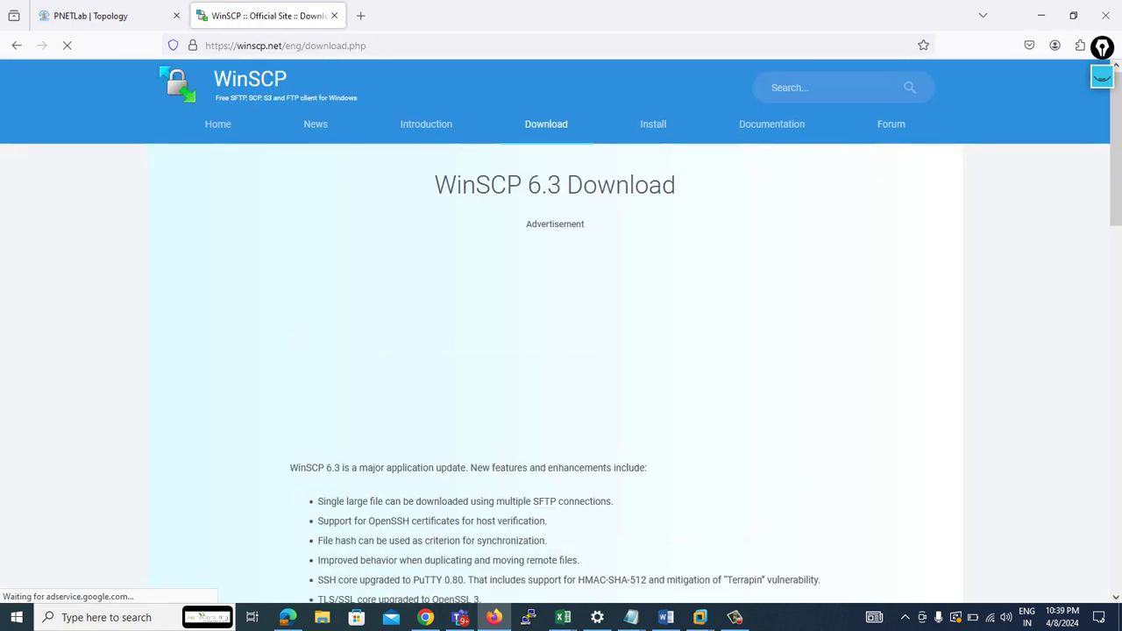
{"action": "scroll", "coordinate": [561, 351], "scroll_direction": "down", "scroll_amount": 2}
{"action": "scroll", "coordinate": [428, 452], "scroll_direction": "down", "scroll_amount": 1}
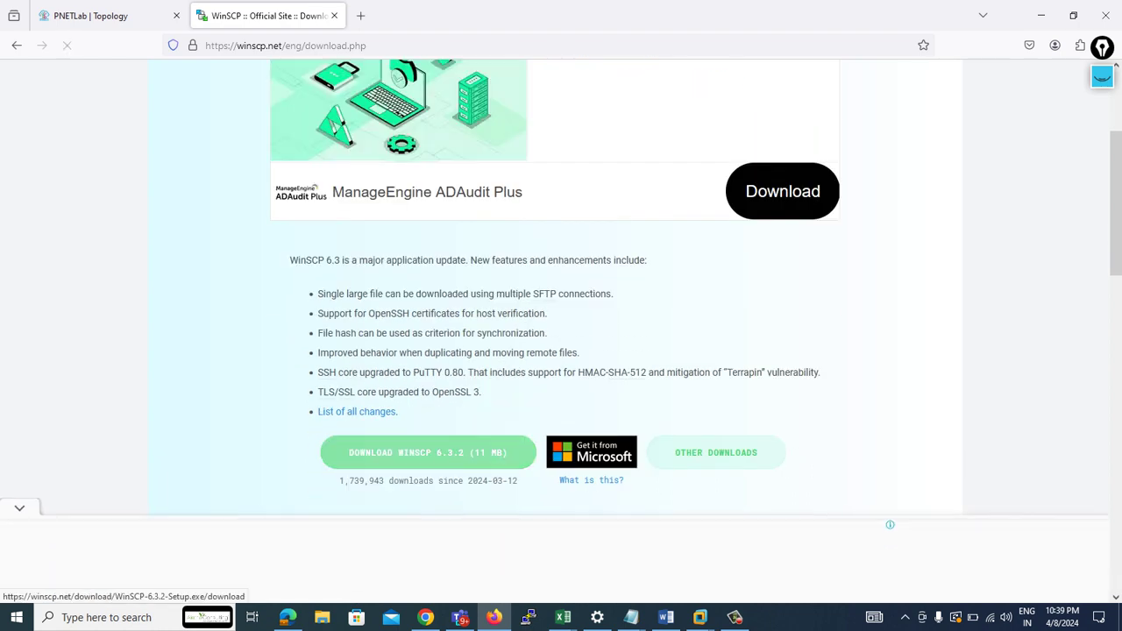
{"action": "left_click", "coordinate": [428, 453]}
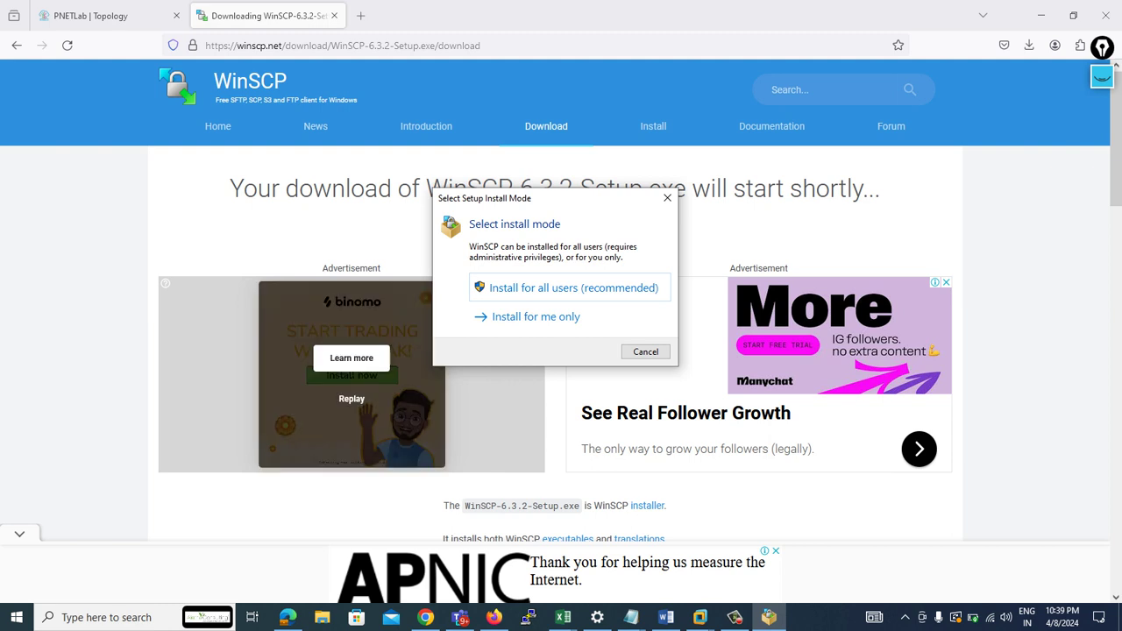
- Install WinSCP 6.3.2 with typical settings, skip the Getting started page, and close the download tab
{"action": "key", "text": "Return"}
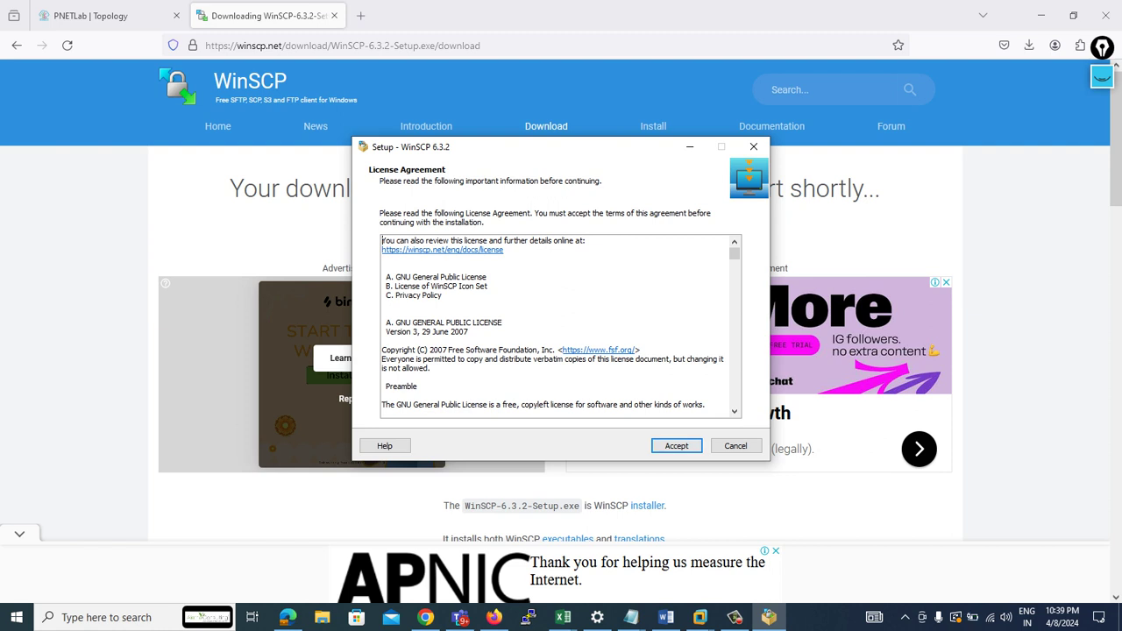
{"action": "left_click", "coordinate": [676, 446]}
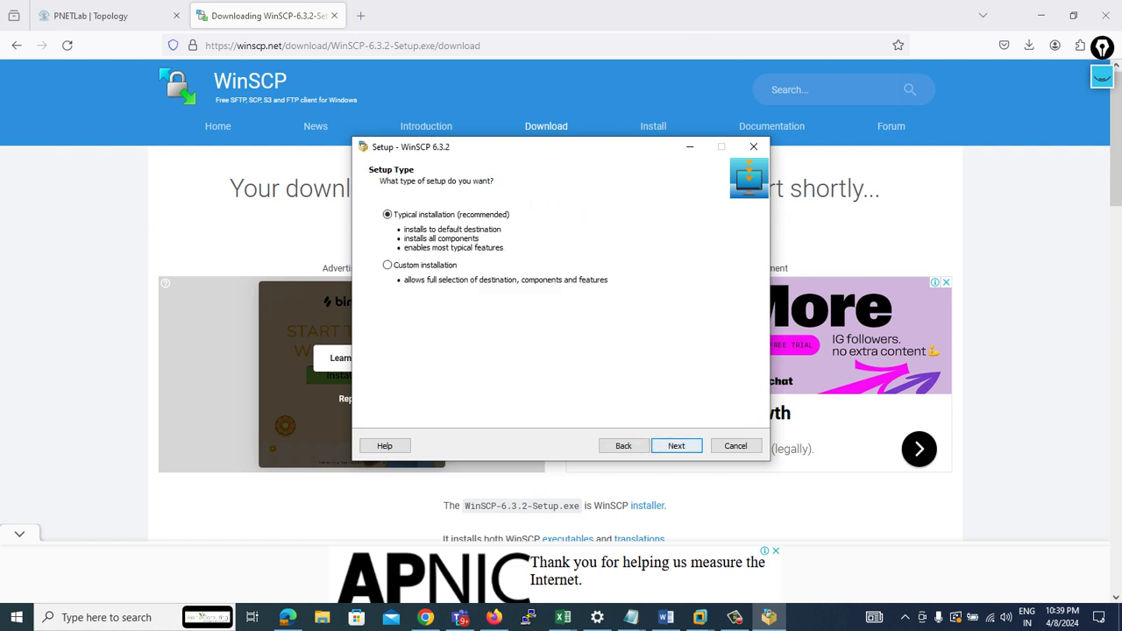
{"action": "left_click", "coordinate": [676, 446]}
{"action": "left_click", "coordinate": [675, 445]}
{"action": "key", "text": "Return"}
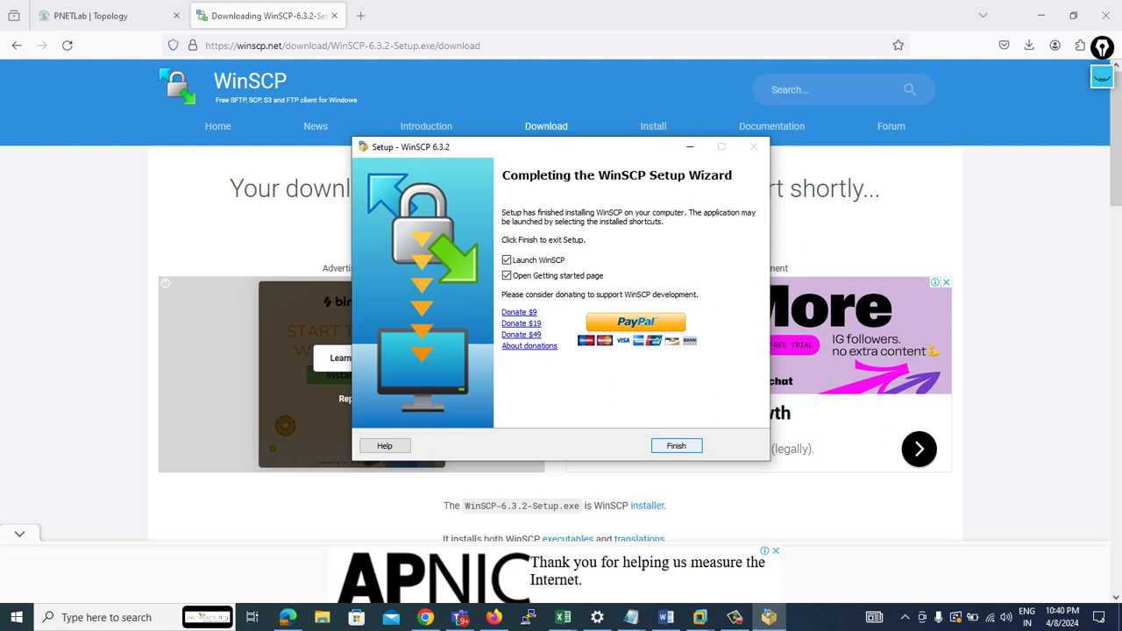
{"action": "left_click", "coordinate": [506, 275]}
{"action": "key", "text": "Return"}
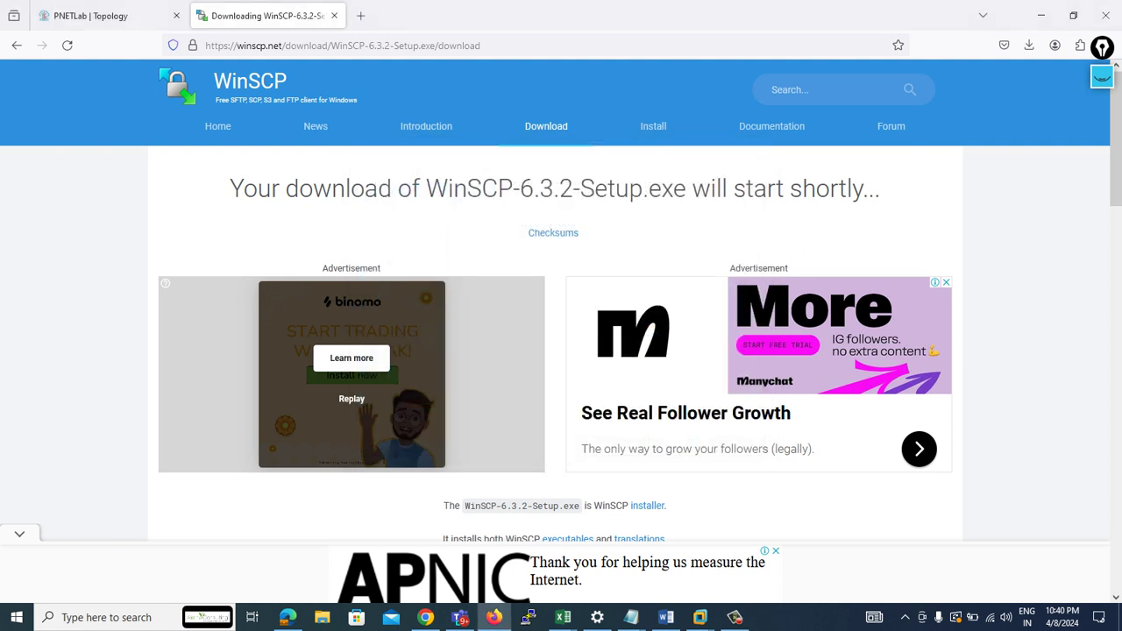
{"action": "left_click", "coordinate": [334, 15]}
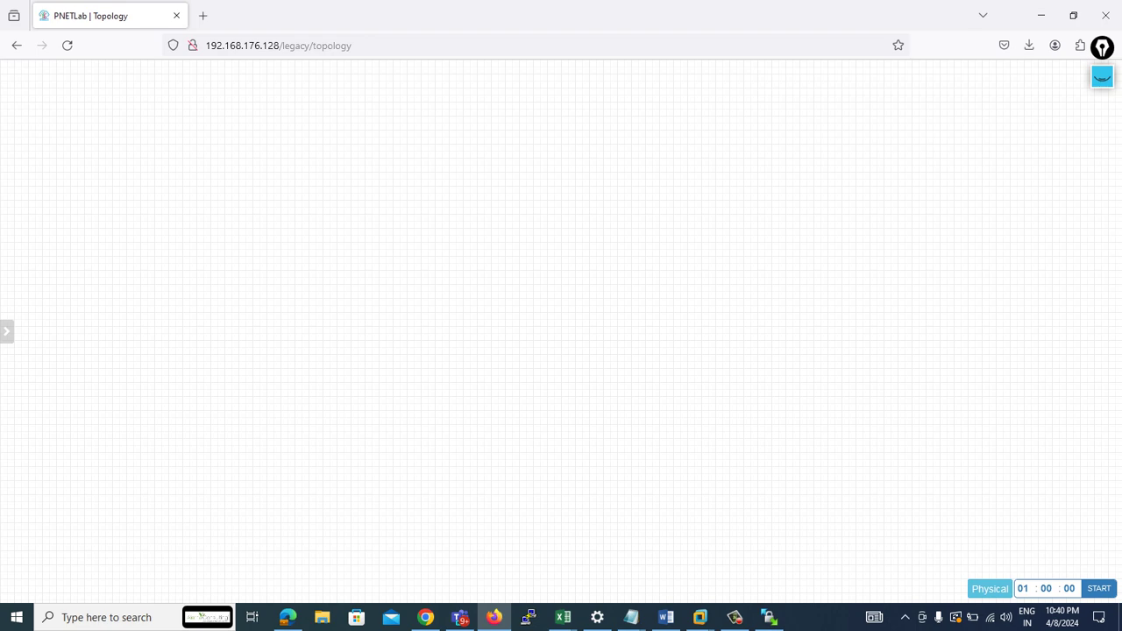
- Launch WinSCP from the Start menu search
{"action": "key", "text": "super"}
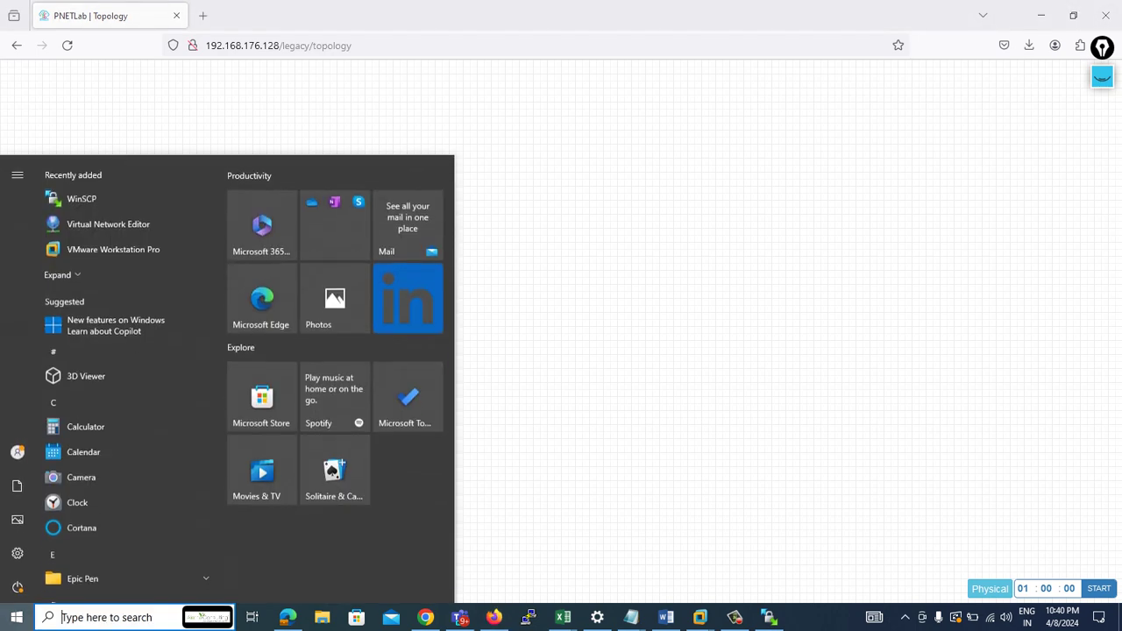
{"action": "type", "text": "WIN"}
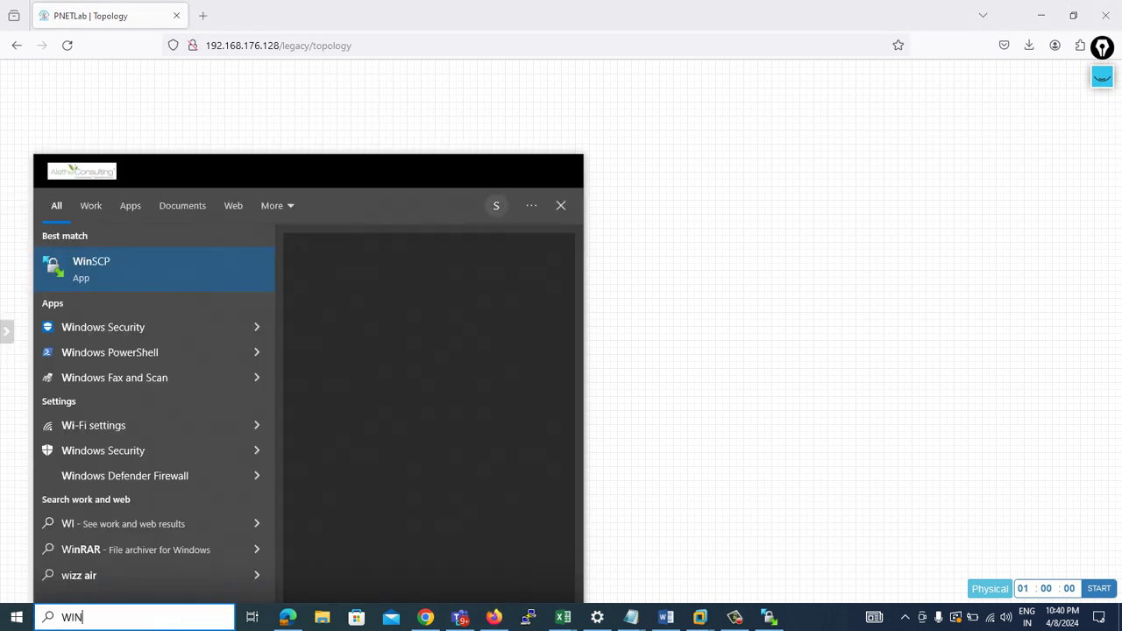
{"action": "key", "text": "Return"}
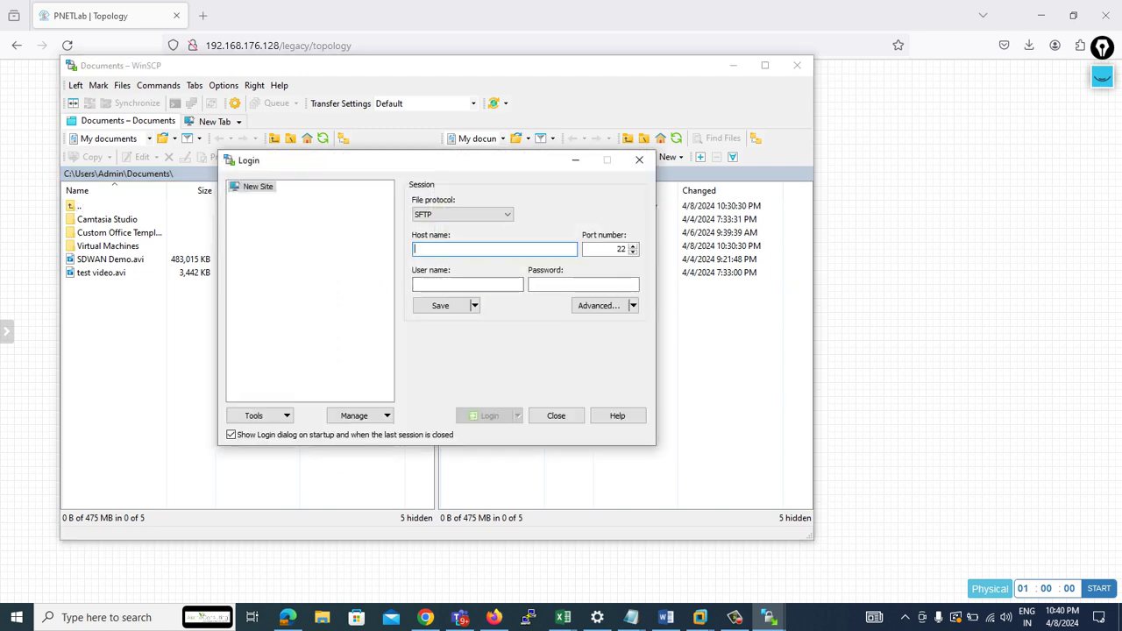
- Log in over SFTP to 192.168.176.128 as root with the account password, trusting the host key
{"action": "type", "text": "192.168.17"}
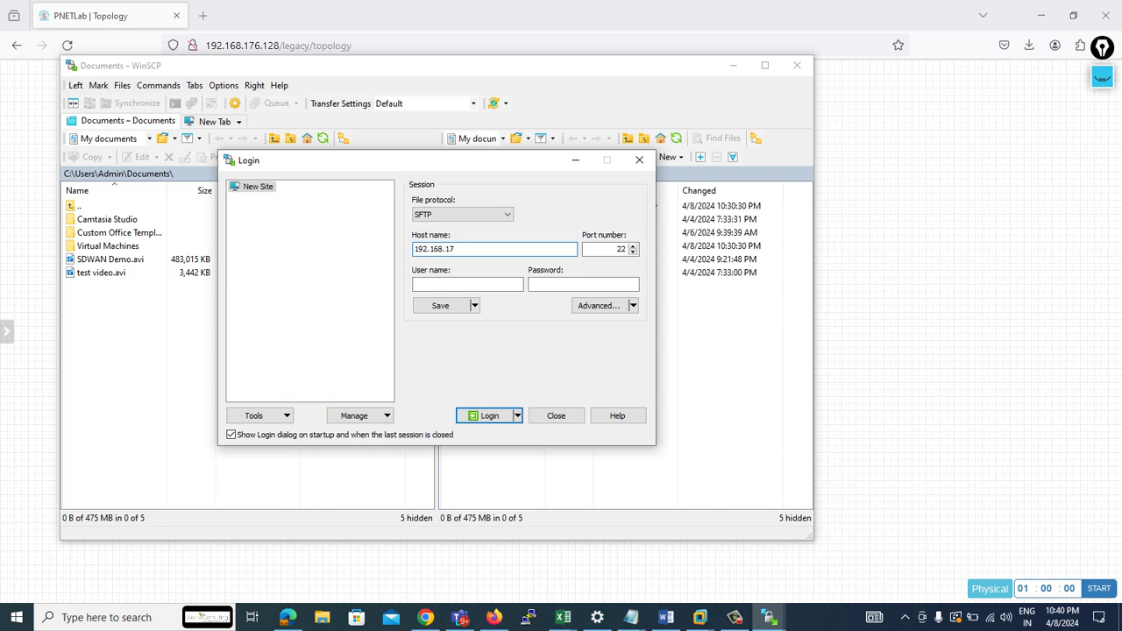
{"action": "key", "text": "Tab"}
{"action": "key", "text": "Tab"}
{"action": "left_click", "coordinate": [582, 284]}
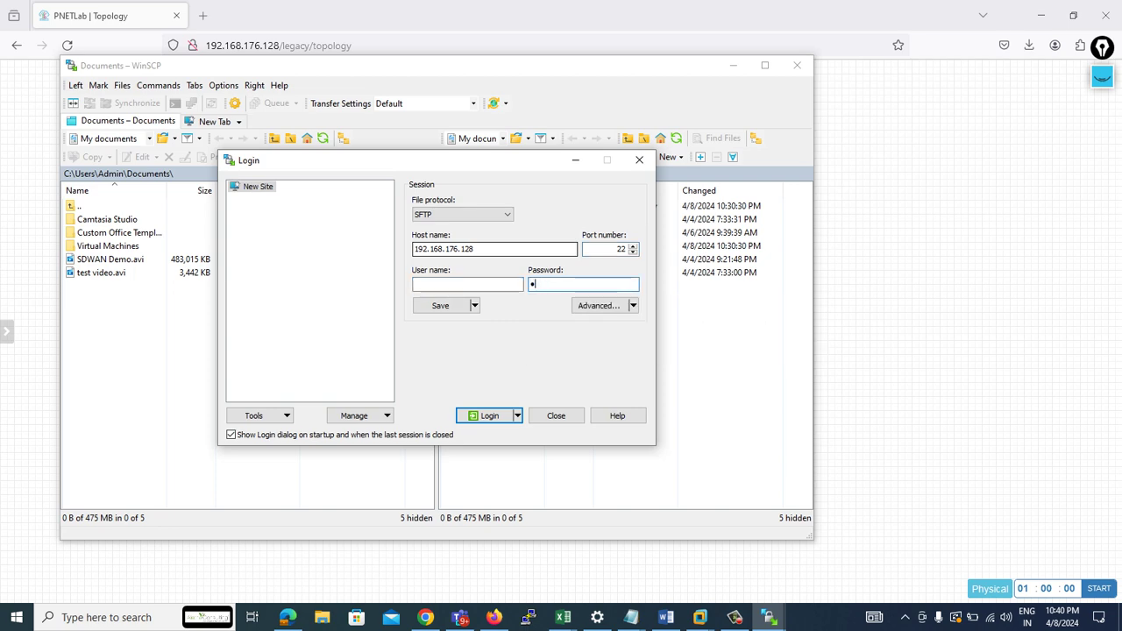
{"action": "left_click", "coordinate": [467, 284]}
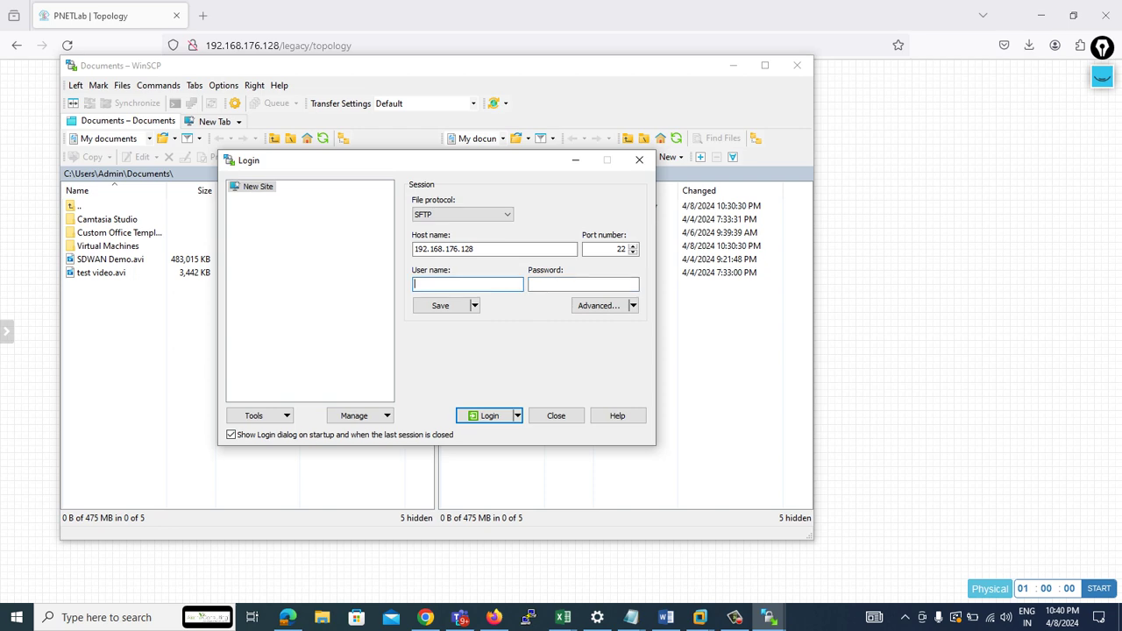
{"action": "key", "text": "Tab"}
{"action": "type", "text": "pnet"}
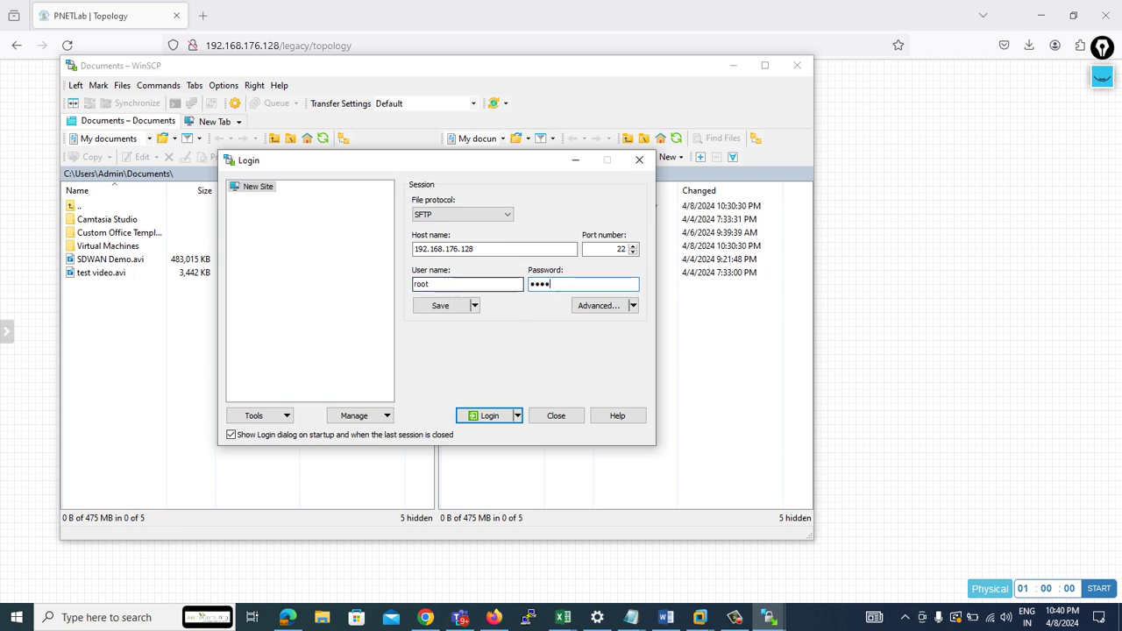
{"action": "key", "text": "Return"}
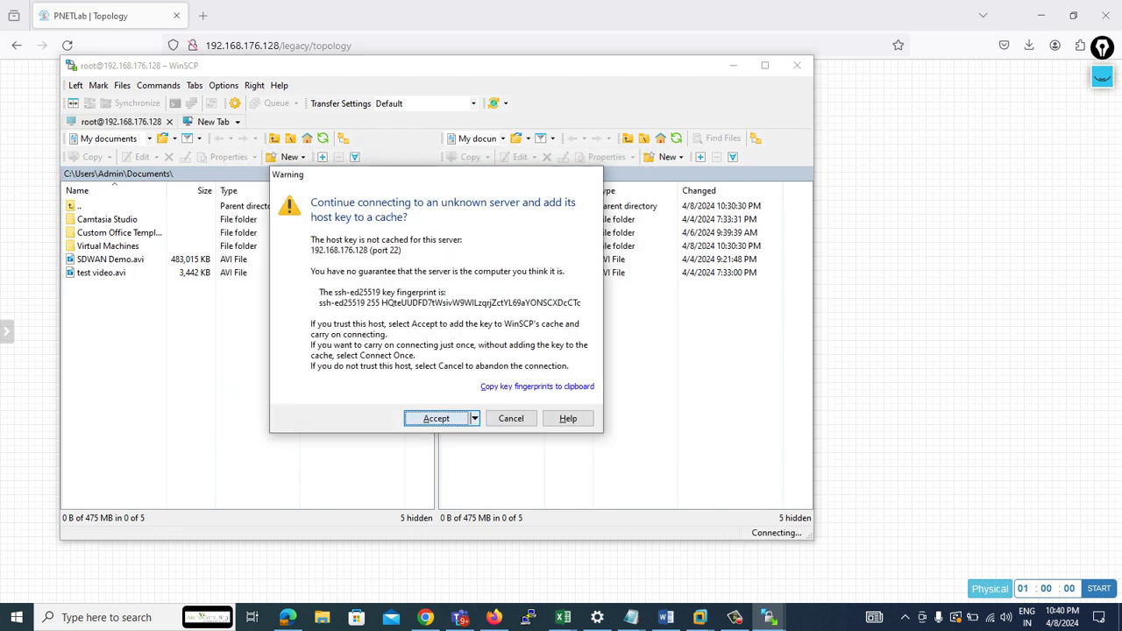
{"action": "left_click", "coordinate": [434, 418]}
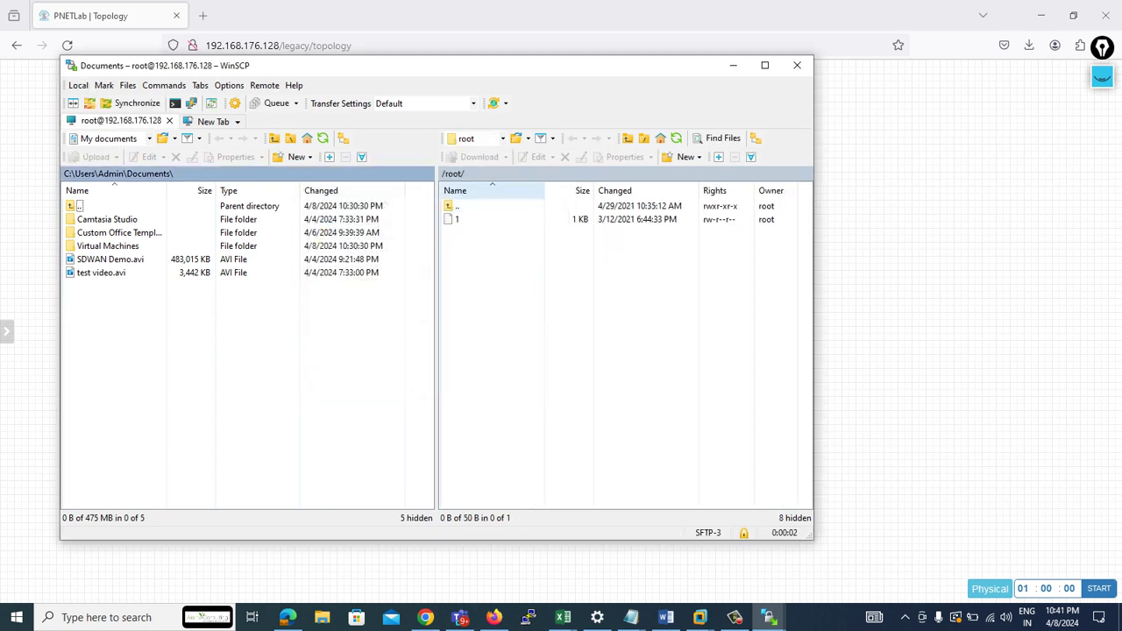
- Show the remote /root/ folder and select 5.3.11.zip in the local Downloads folder
{"action": "key", "text": "Return"}
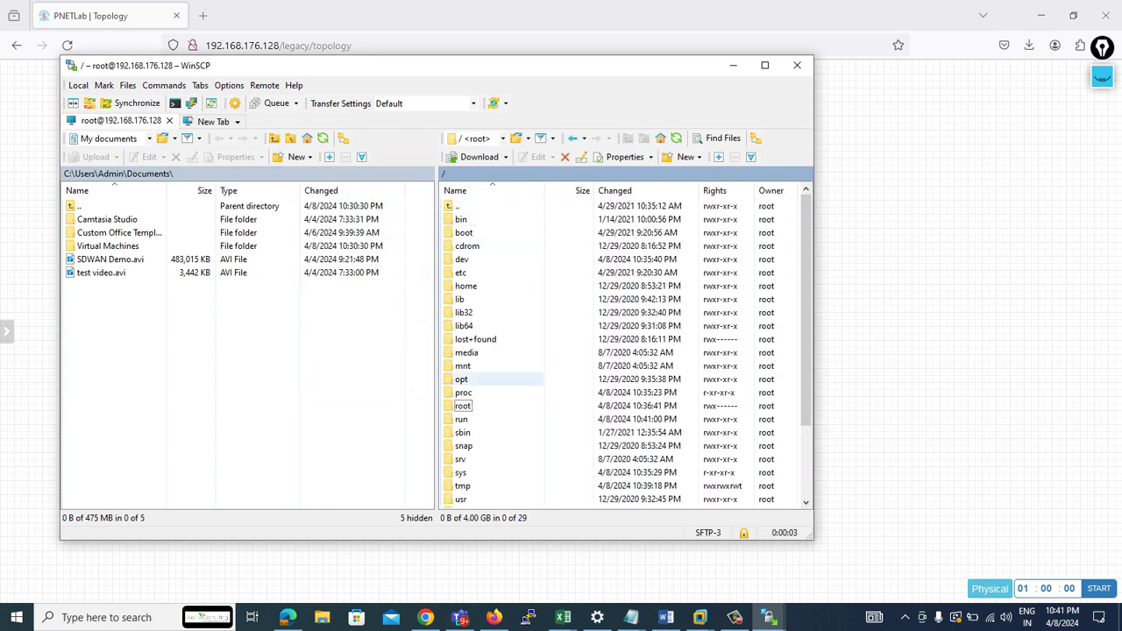
{"action": "key", "text": "Return"}
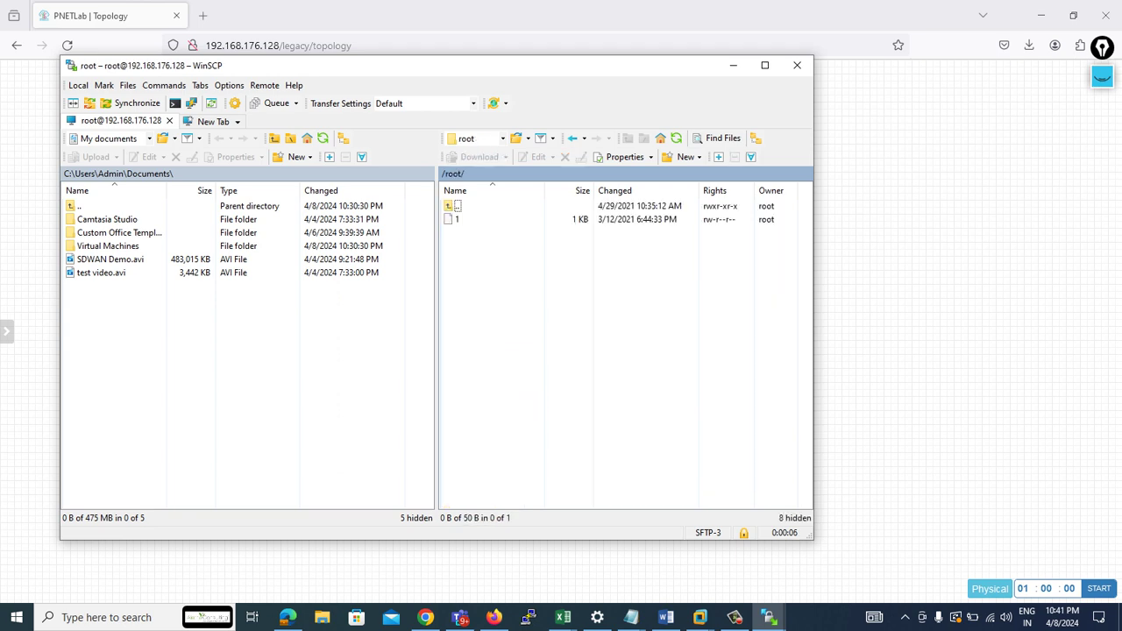
{"action": "key", "text": "alt+Down"}
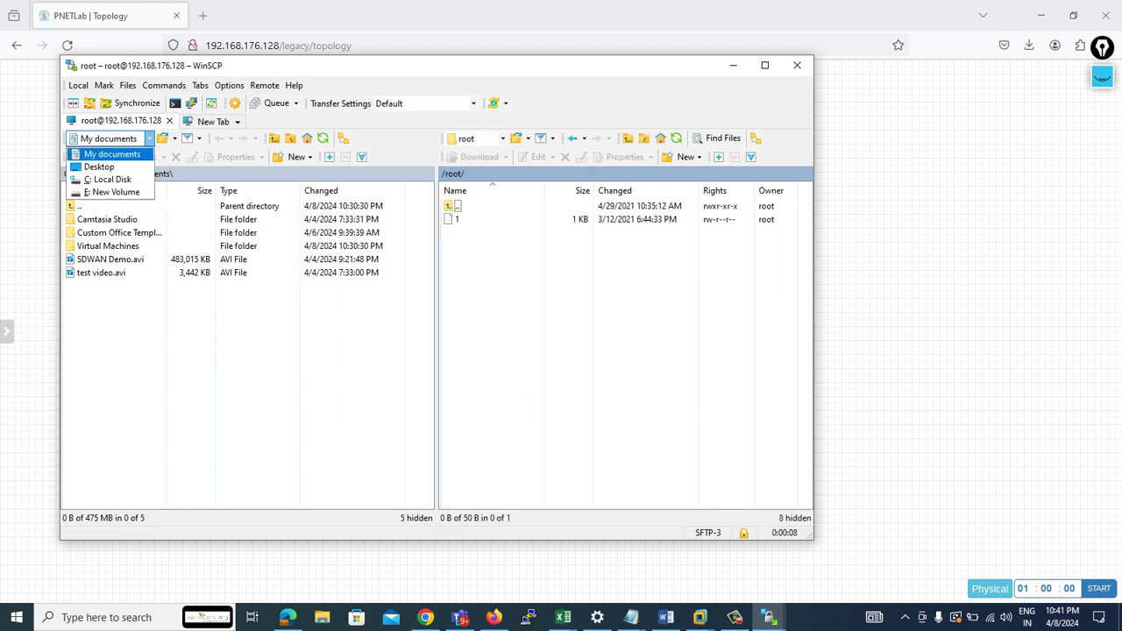
{"action": "key", "text": "Down"}
{"action": "key", "text": "Down"}
{"action": "key", "text": "Down"}
{"action": "key", "text": "Escape"}
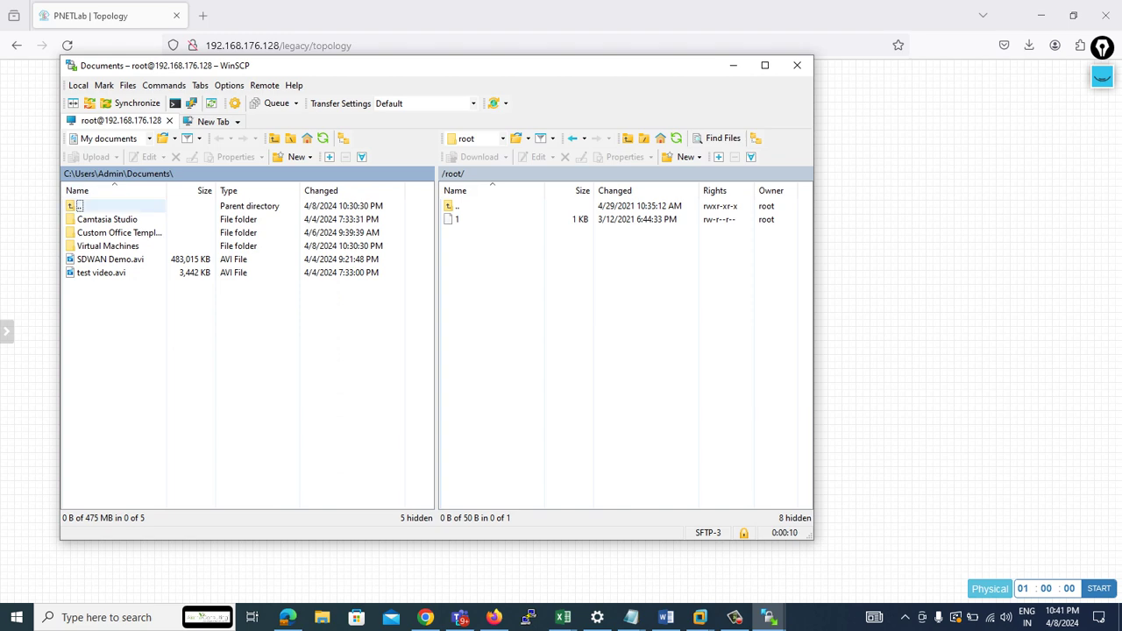
{"action": "key", "text": "BackSpace"}
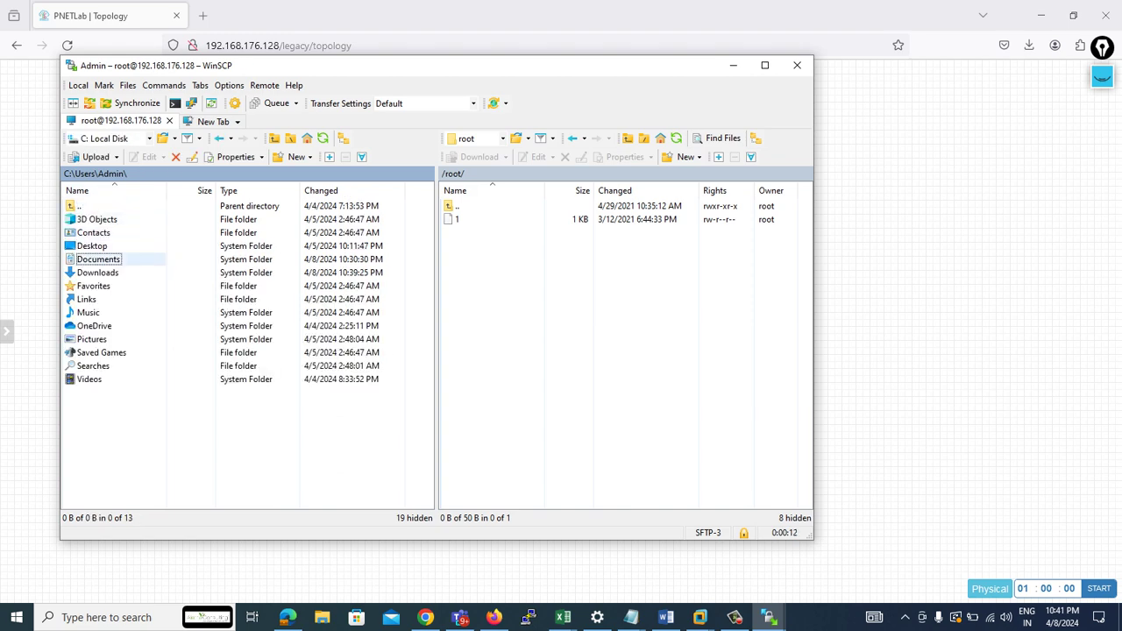
{"action": "key", "text": "Down"}
{"action": "key", "text": "Return"}
{"action": "key", "text": "Down"}
{"action": "key", "text": "Down"}
{"action": "key", "text": "Down"}
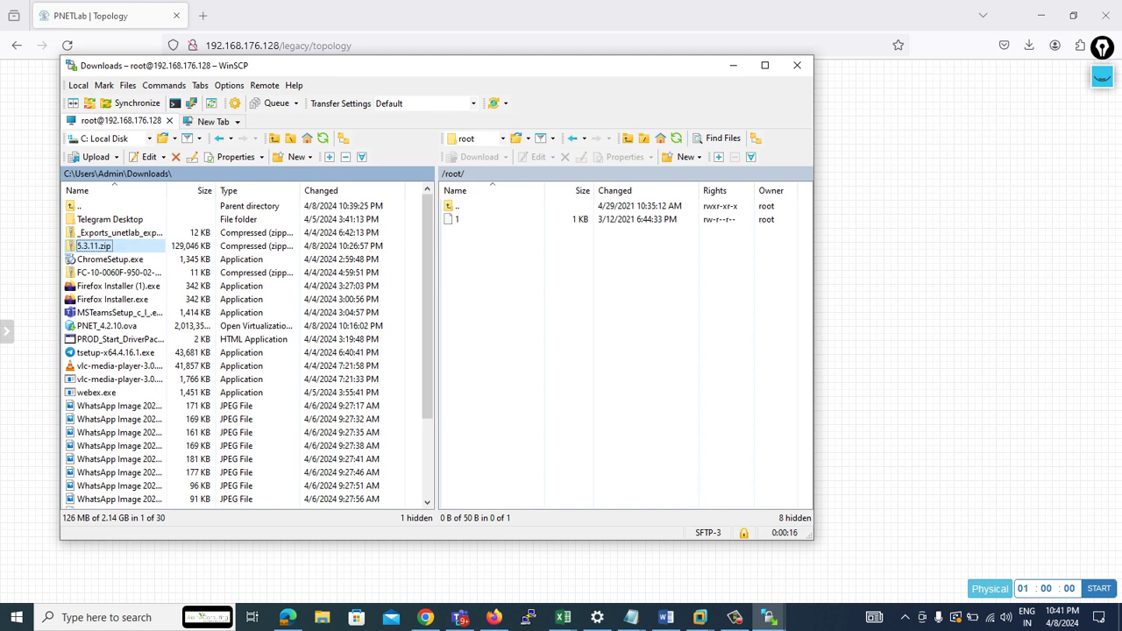
- Upload 5.3.11.zip into the server's /root/ folder, then launch PuTTY for the server
{"action": "key", "text": "F5"}
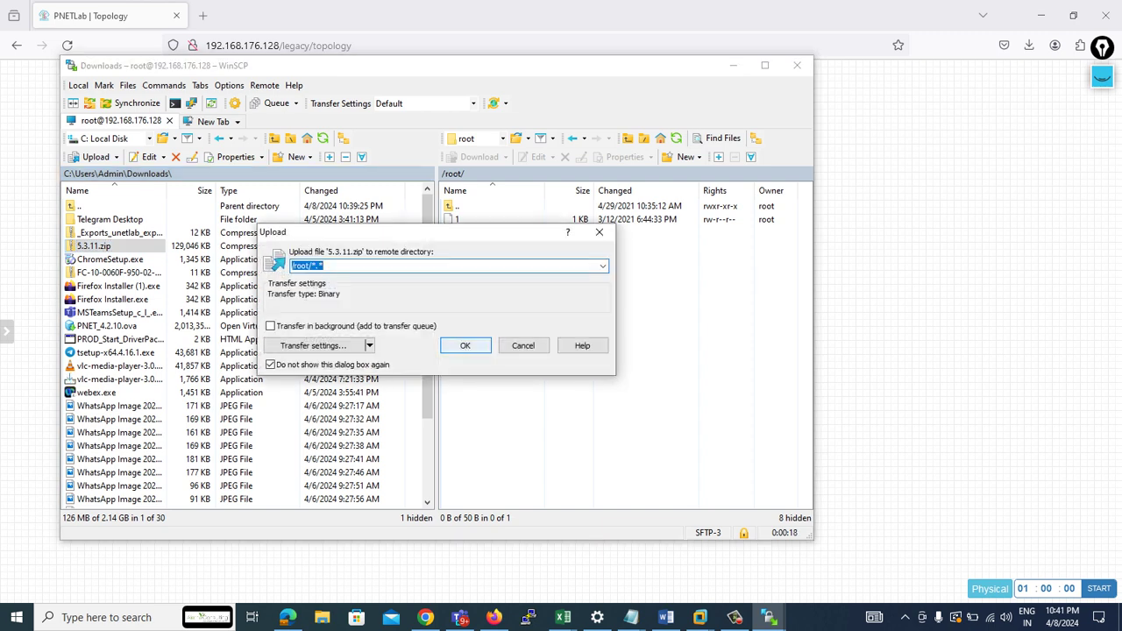
{"action": "key", "text": "Return"}
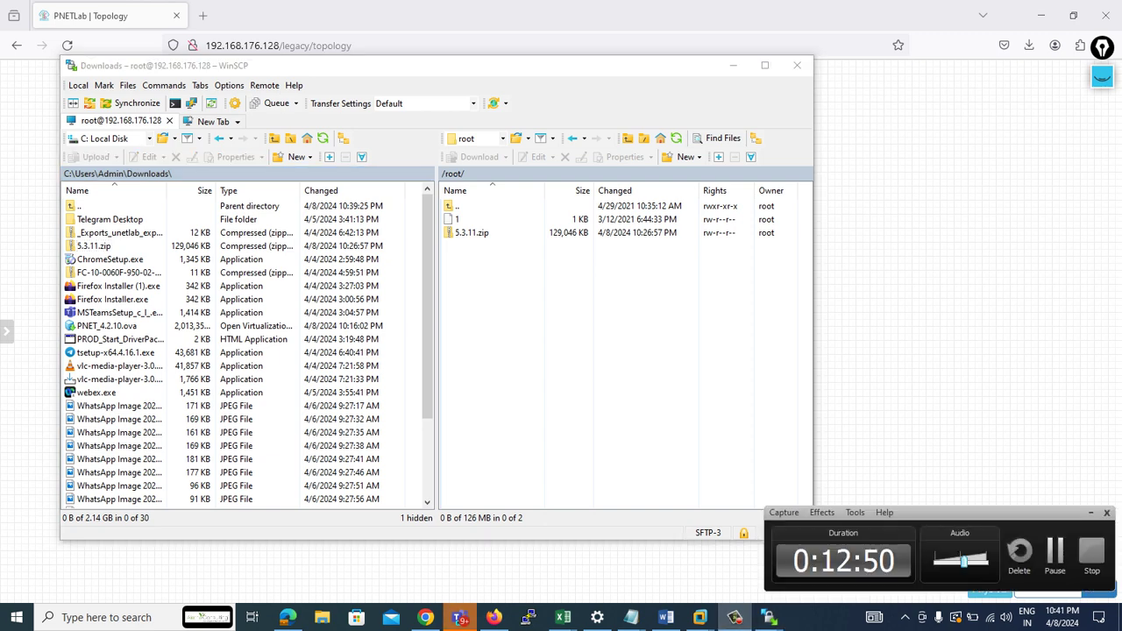
{"action": "left_click", "coordinate": [471, 233]}
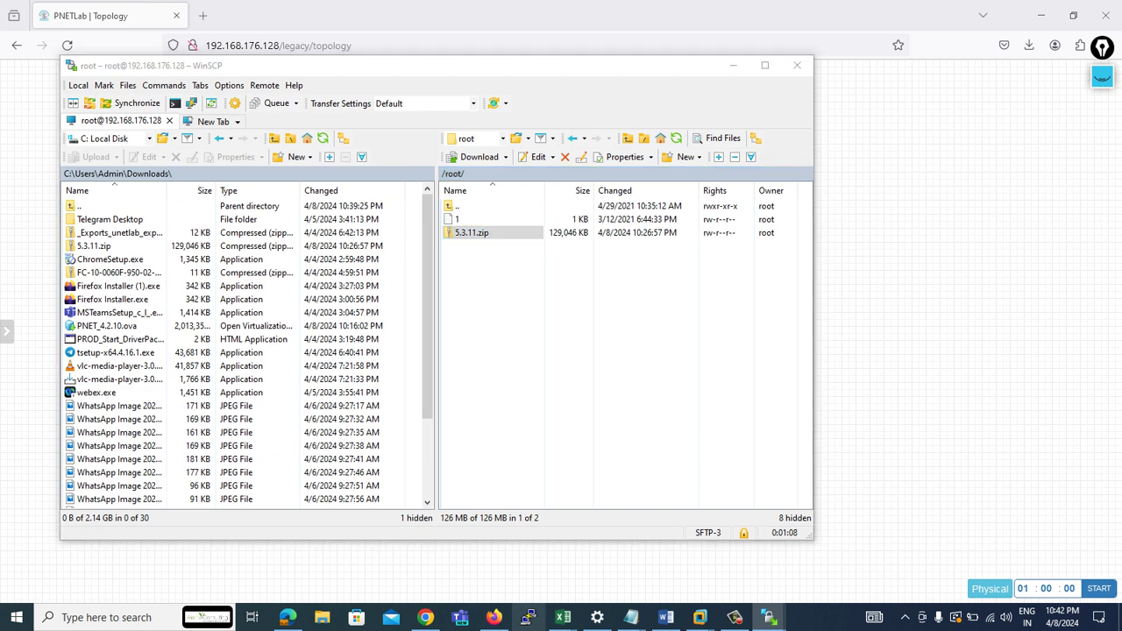
{"action": "left_click", "coordinate": [528, 617]}
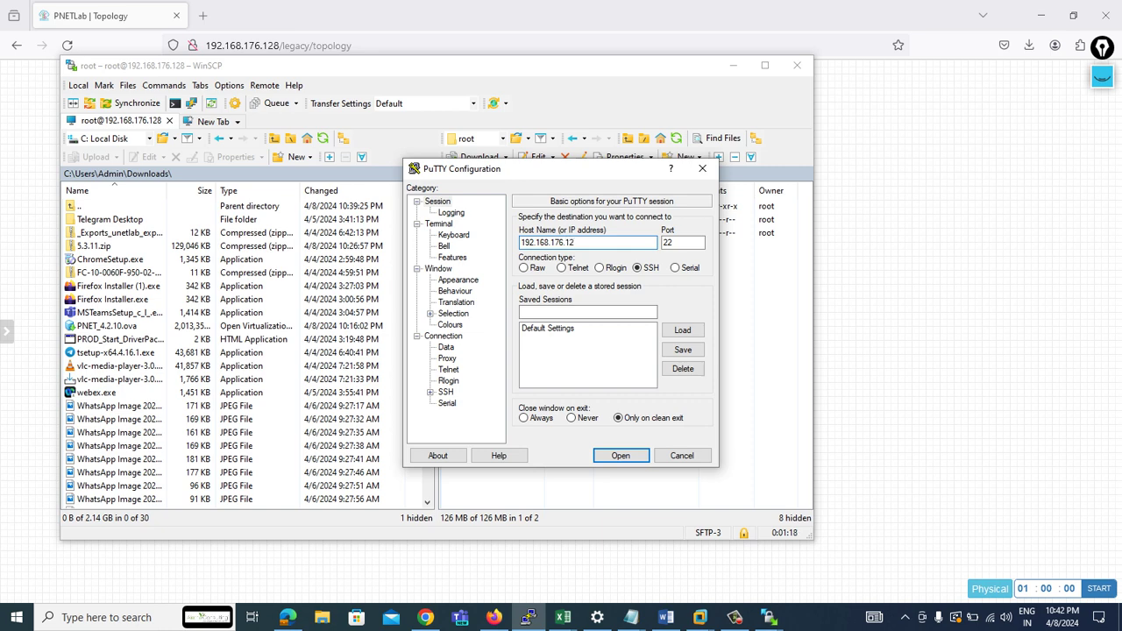
- Open a PuTTY SSH session, log in as root with the password, and bring Chrome's releases page forward
{"action": "key", "text": "Return"}
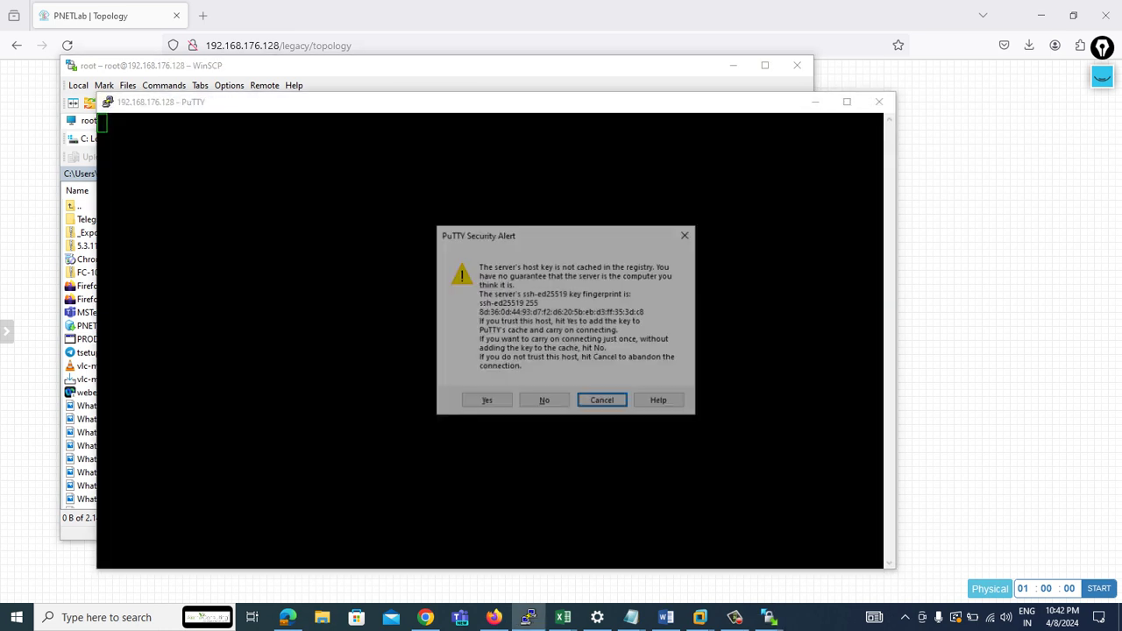
{"action": "left_click", "coordinate": [485, 401]}
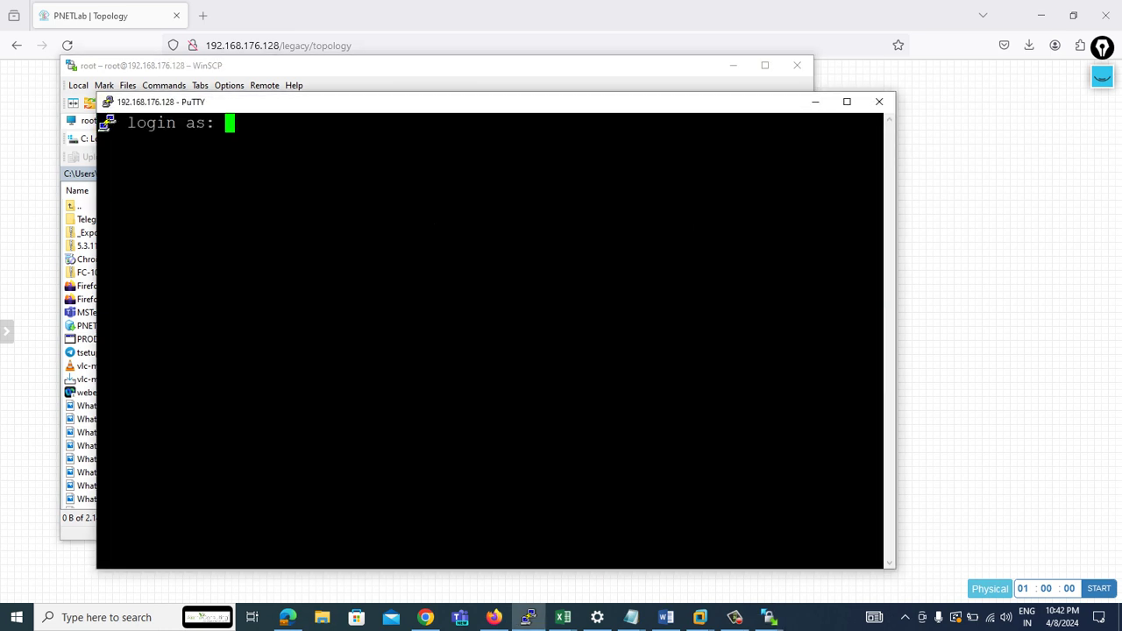
{"action": "type", "text": "root"}
{"action": "key", "text": "Return"}
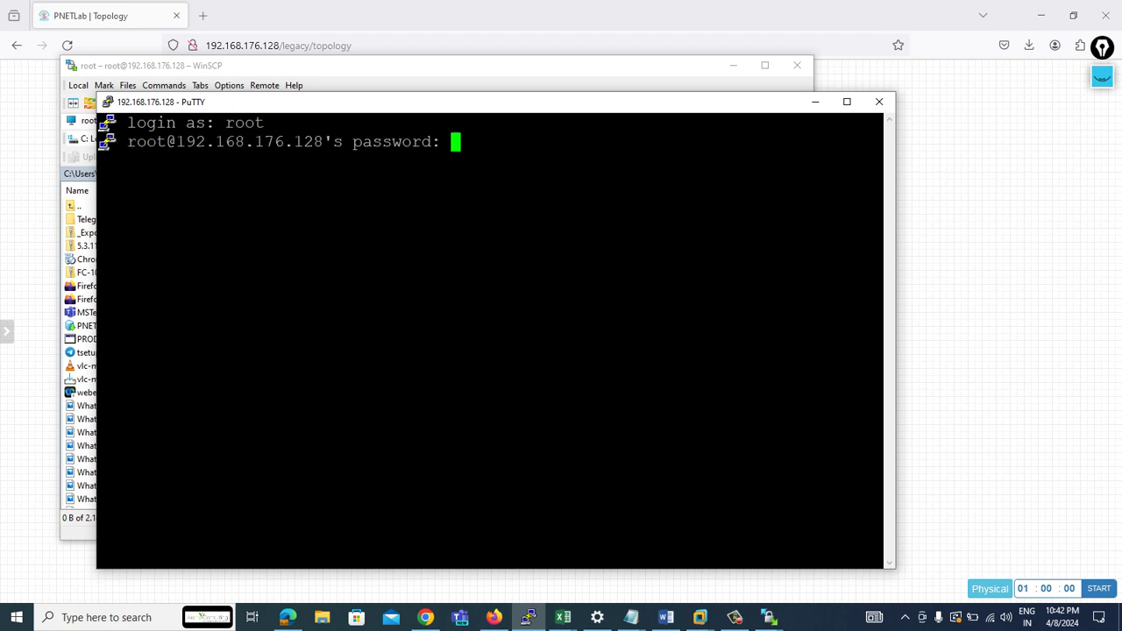
{"action": "key", "text": "Return"}
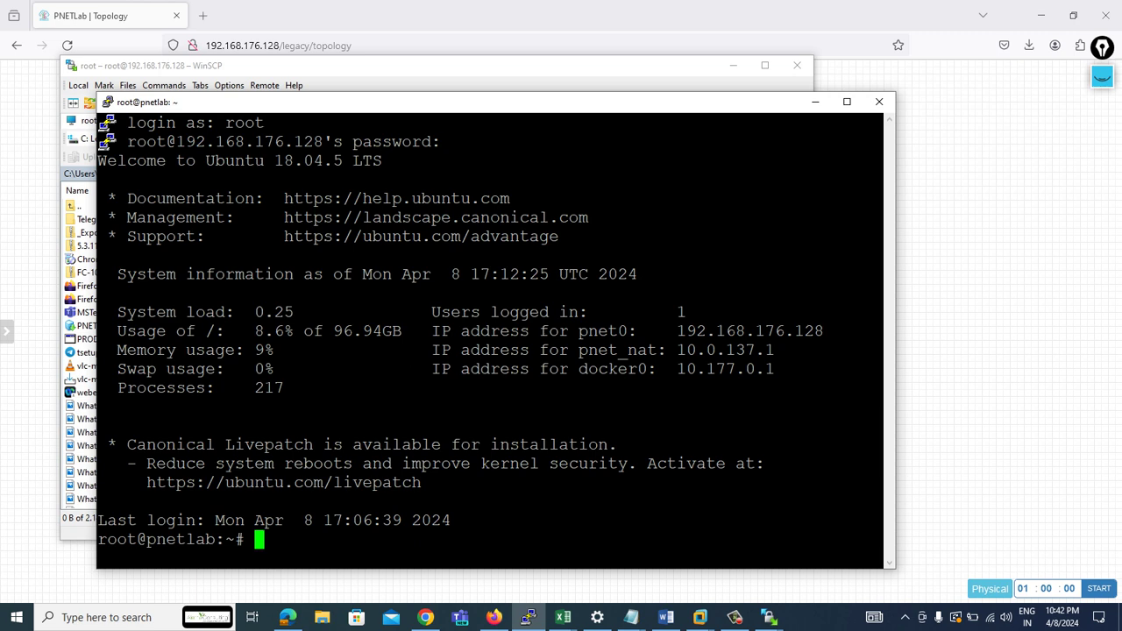
{"action": "key", "text": "Return"}
{"action": "key", "text": "Return"}
{"action": "key", "text": "Return"}
{"action": "key", "text": "alt+Tab"}
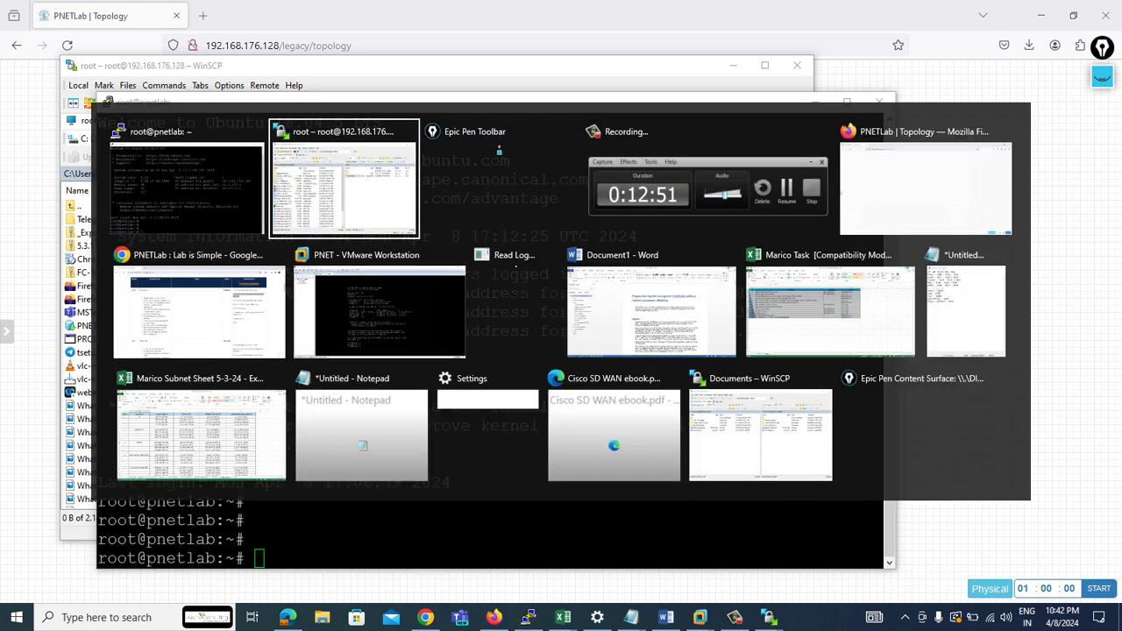
{"action": "key", "text": "alt+Tab"}
{"action": "key", "text": "alt+Tab"}
{"action": "key", "text": "alt+Tab"}
{"action": "key", "text": "alt+Tab"}
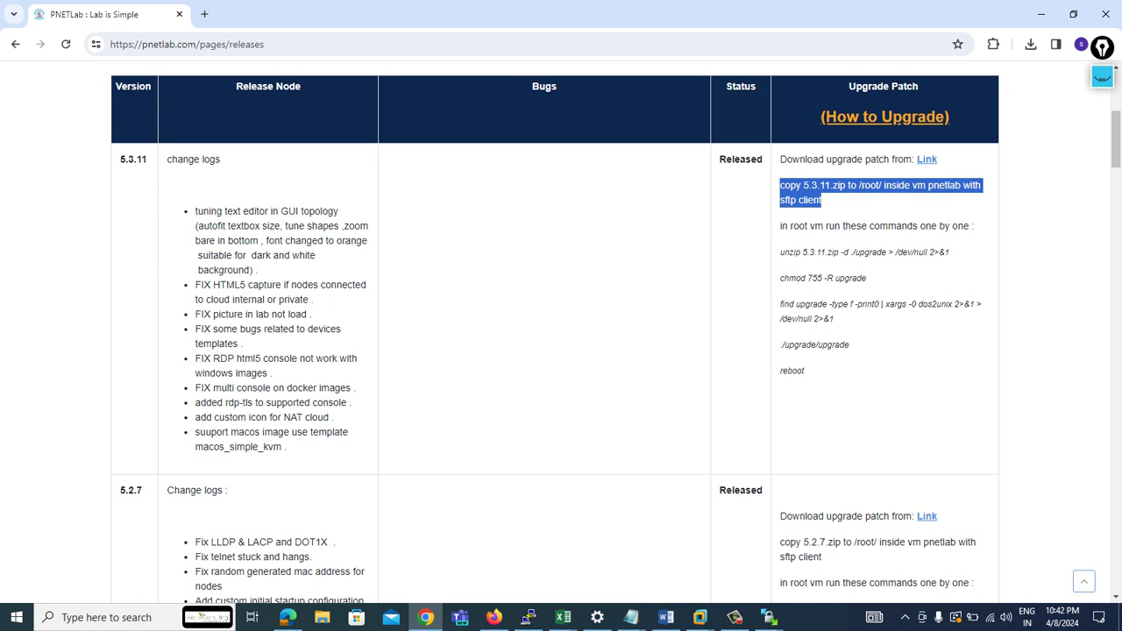
- Copy the 5.3.11 unzip command from the release notes and run it at the root prompt
{"action": "left_click_drag", "start_coordinate": [780, 252], "coordinate": [933, 605]}
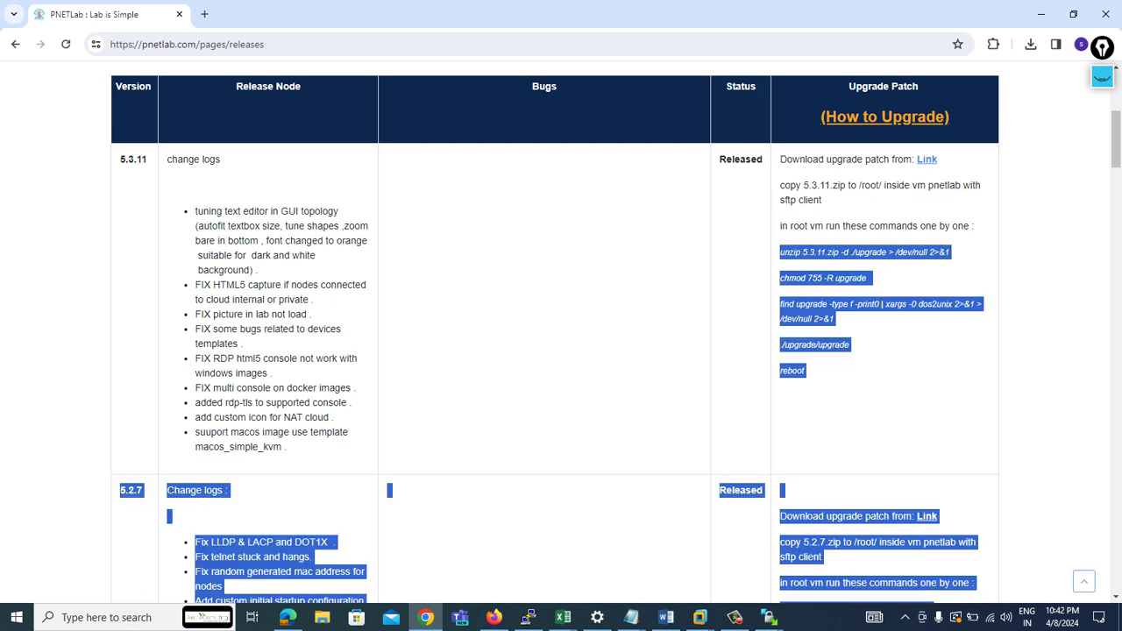
{"action": "left_click_drag", "start_coordinate": [950, 252], "coordinate": [688, 252]}
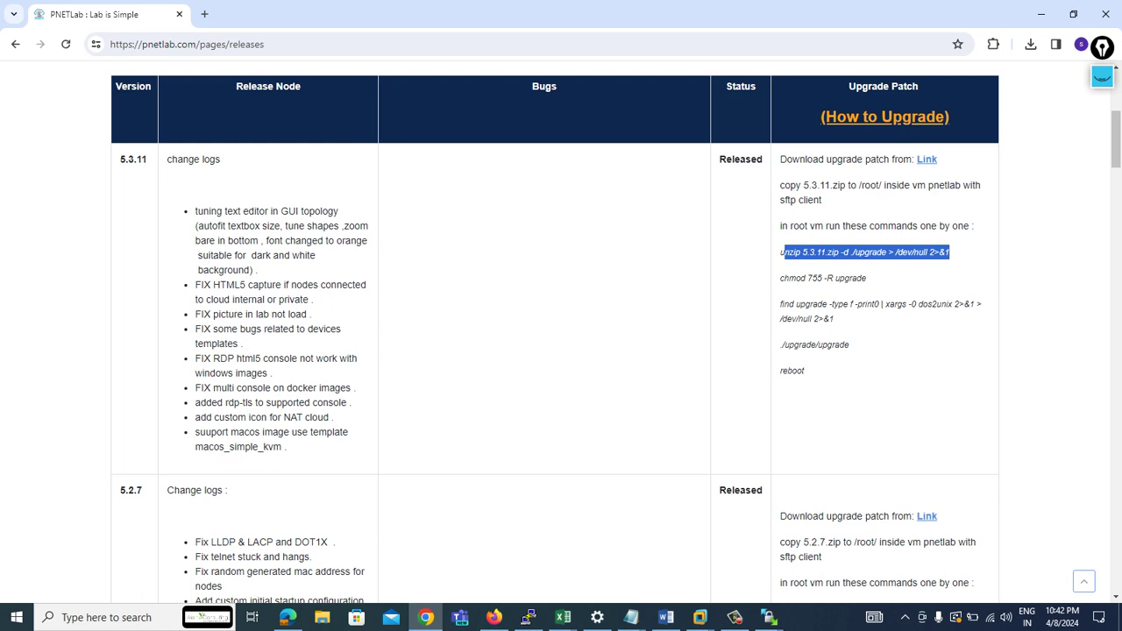
{"action": "left_click_drag", "start_coordinate": [952, 252], "coordinate": [780, 253]}
{"action": "key", "text": "ctrl+c"}
{"action": "key", "text": "alt+Tab"}
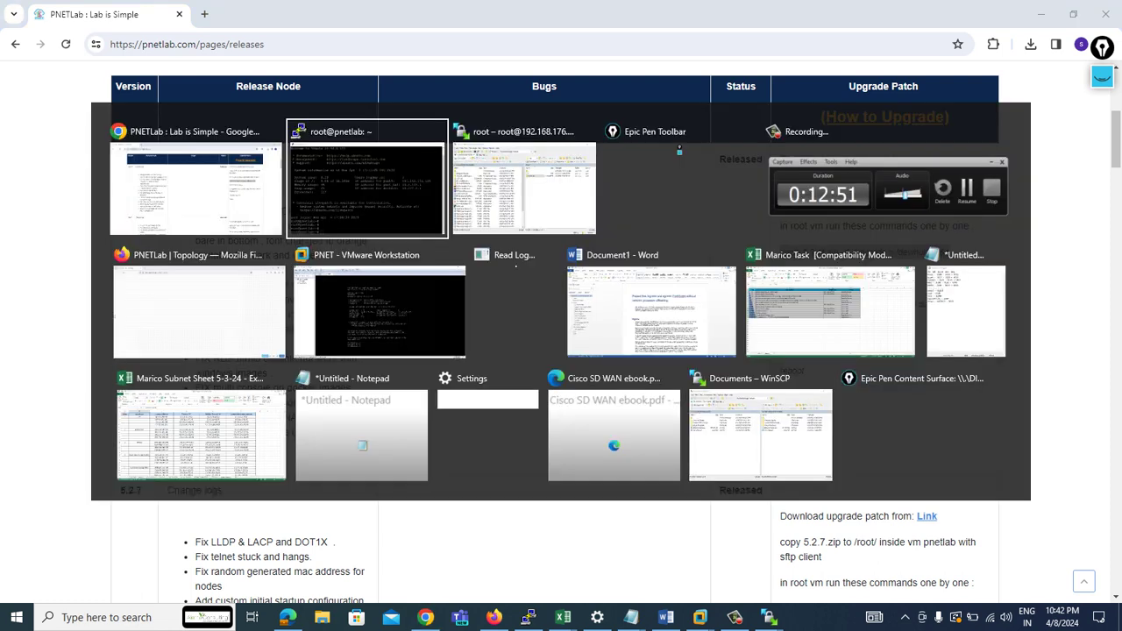
{"action": "key", "text": "shift+Insert"}
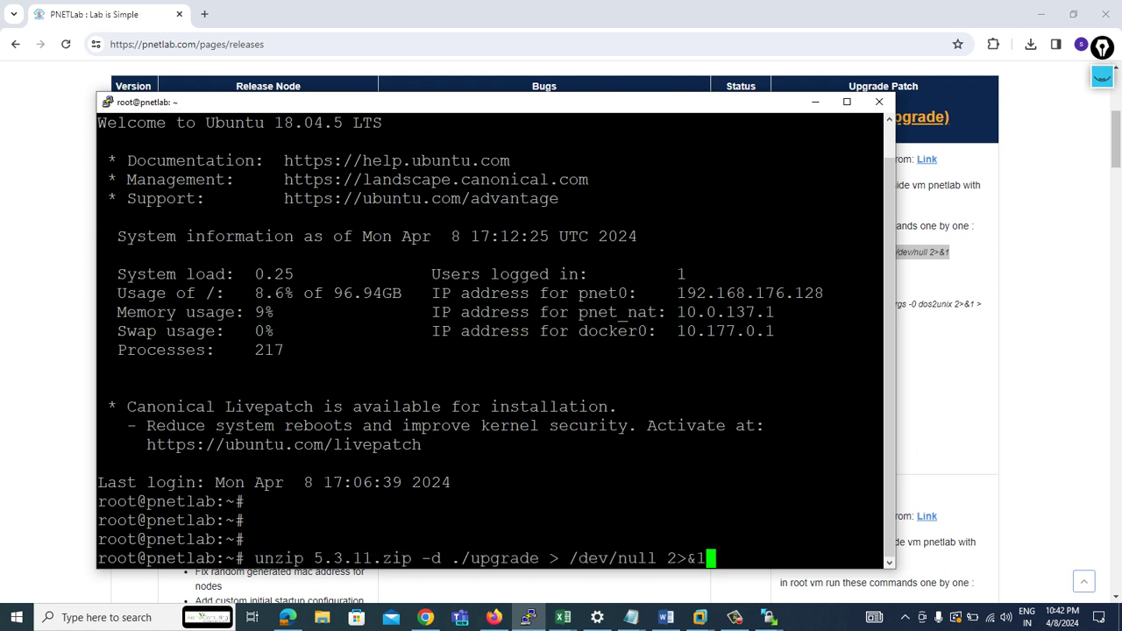
{"action": "key", "text": "Return"}
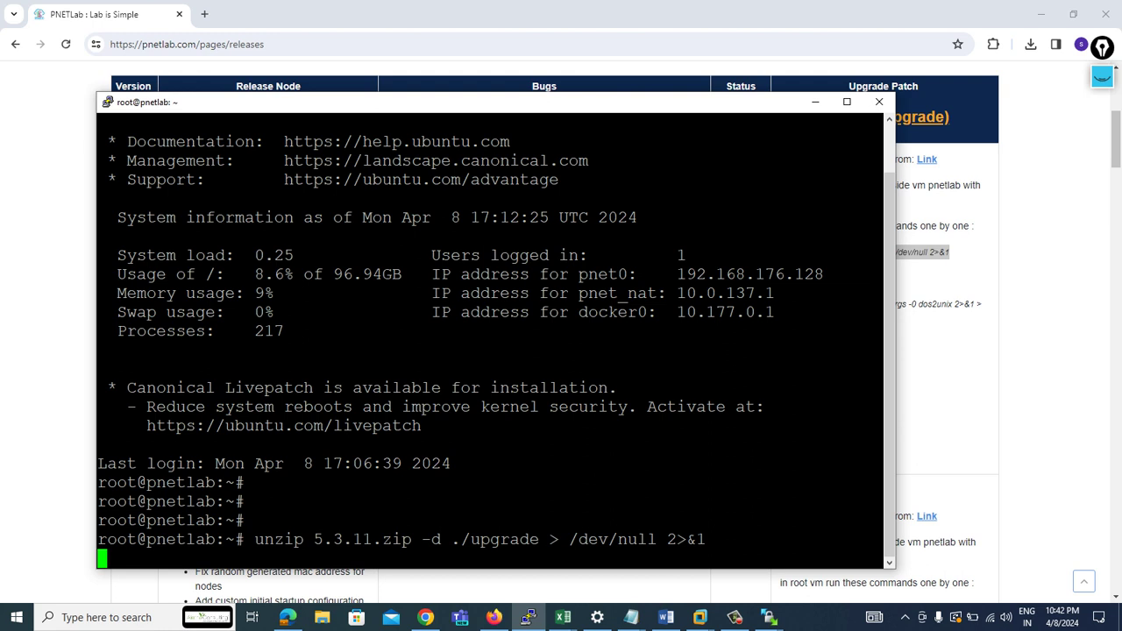
- Run the 'chmod 755 -R' upgrade command from the release notes in the terminal
{"action": "key", "text": "alt+Tab"}
{"action": "left_click_drag", "start_coordinate": [871, 278], "coordinate": [779, 277]}
{"action": "key", "text": "ctrl+c"}
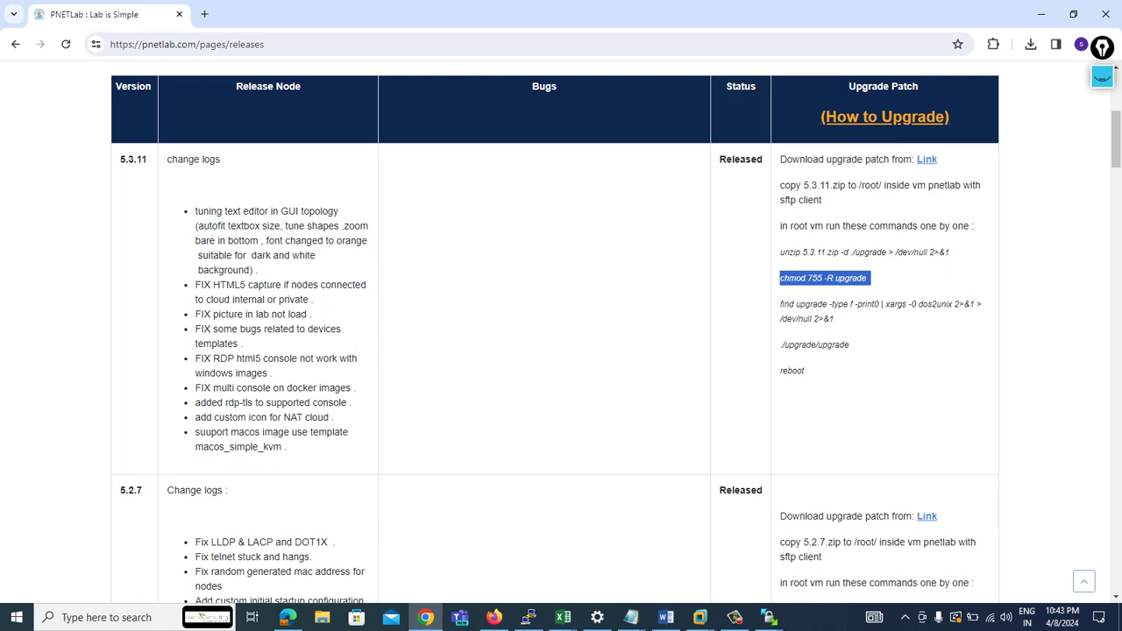
{"action": "key", "text": "alt+Tab"}
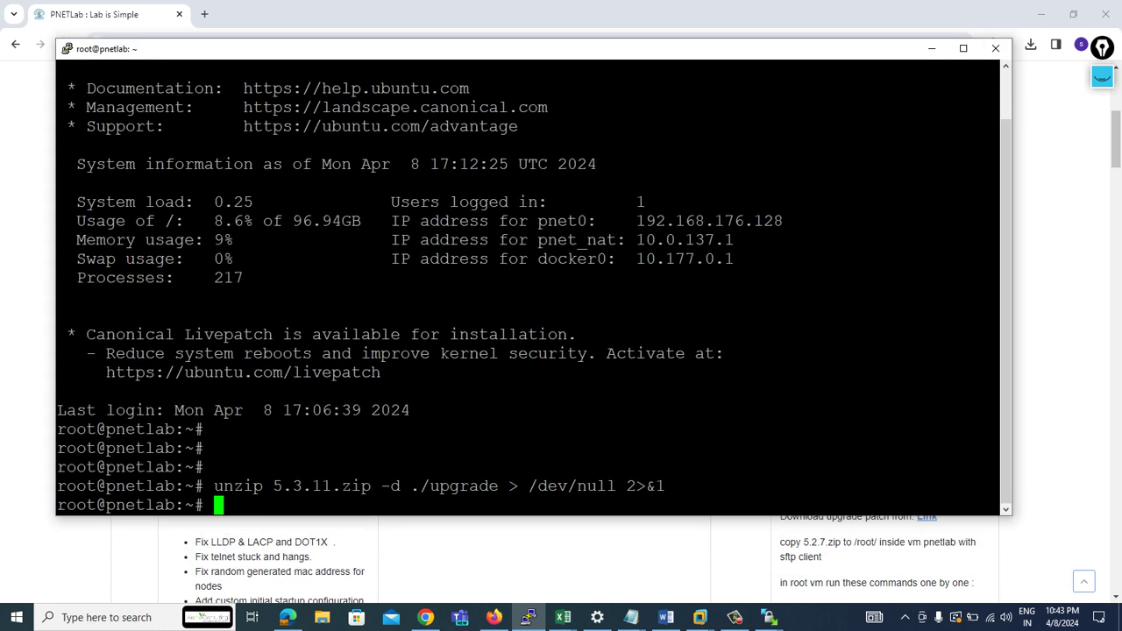
{"action": "key", "text": "shift+Insert"}
{"action": "key", "text": "Return"}
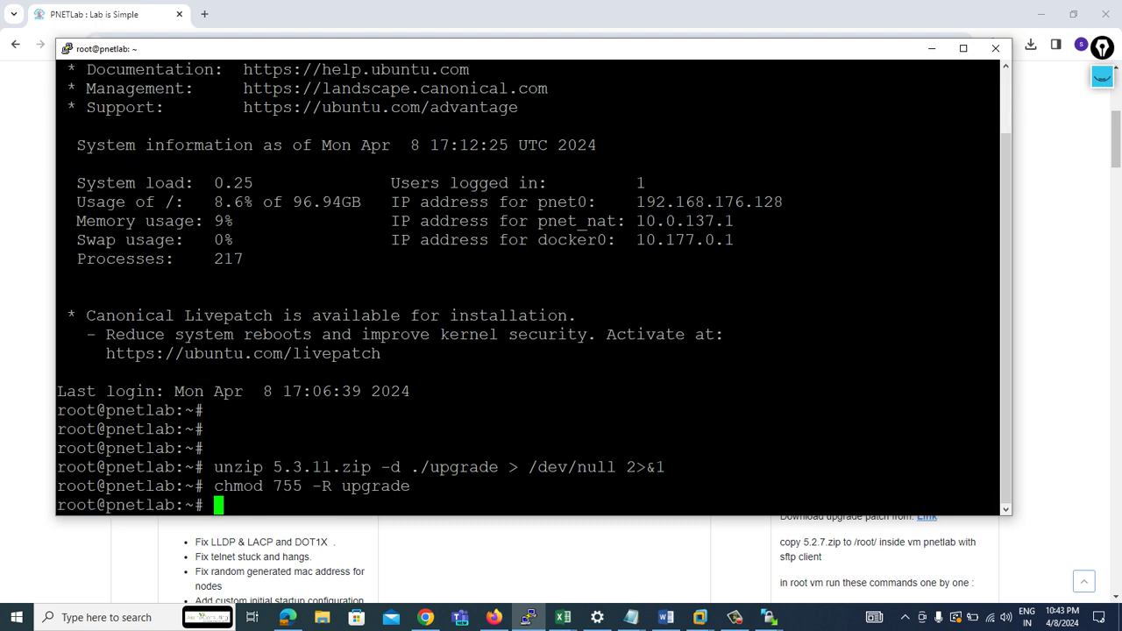
- Run the find and dos2unix command from the release notes in the terminal
{"action": "key", "text": "alt+Tab"}
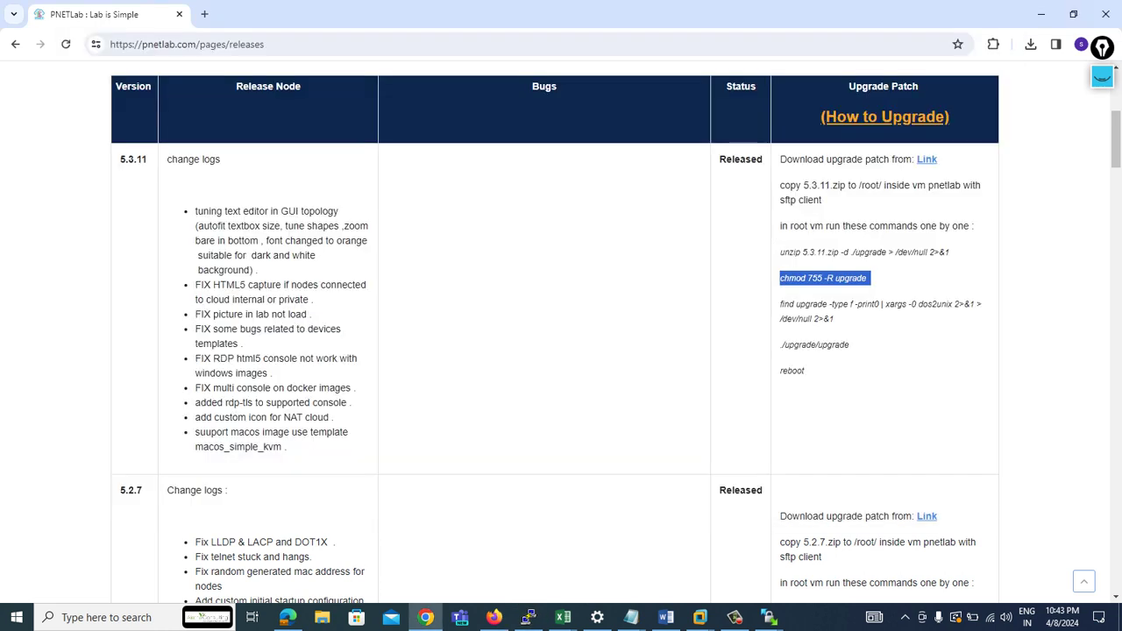
{"action": "left_click_drag", "start_coordinate": [780, 304], "coordinate": [833, 319]}
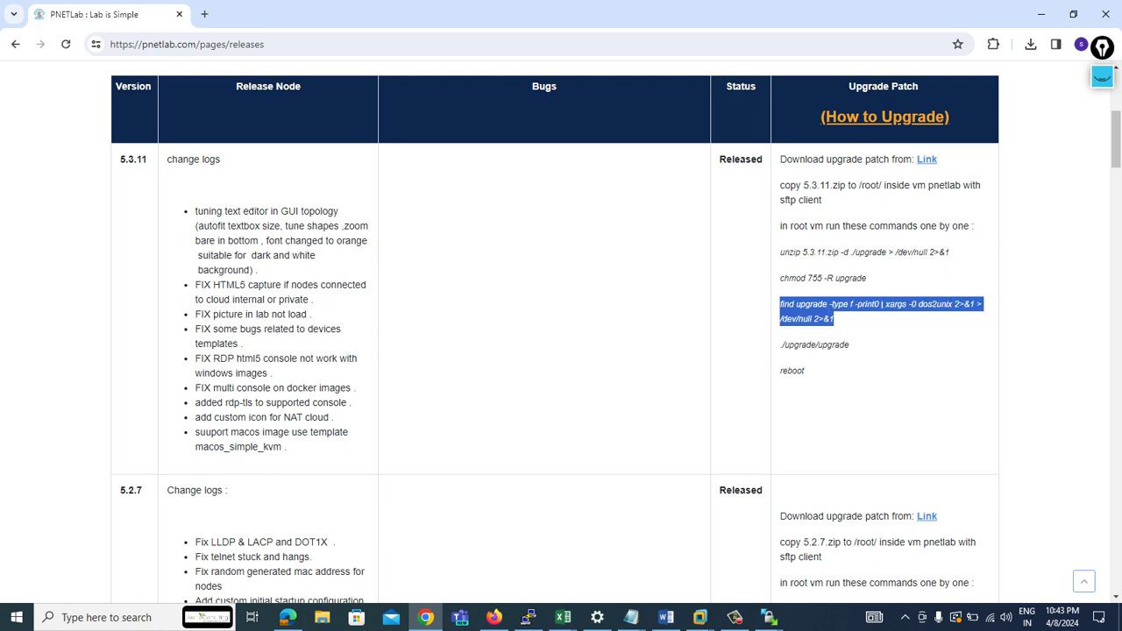
{"action": "key", "text": "ctrl+c"}
{"action": "key", "text": "alt+Tab"}
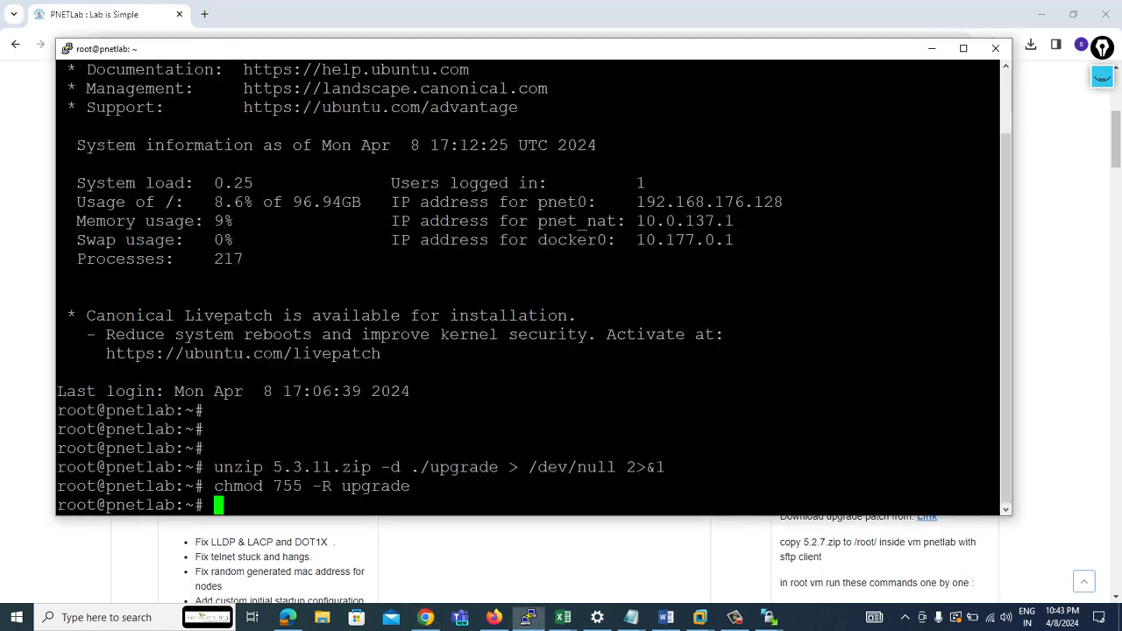
{"action": "key", "text": "shift+Insert"}
{"action": "key", "text": "Return"}
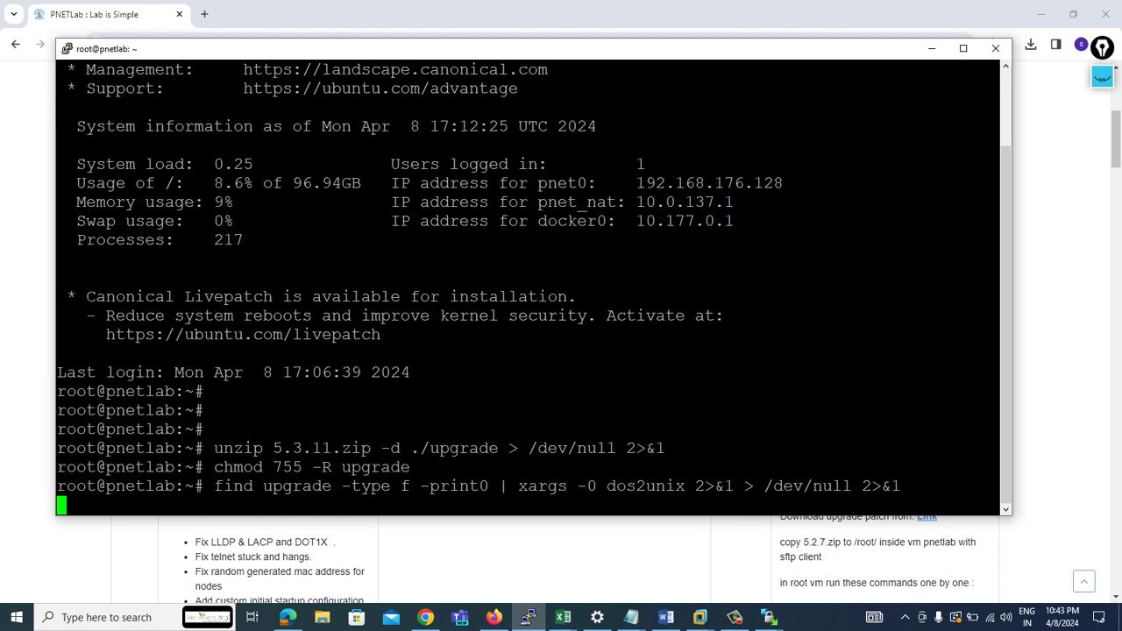
- Run the './upgrade/upgrade' script from the release notes in the terminal
{"action": "key", "text": "alt+Tab"}
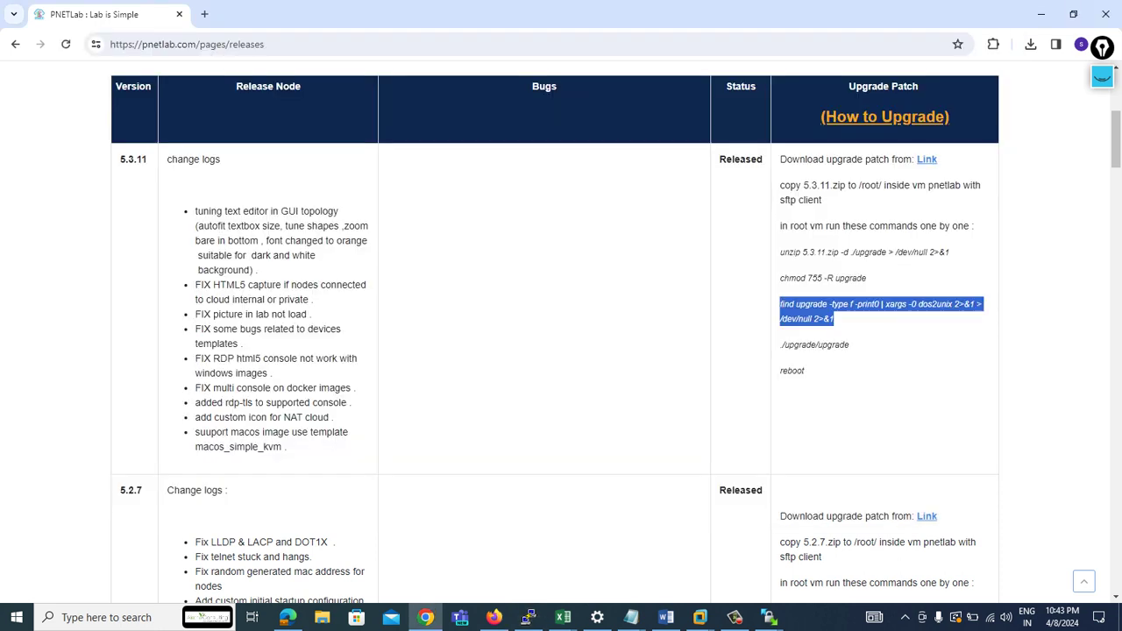
{"action": "left_click_drag", "start_coordinate": [849, 344], "coordinate": [779, 345]}
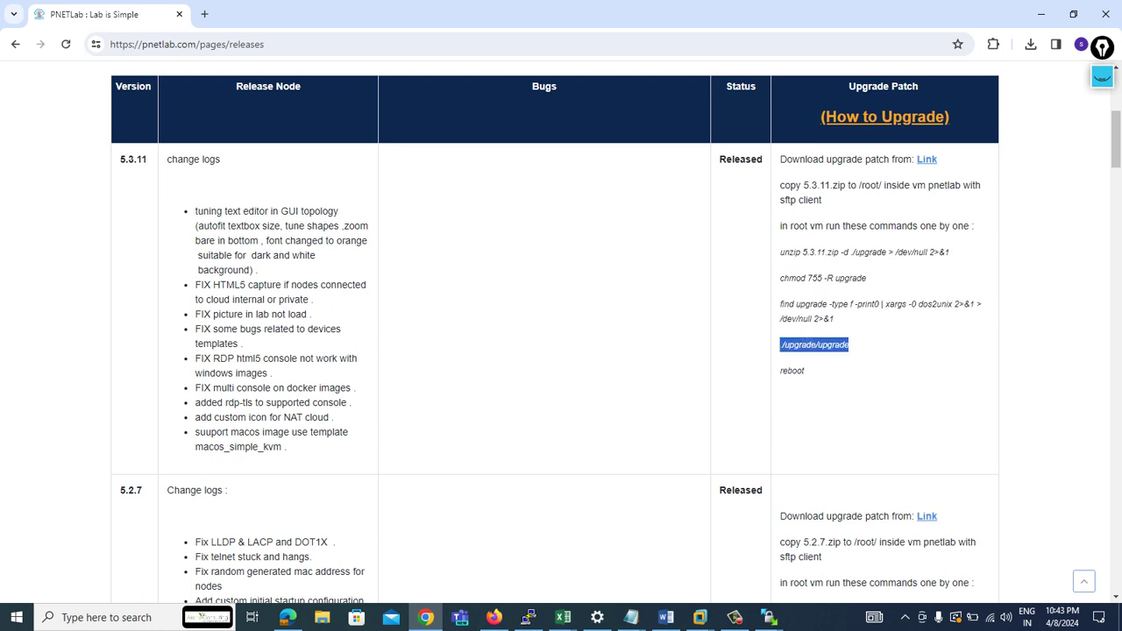
{"action": "key", "text": "alt+Tab"}
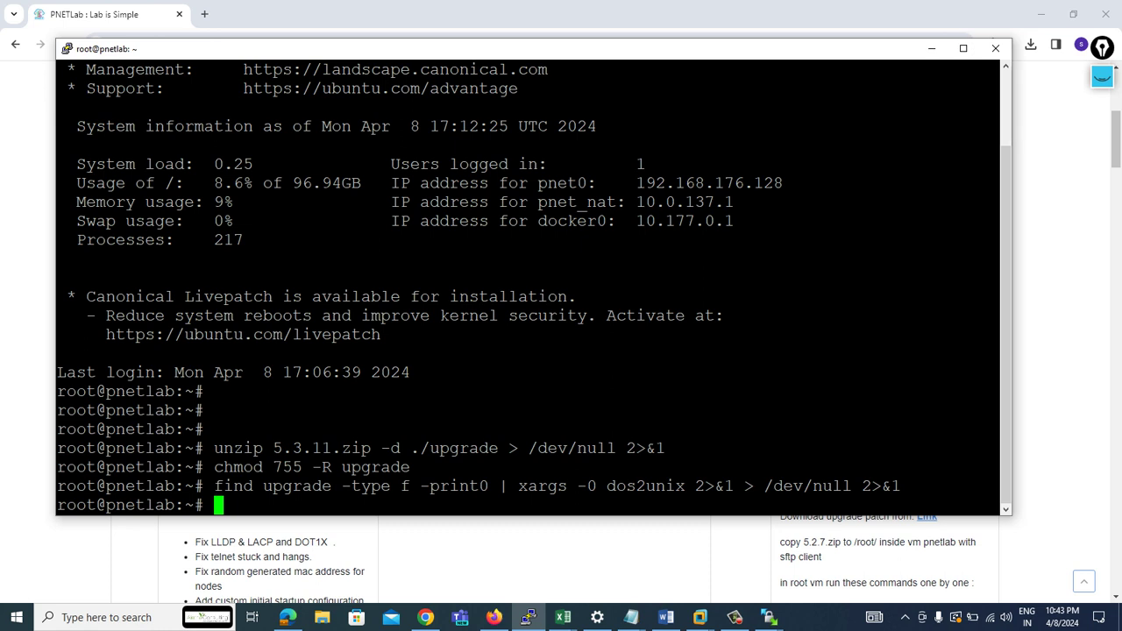
{"action": "key", "text": "shift+Insert"}
{"action": "key", "text": "Return"}
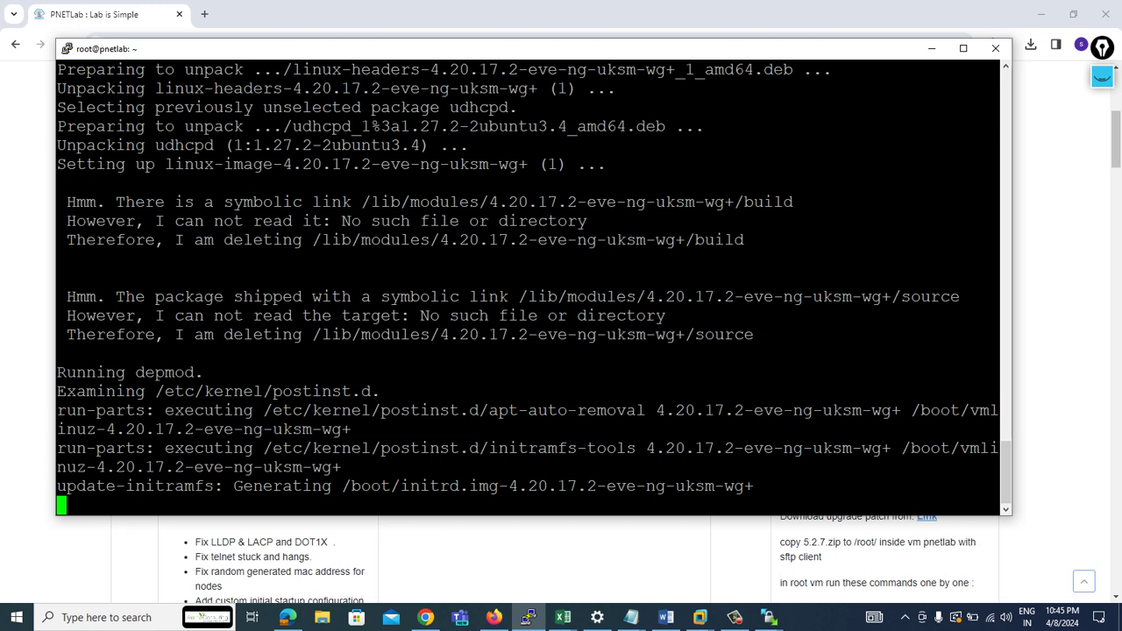
- Let the upgrade finish and confirm the 'Upgraded successfully to 5.3.11' message
{"action": "left_click_drag", "start_coordinate": [990, 504], "coordinate": [57, 126]}
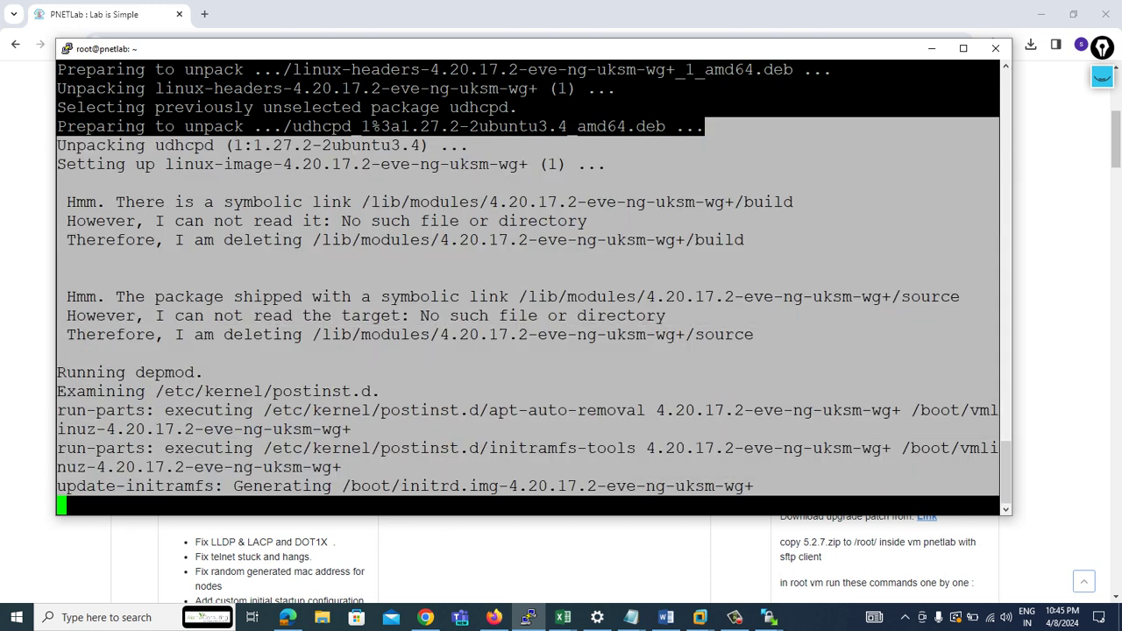
{"action": "left_click", "coordinate": [58, 126]}
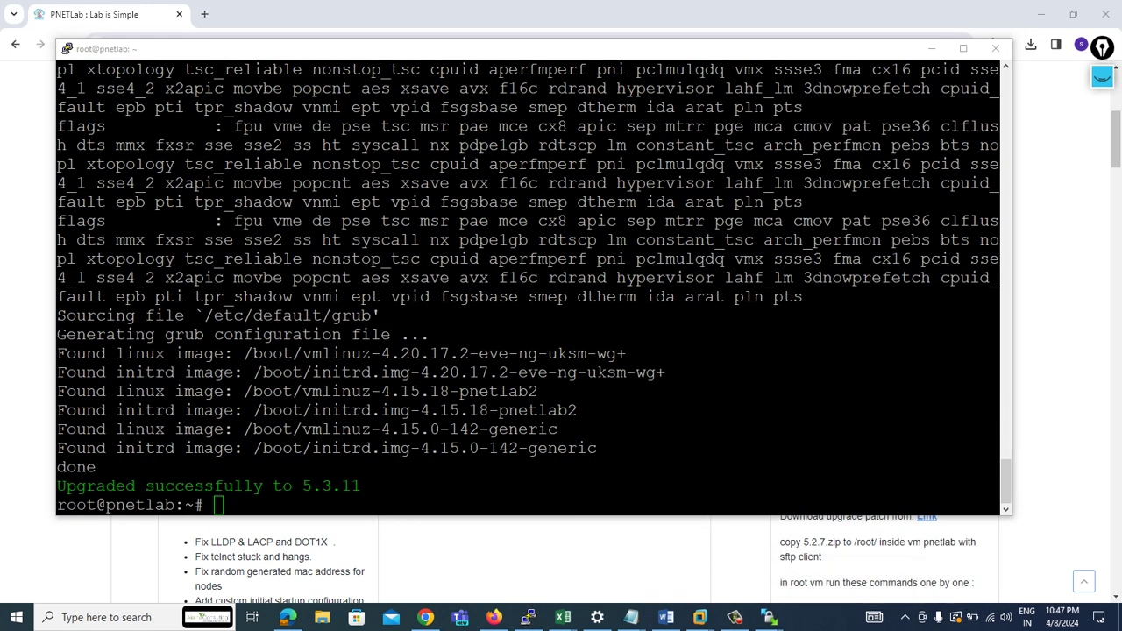
{"action": "left_click_drag", "start_coordinate": [360, 486], "coordinate": [66, 486]}
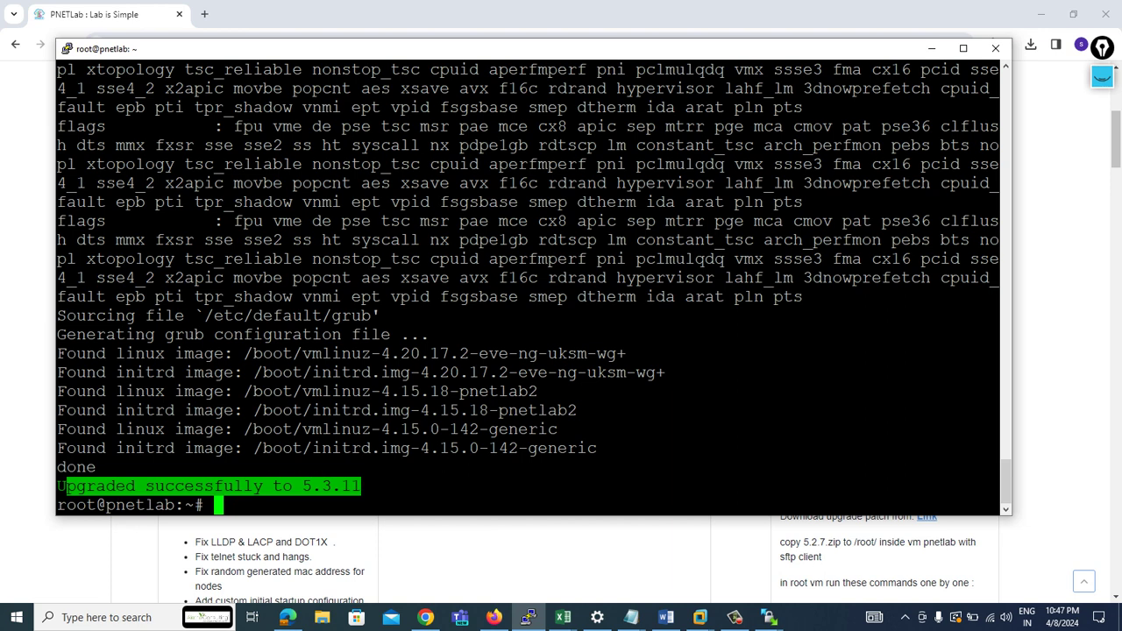
{"action": "key", "text": "alt+Tab"}
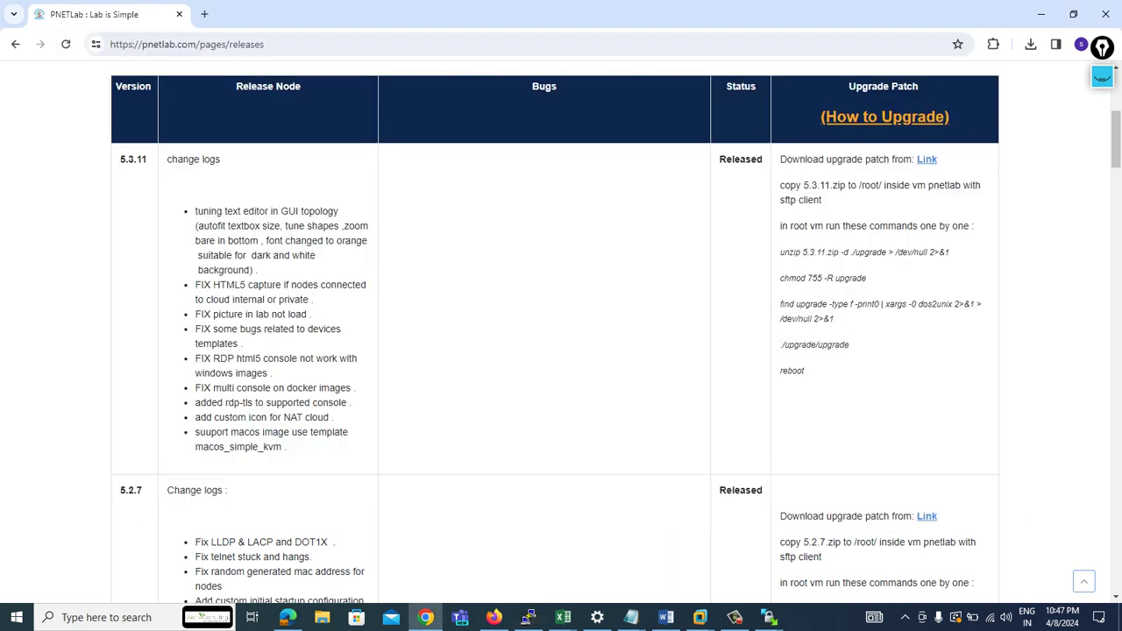
- Reload the topology and open the new-node form, which offers only Docker.io and VPCS templates
{"action": "key", "text": "alt+Tab"}
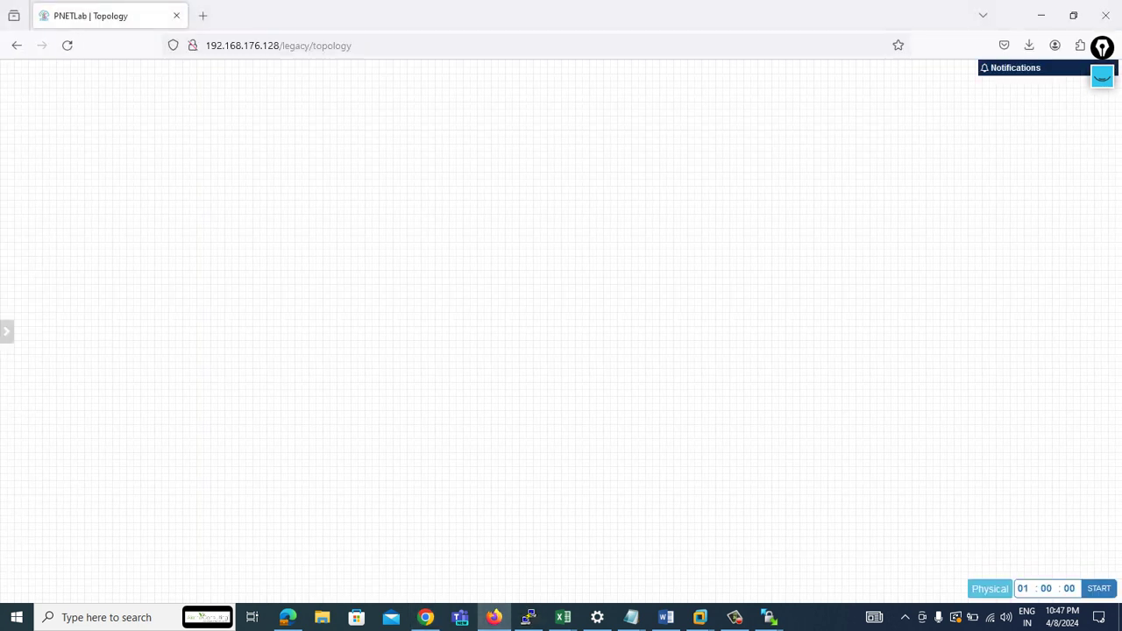
{"action": "left_click", "coordinate": [66, 45]}
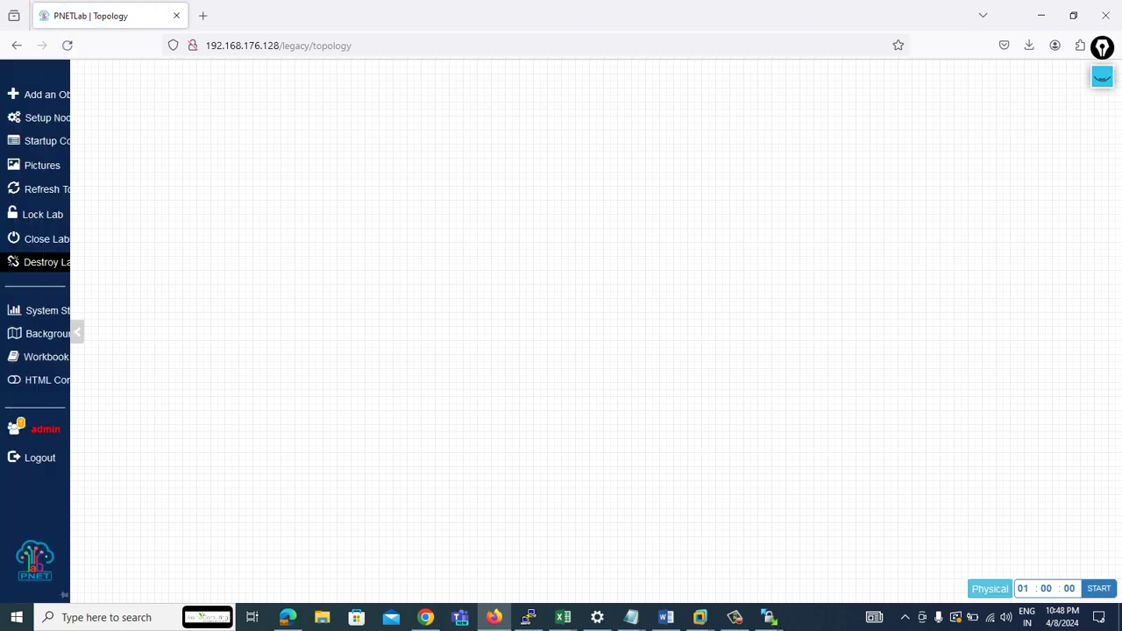
{"action": "right_click", "coordinate": [240, 209]}
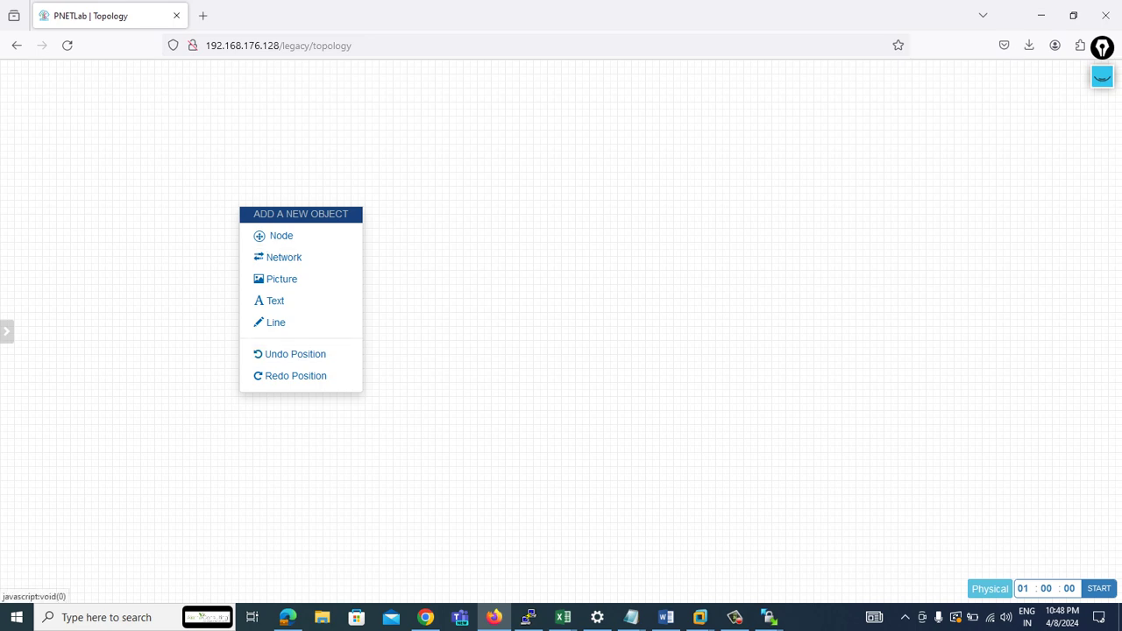
{"action": "left_click", "coordinate": [281, 235]}
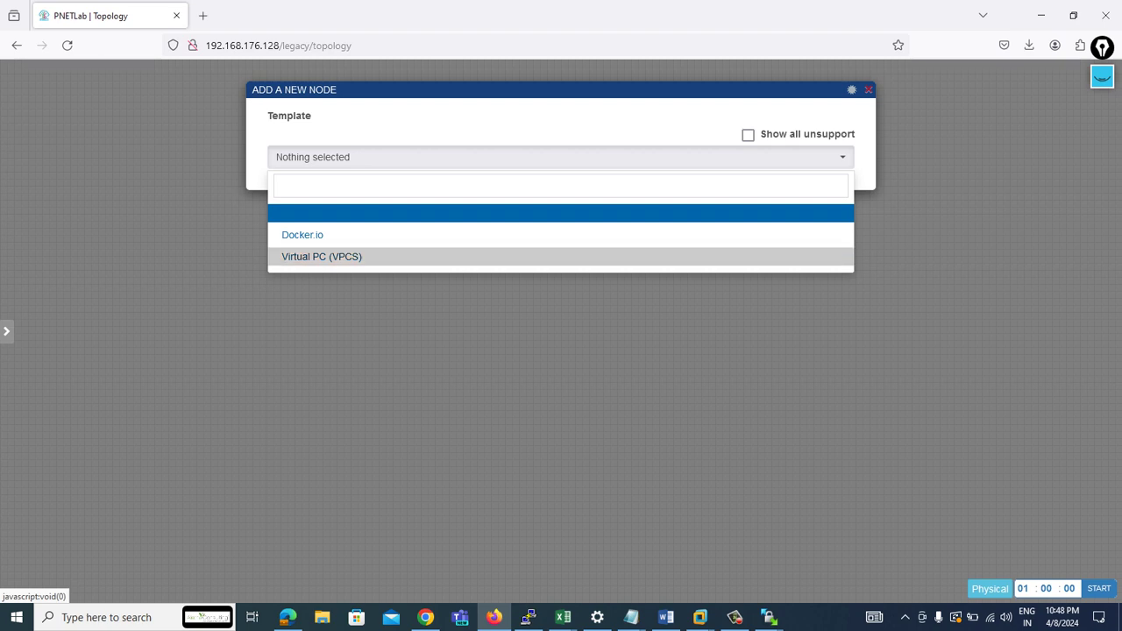
{"action": "mouse_move", "coordinate": [6, 332]}
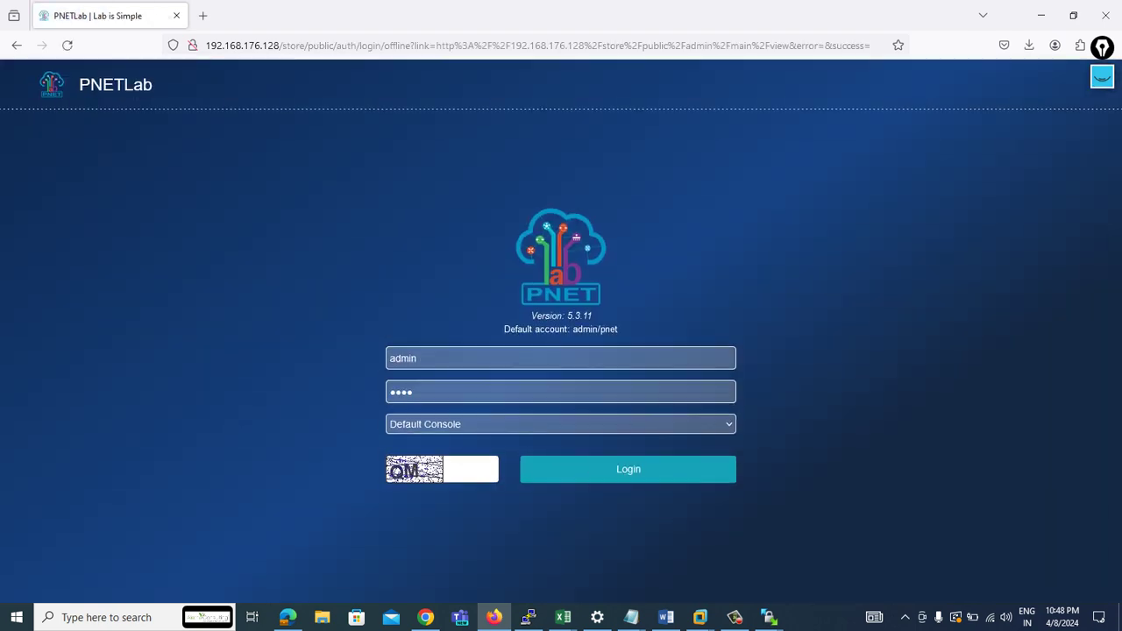
- Enter the captcha and log back into PNETLab 5.3.11
{"action": "left_click", "coordinate": [470, 469]}
{"action": "type", "text": "q"}
{"action": "key", "text": "BackSpace"}
{"action": "type", "text": "QM"}
{"action": "key", "text": "Return"}
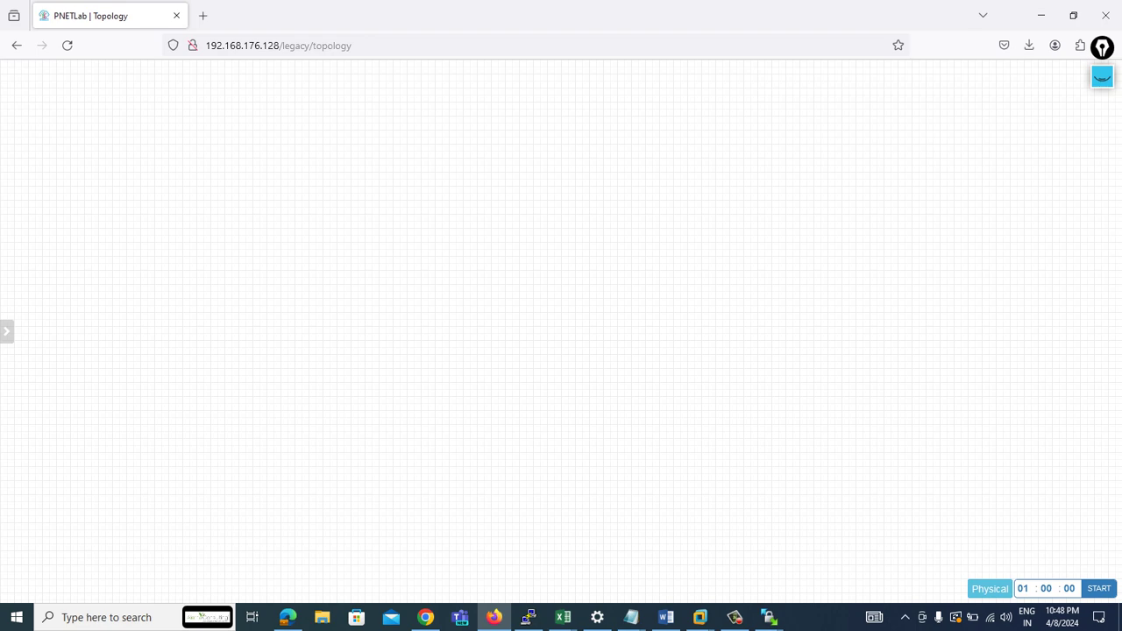
- Open and dismiss the new-node dialog on LAB1's canvas, then return to the root terminal
{"action": "right_click", "coordinate": [283, 219]}
{"action": "left_click", "coordinate": [325, 246]}
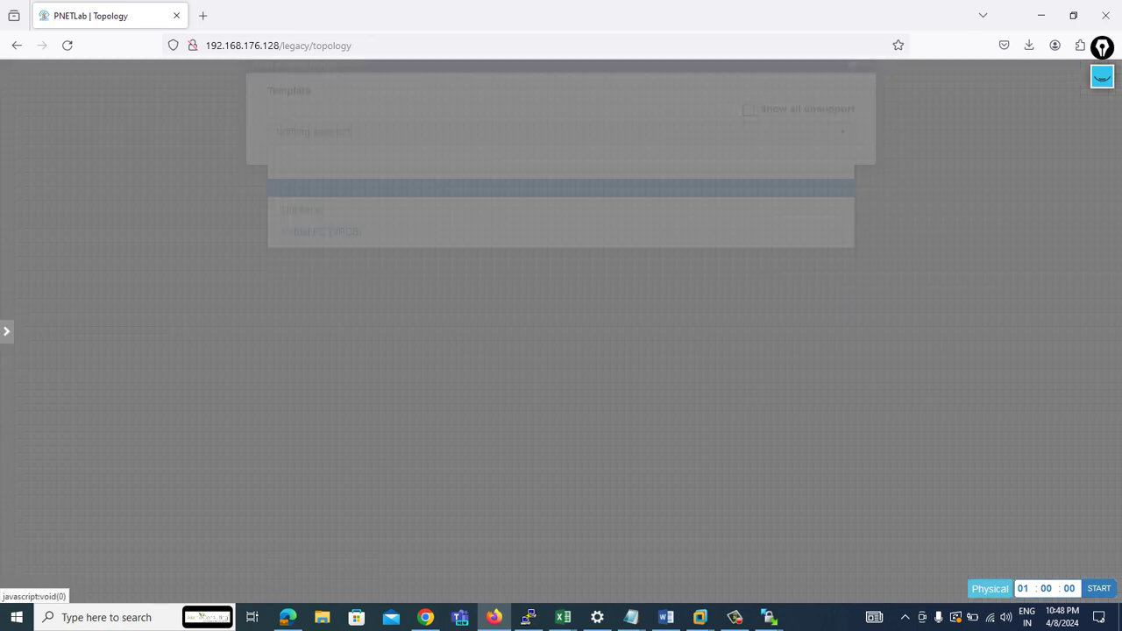
{"action": "key", "text": "Escape"}
{"action": "key", "text": "Escape"}
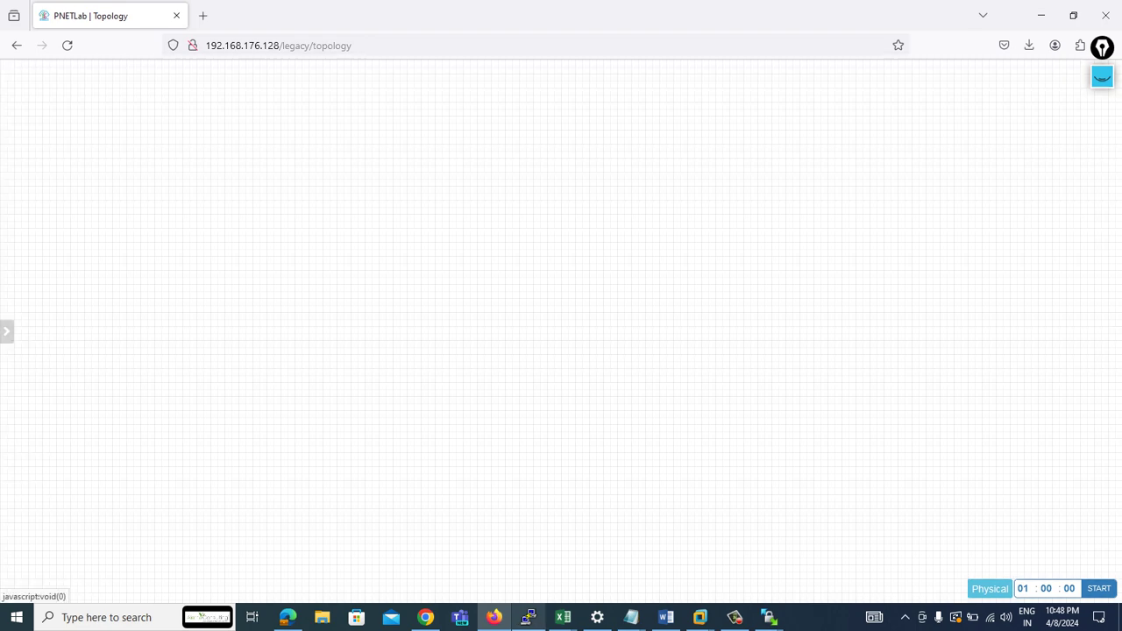
{"action": "left_click", "coordinate": [528, 617]}
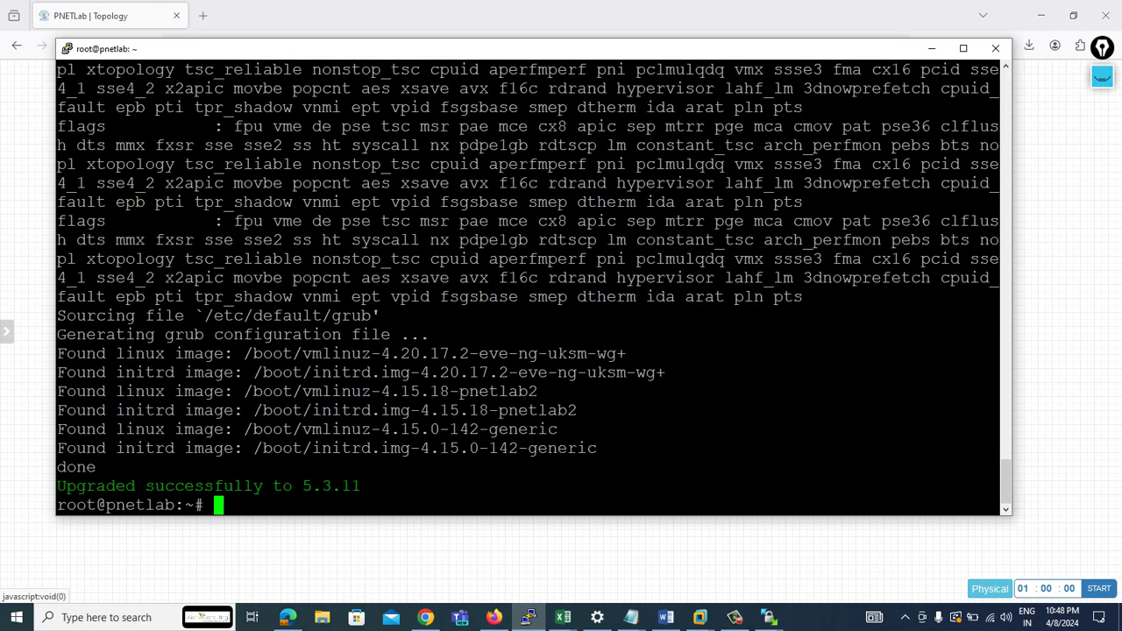
- Maximize PuTTY and run 'ishare2 search bin' to list the 19 available BIN images
{"action": "left_click_drag", "start_coordinate": [497, 70], "coordinate": [488, 50]}
{"action": "key", "text": "super+Up"}
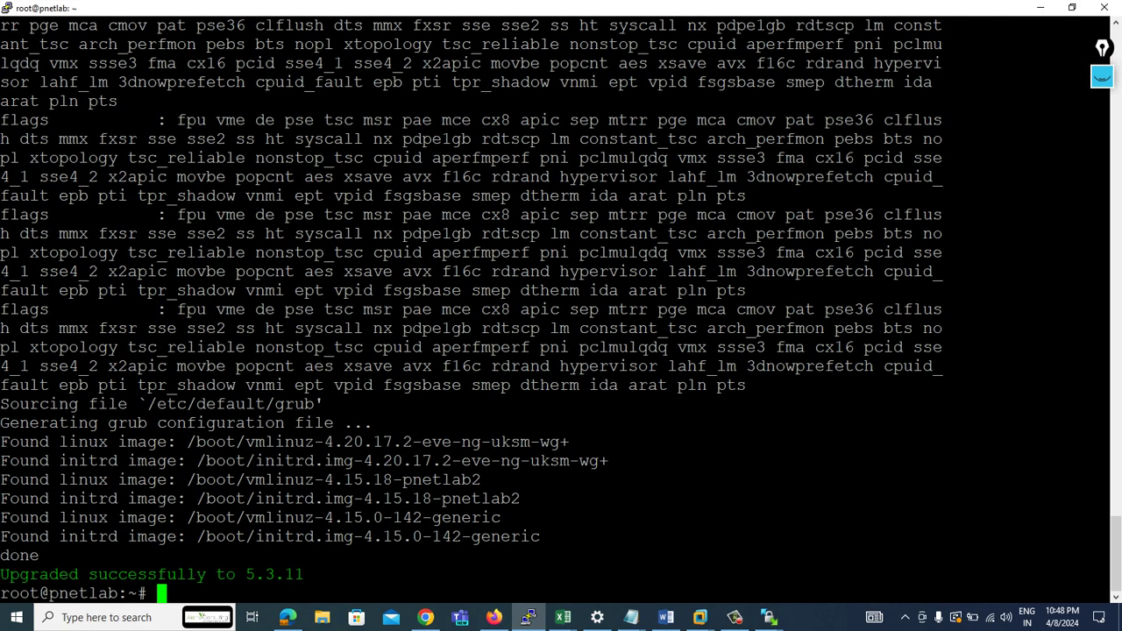
{"action": "key", "text": "Return"}
{"action": "key", "text": "Return"}
{"action": "key", "text": "Return"}
{"action": "key", "text": "Return"}
{"action": "key", "text": "Return"}
{"action": "type", "text": "ISHA"}
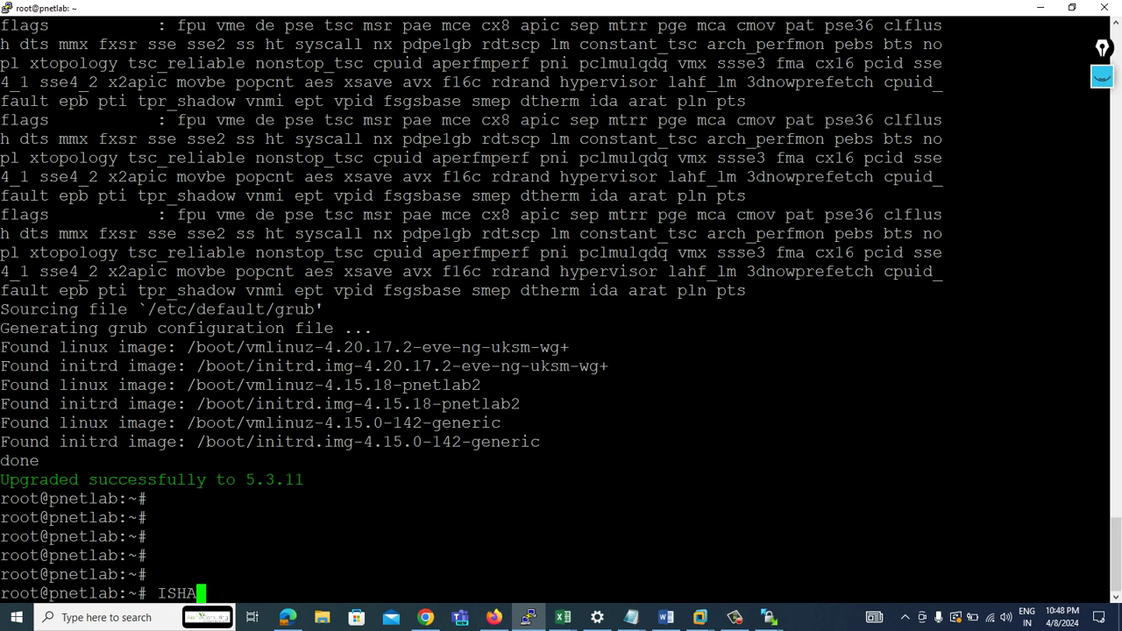
{"action": "key", "text": "BackSpace"}
{"action": "key", "text": "BackSpace"}
{"action": "key", "text": "BackSpace"}
{"action": "key", "text": "BackSpace"}
{"action": "type", "text": "ishare2 search"}
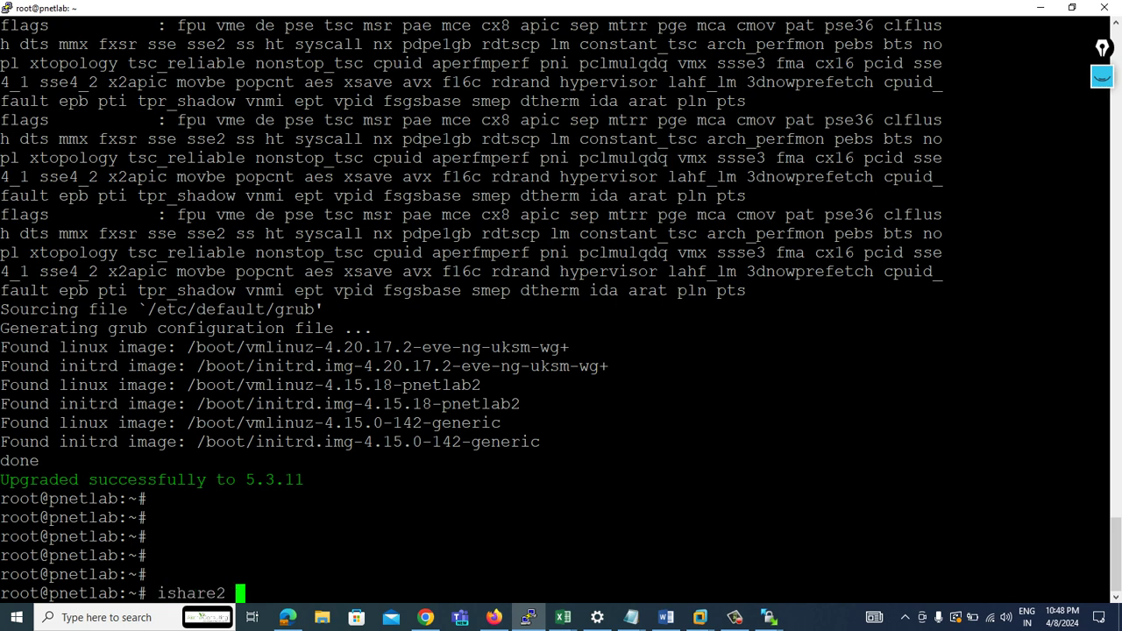
{"action": "key", "text": "BackSpace"}
{"action": "key", "text": "BackSpace"}
{"action": "key", "text": "BackSpace"}
{"action": "key", "text": "BackSpace"}
{"action": "type", "text": "arch "}
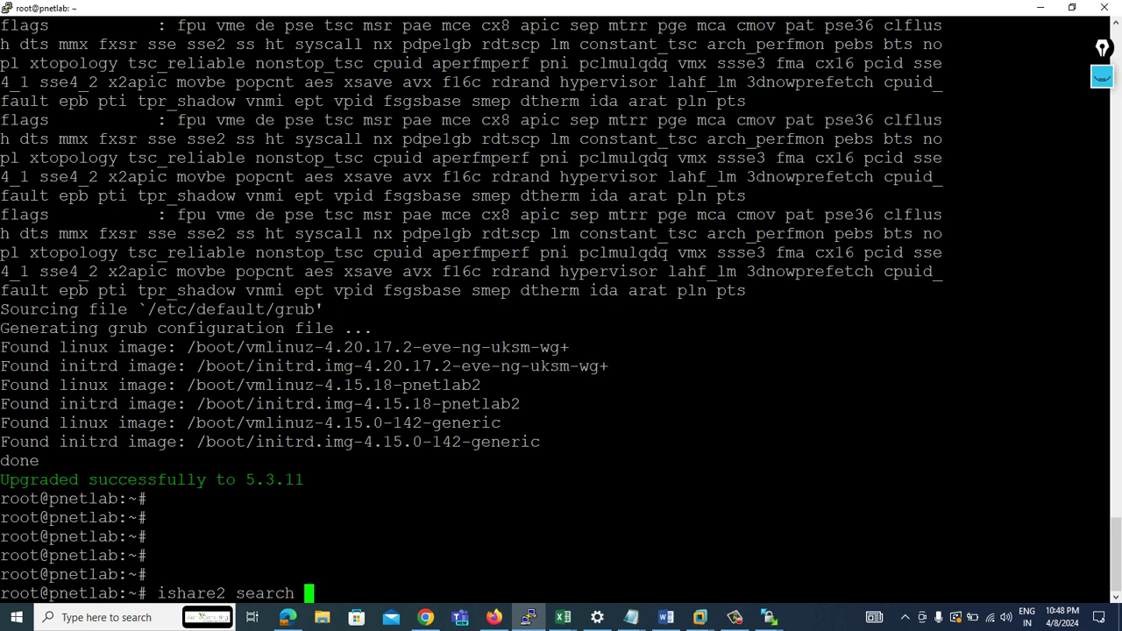
{"action": "type", "text": "bin"}
{"action": "key", "text": "Return"}
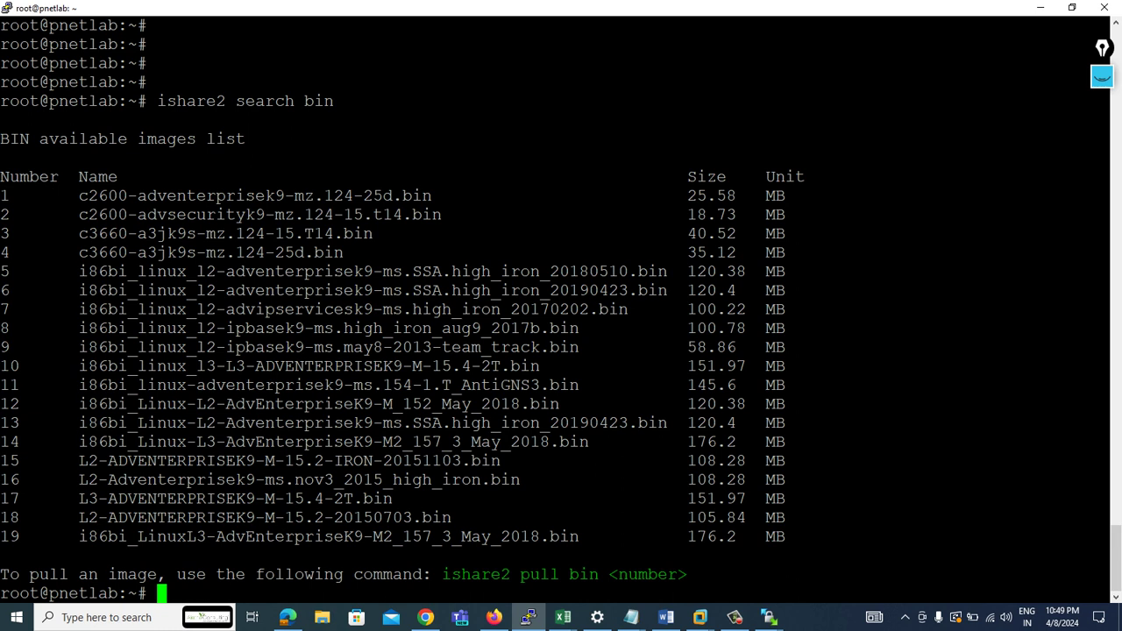
- Download image 14, i86bi L3 AdvEnterpriseK9, with 'ishare2 pull bin 14'
{"action": "key", "text": "Up"}
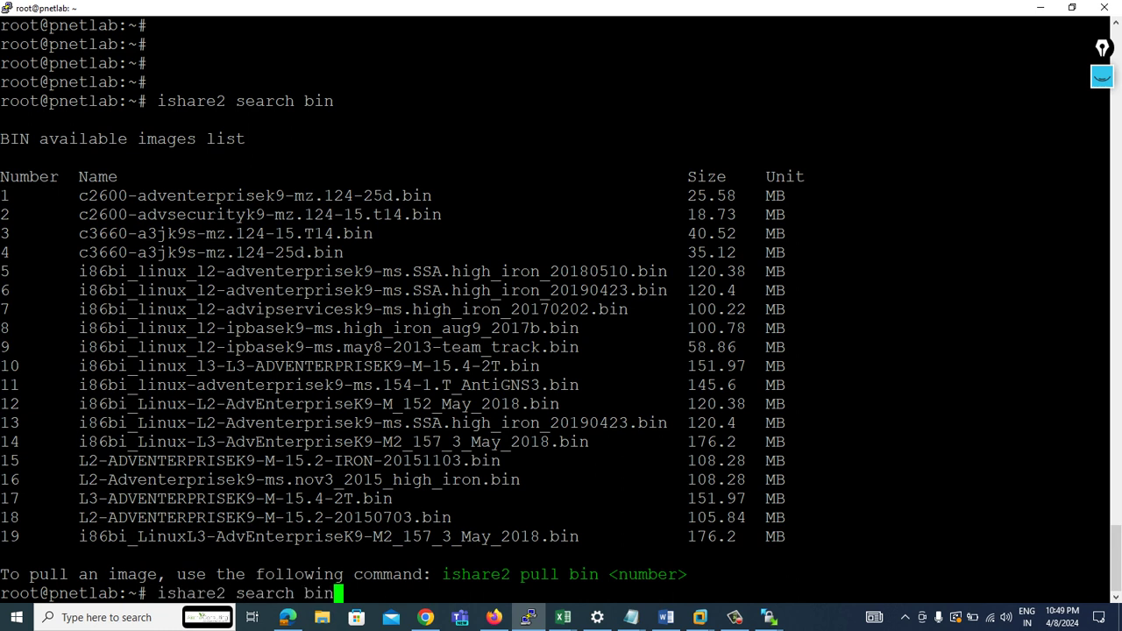
{"action": "key", "text": "BackSpace"}
{"action": "key", "text": "BackSpace"}
{"action": "key", "text": "BackSpace"}
{"action": "key", "text": "BackSpace"}
{"action": "key", "text": "BackSpace"}
{"action": "key", "text": "BackSpace"}
{"action": "key", "text": "BackSpace"}
{"action": "key", "text": "BackSpace"}
{"action": "key", "text": "BackSpace"}
{"action": "key", "text": "BackSpace"}
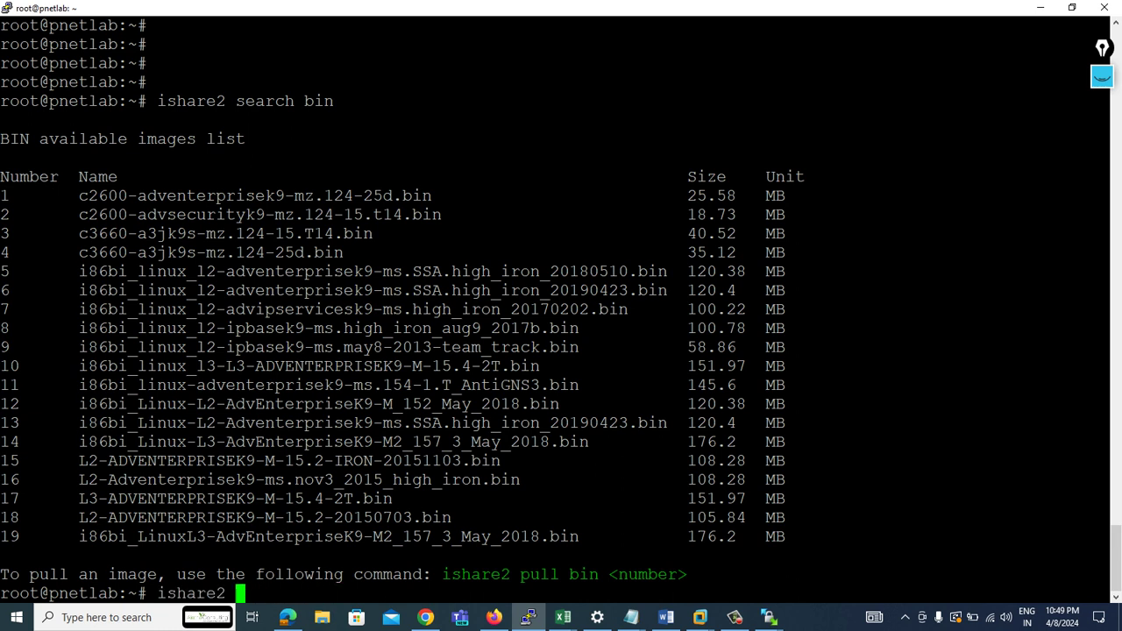
{"action": "type", "text": "pull bin"}
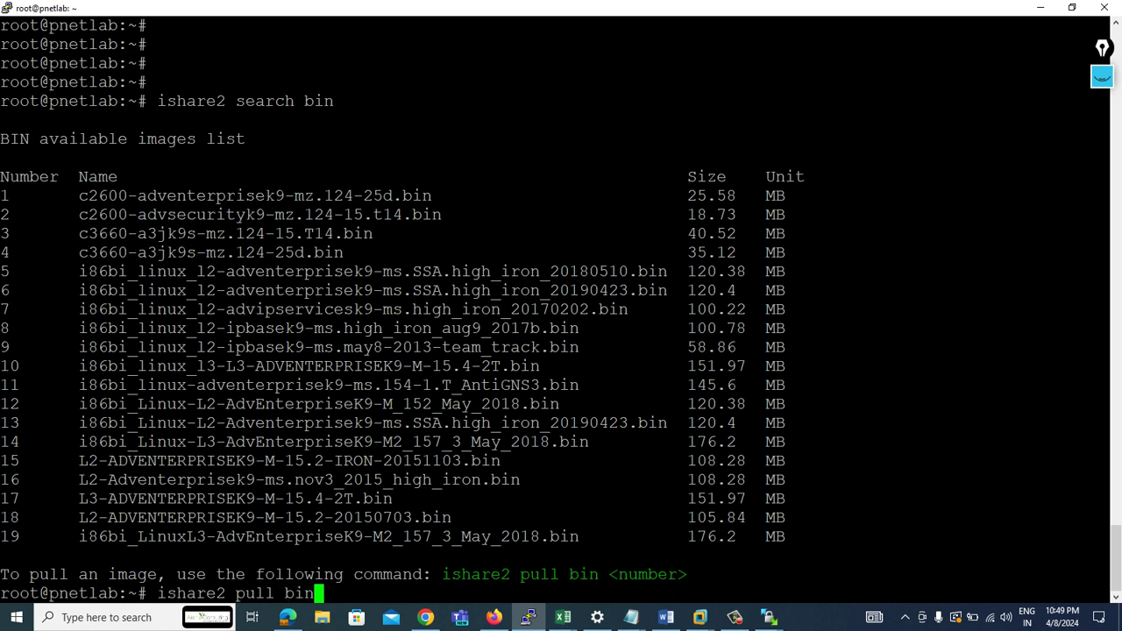
{"action": "type", "text": " 14"}
{"action": "key", "text": "Return"}
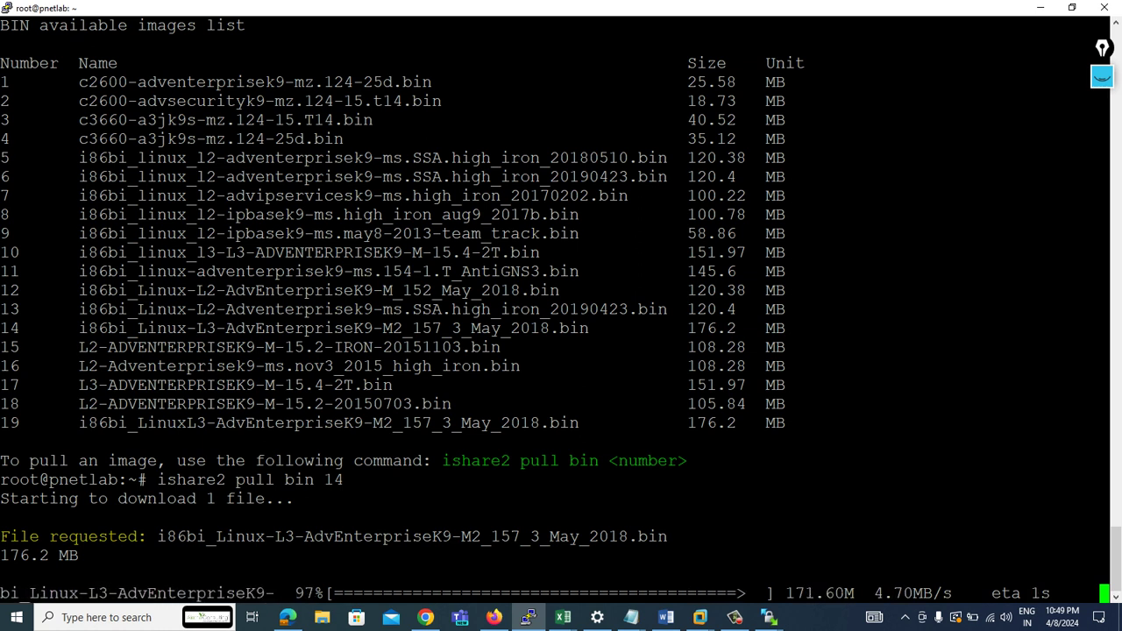
- Start downloading image 13, the L2 switch image, with 'ishare2 pull bin 13'
{"action": "key", "text": "Up"}
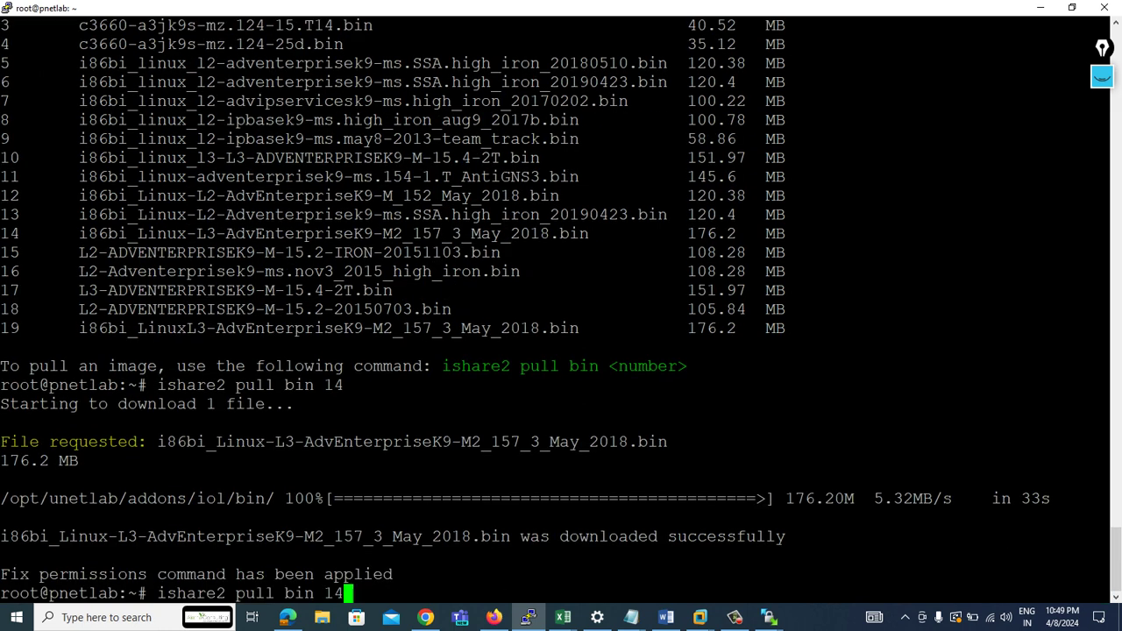
{"action": "key", "text": "BackSpace"}
{"action": "type", "text": "3"}
{"action": "key", "text": "Return"}
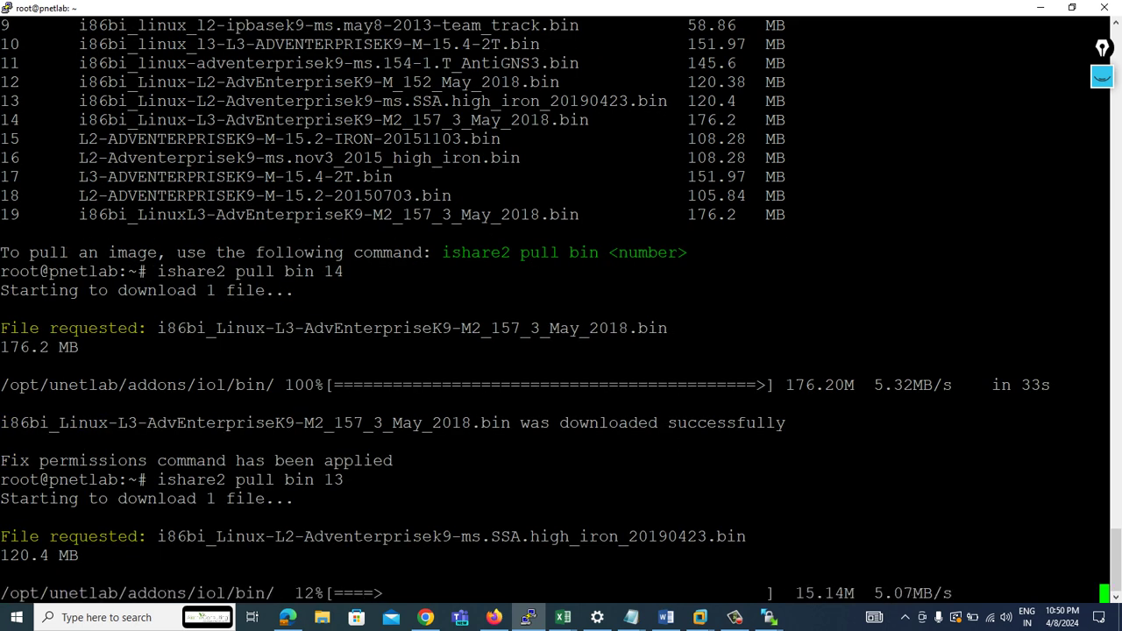
{"action": "key", "text": "alt+Tab"}
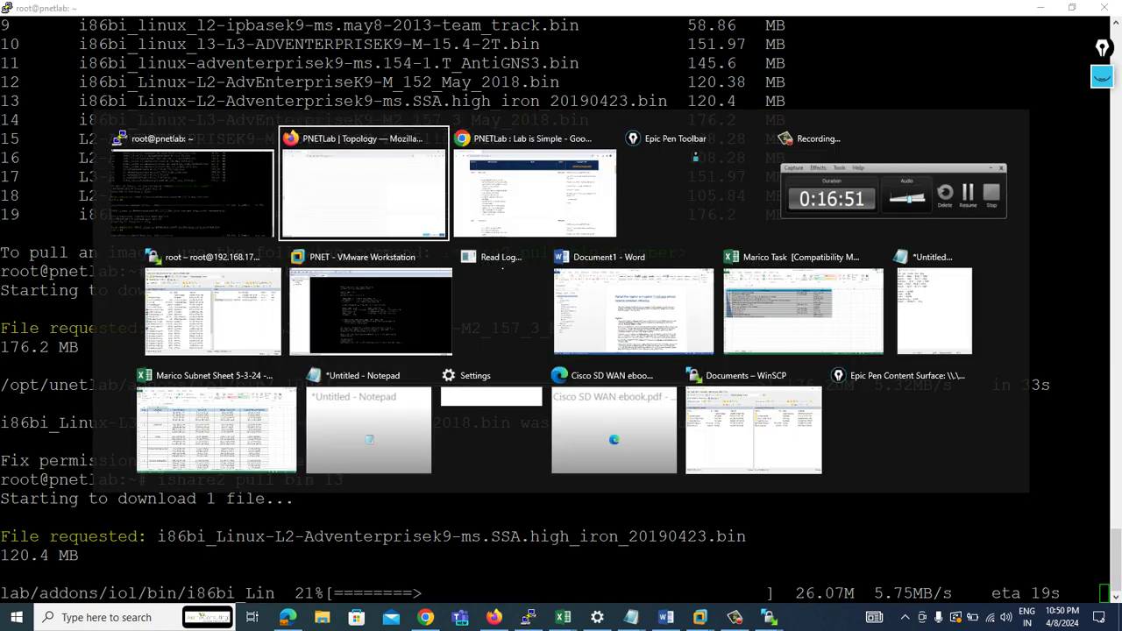
{"action": "key", "text": "alt+Tab"}
{"action": "key", "text": "alt+shift+Tab"}
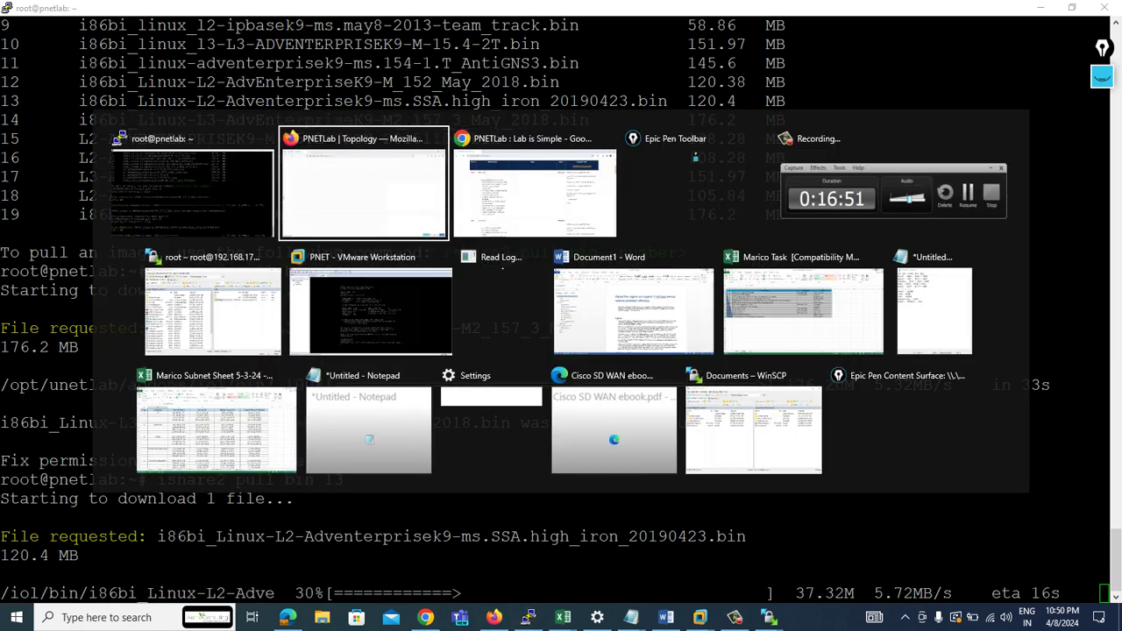
- Reload the topology and open a new node form, trying Cisco IOL Router then Cisco IOL Switch L3
{"action": "left_click", "coordinate": [67, 45]}
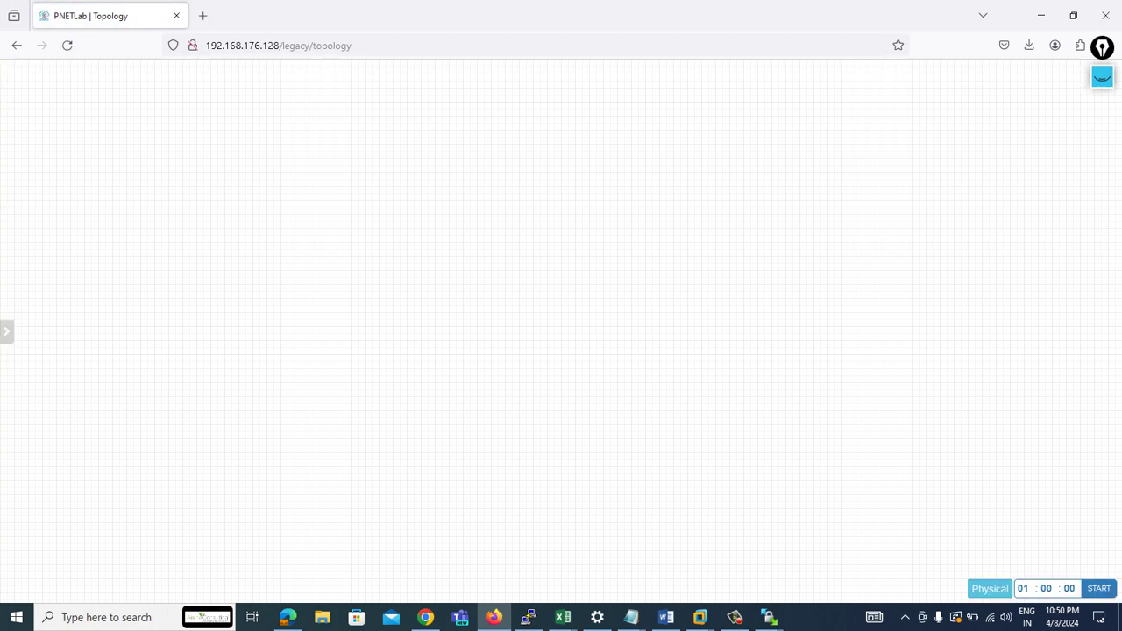
{"action": "right_click", "coordinate": [275, 194]}
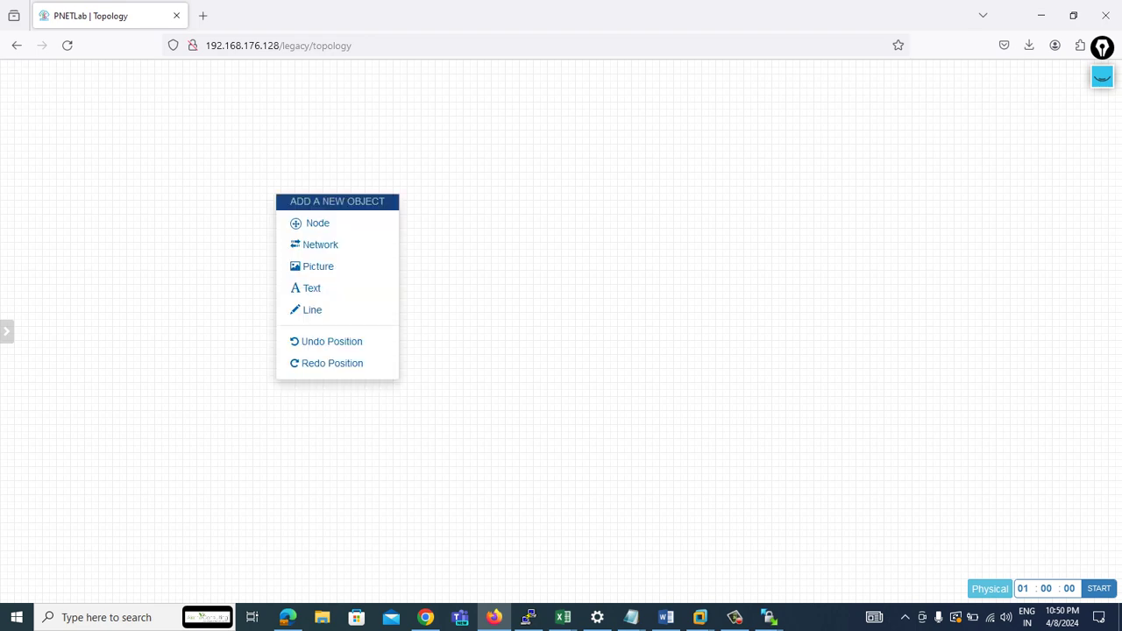
{"action": "left_click", "coordinate": [311, 223]}
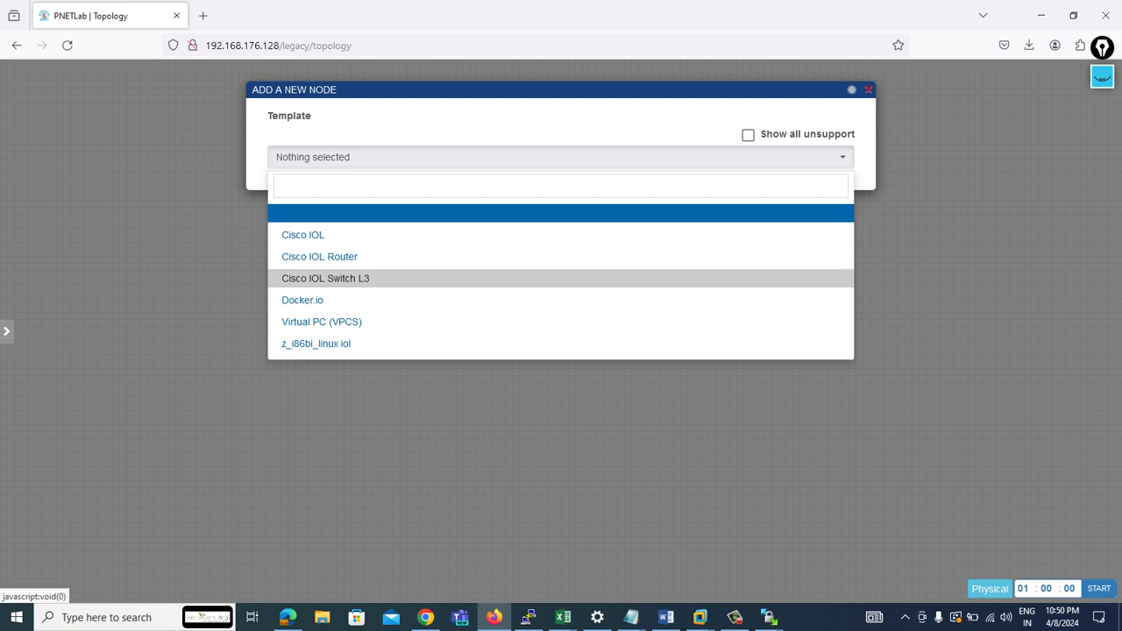
{"action": "left_click", "coordinate": [319, 255]}
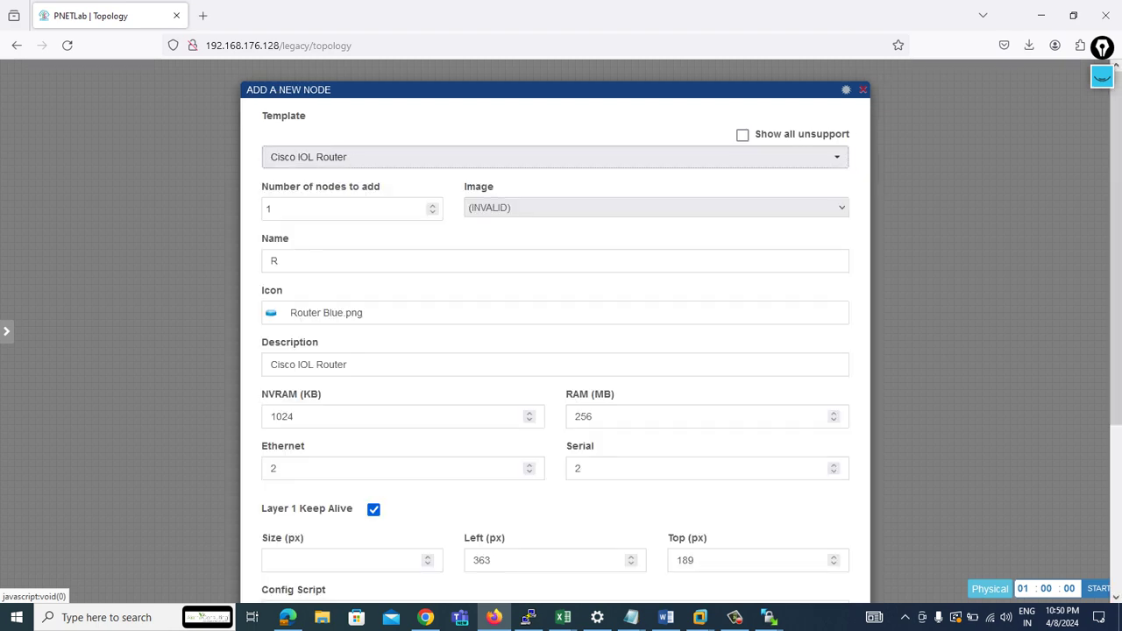
{"action": "left_click", "coordinate": [656, 207]}
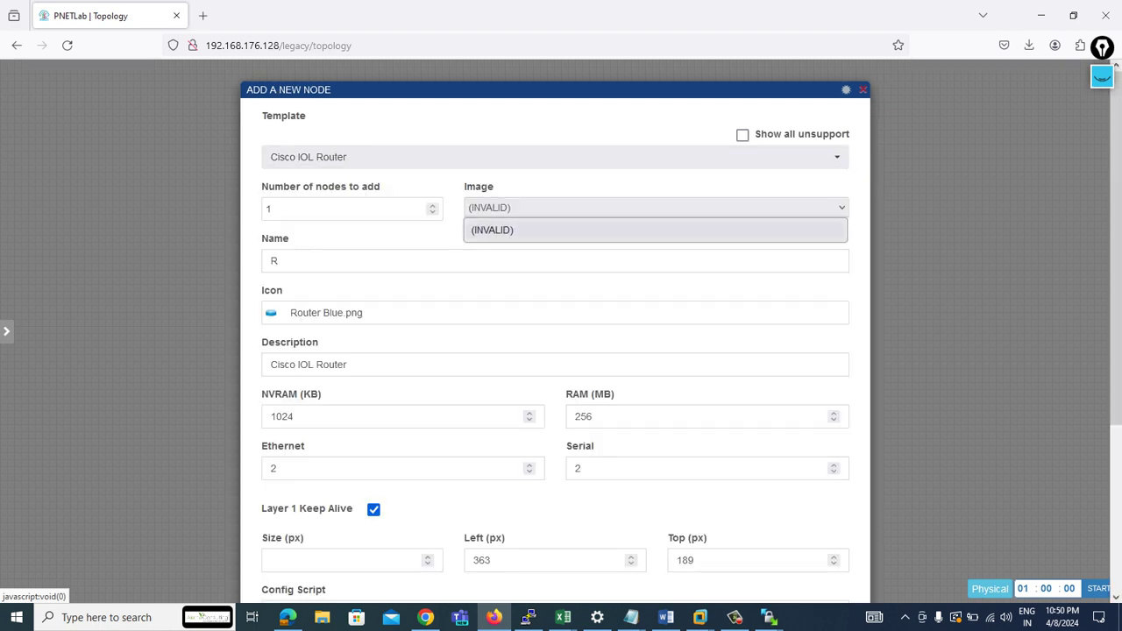
{"action": "left_click", "coordinate": [552, 157]}
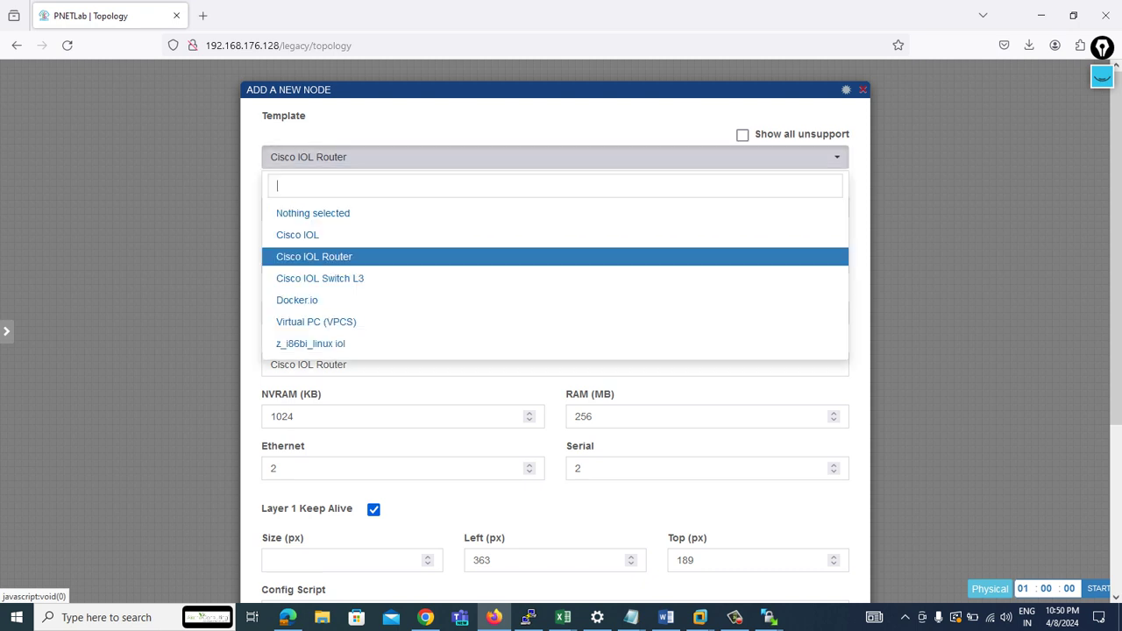
{"action": "left_click", "coordinate": [320, 277]}
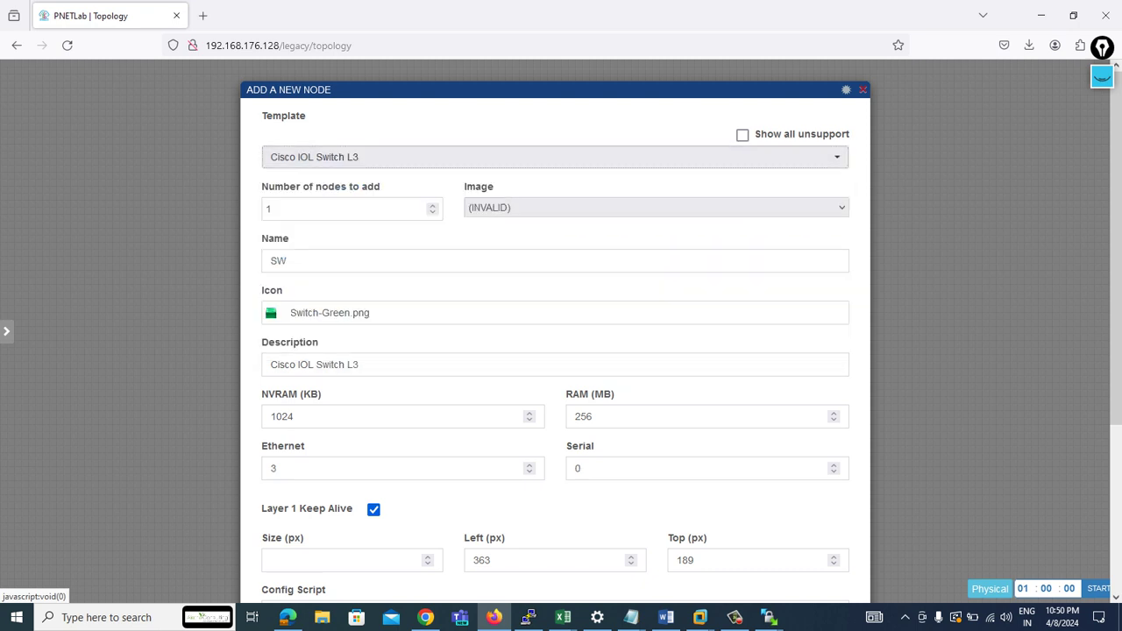
{"action": "left_click", "coordinate": [552, 157]}
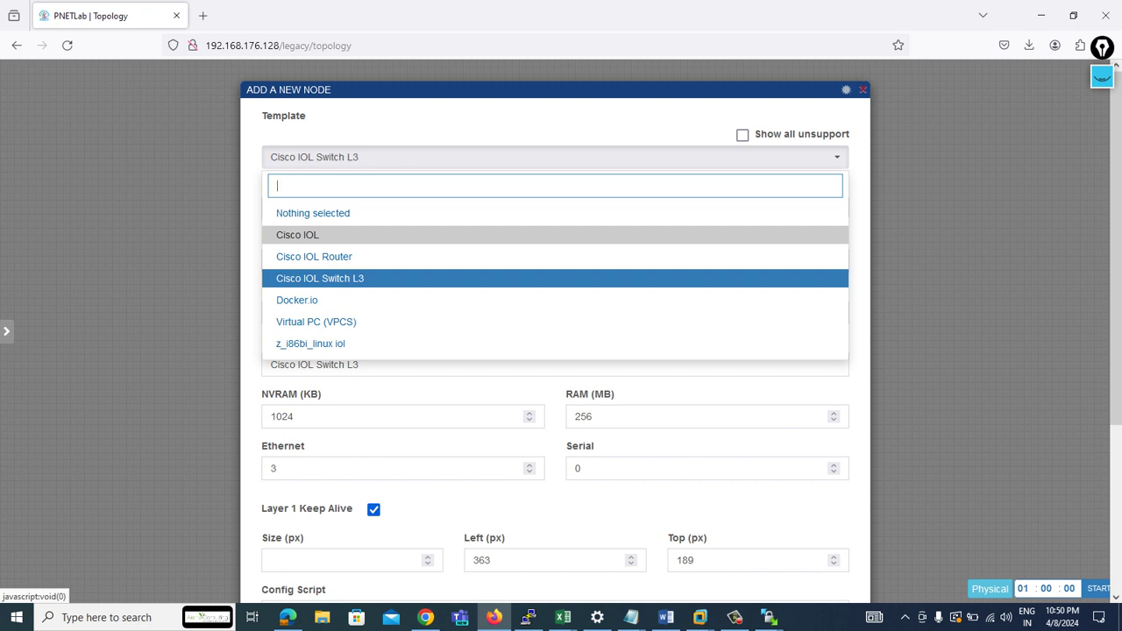
- Add Cisco IOL router R1 with the L3 AdvEnterpriseK9 image and save it
{"action": "left_click", "coordinate": [297, 234]}
{"action": "left_click", "coordinate": [656, 208]}
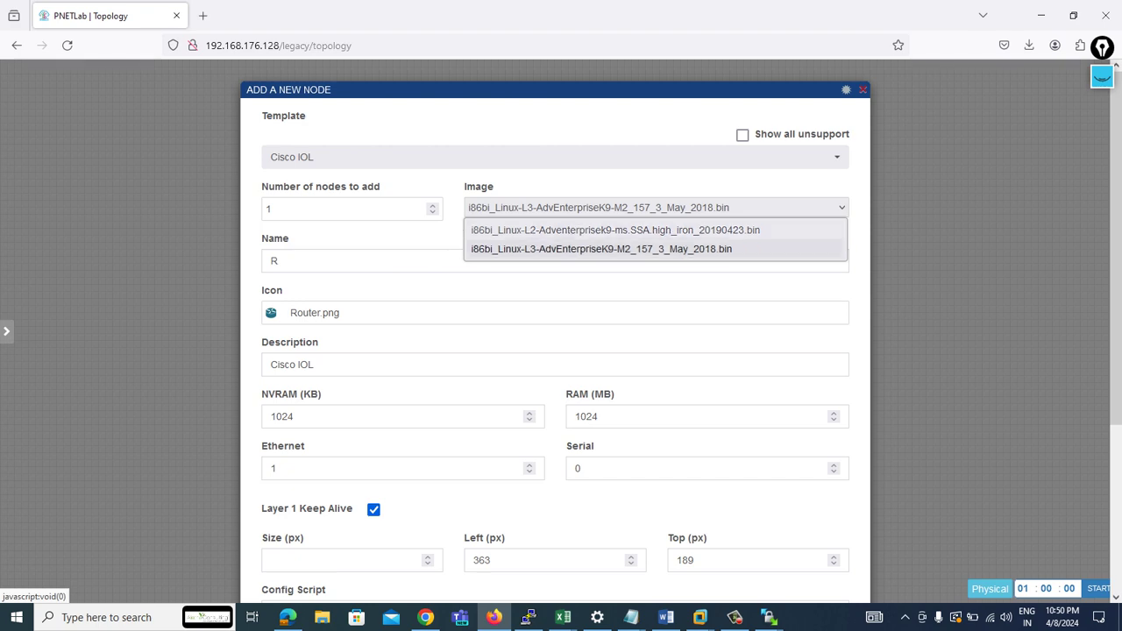
{"action": "left_click", "coordinate": [601, 249]}
{"action": "scroll", "coordinate": [555, 351], "scroll_direction": "down", "scroll_amount": 5}
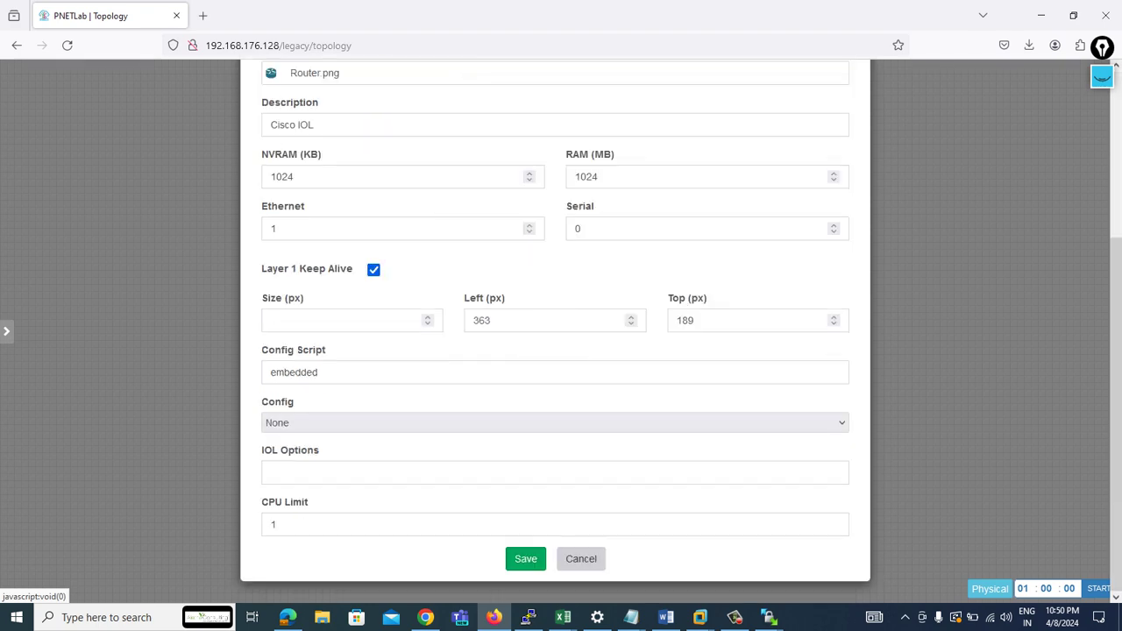
{"action": "left_click", "coordinate": [525, 558]}
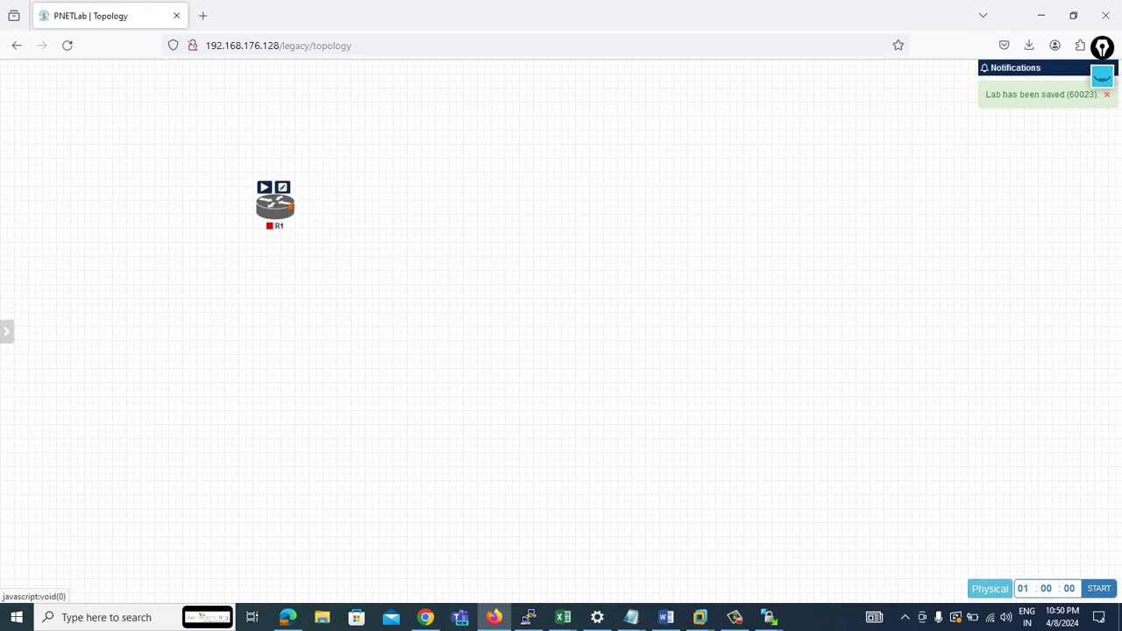
- Start router R1 and open its telnet console to reach the R1# prompt
{"action": "right_click", "coordinate": [273, 207]}
{"action": "left_click", "coordinate": [300, 239]}
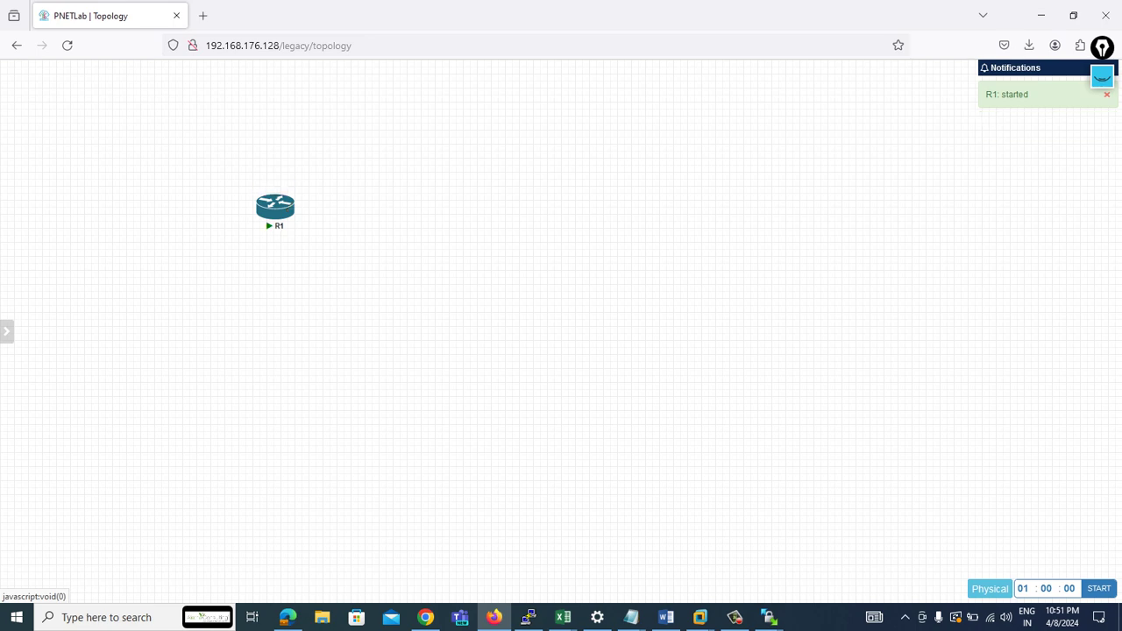
{"action": "mouse_move", "coordinate": [289, 207]}
{"action": "left_click", "coordinate": [274, 206]}
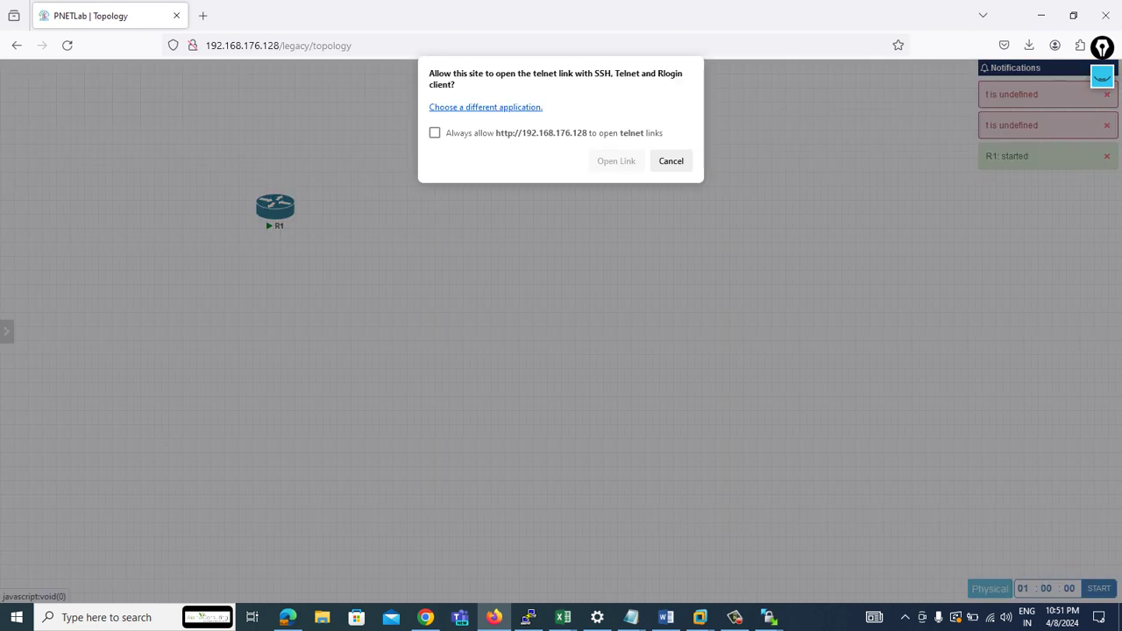
{"action": "left_click", "coordinate": [433, 132]}
{"action": "left_click", "coordinate": [616, 161]}
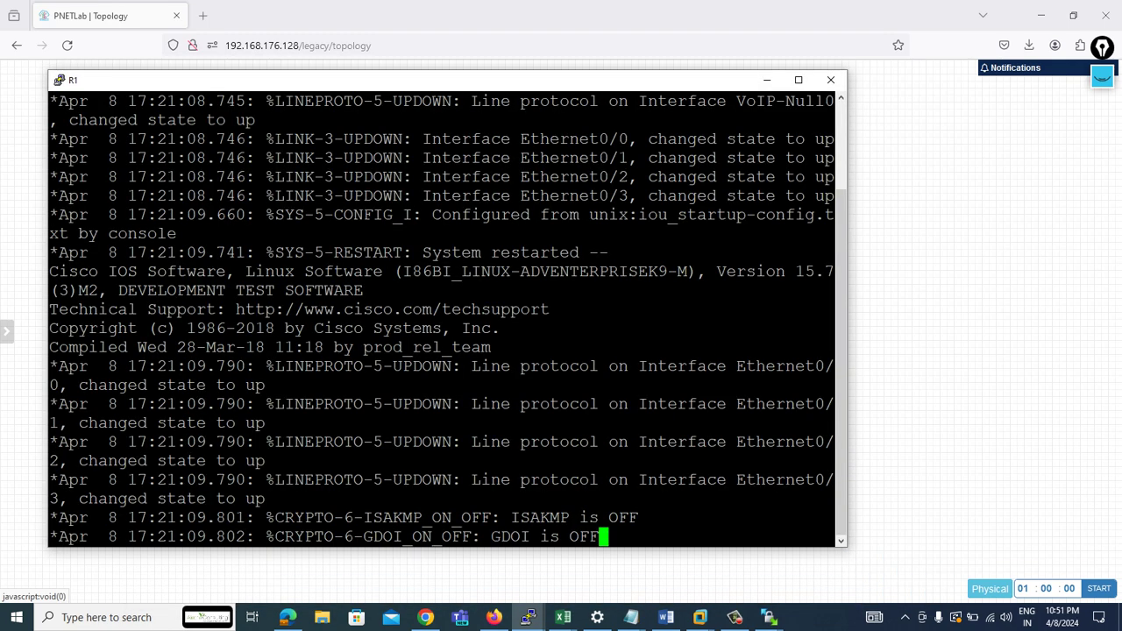
{"action": "key", "text": "Return"}
{"action": "key", "text": "Return"}
{"action": "key", "text": "Return"}
{"action": "key", "text": "Return"}
{"action": "key", "text": "Return"}
{"action": "key", "text": "Return"}
{"action": "key", "text": "Return"}
{"action": "key", "text": "Return"}
{"action": "key", "text": "Return"}
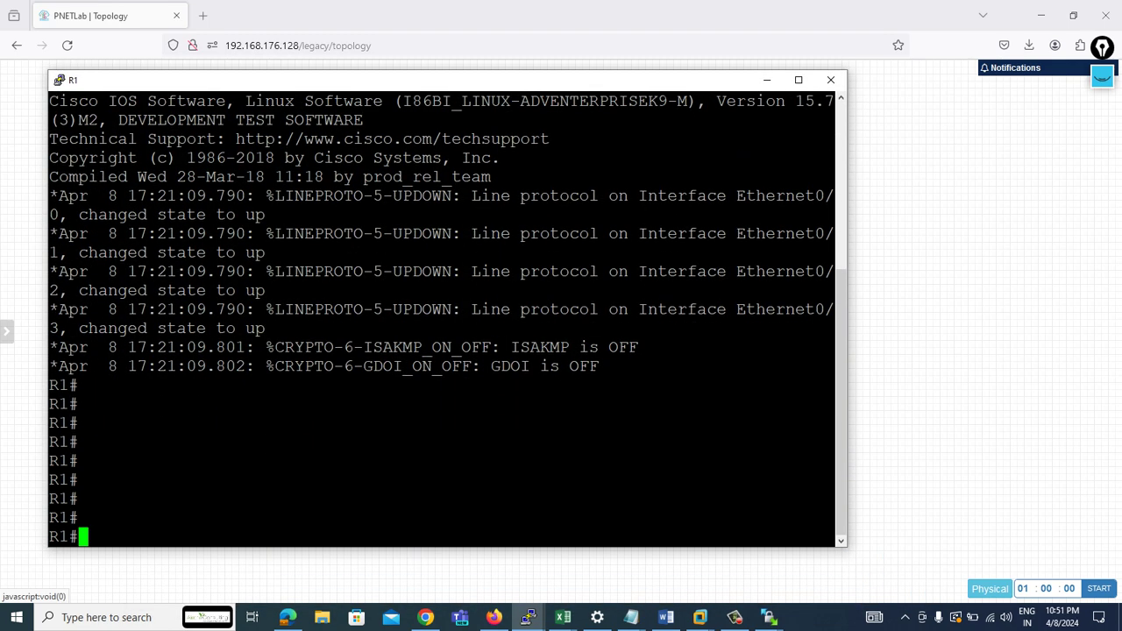
{"action": "key", "text": "alt+Tab"}
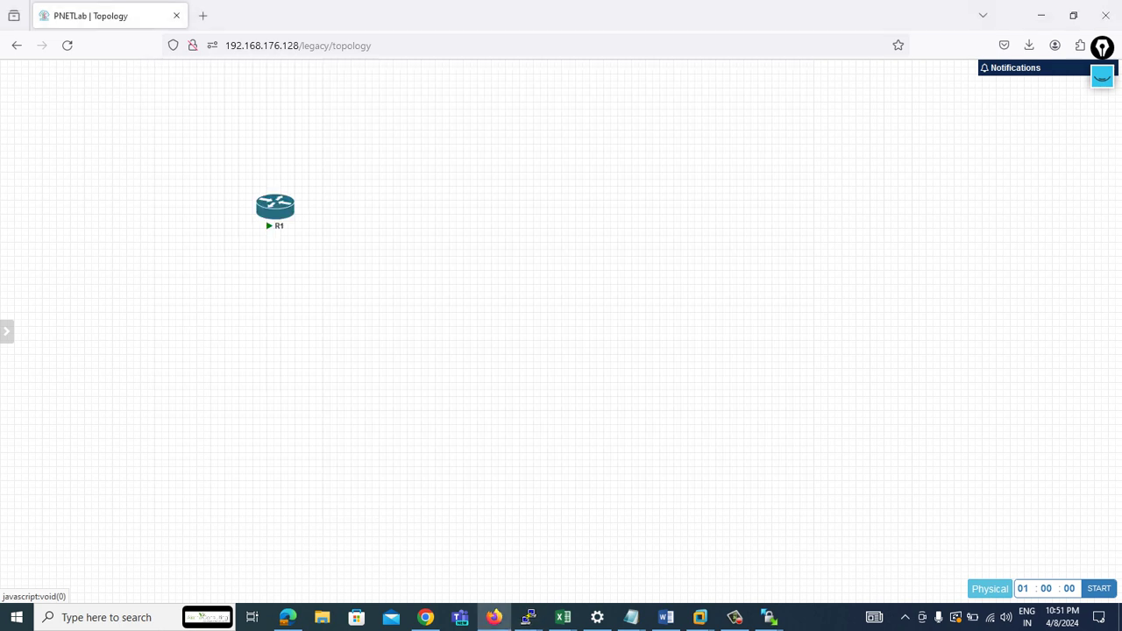
- Set up a second Cisco IOL node with the L2 switch image, named sw1, and open its icon chooser
{"action": "left_click", "coordinate": [67, 45]}
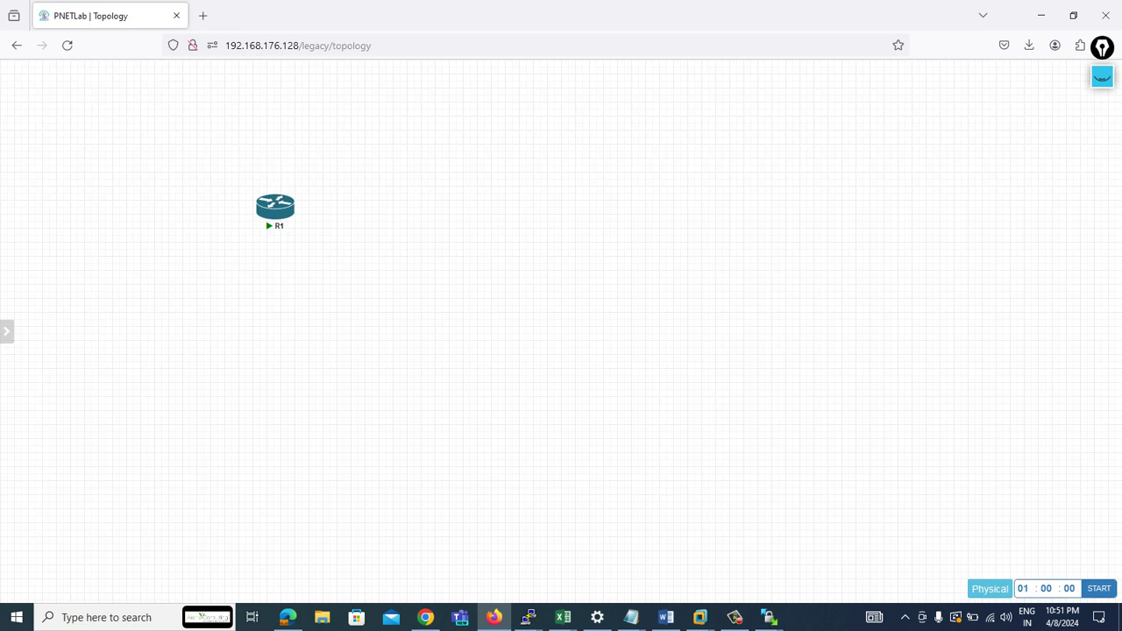
{"action": "right_click", "coordinate": [439, 147]}
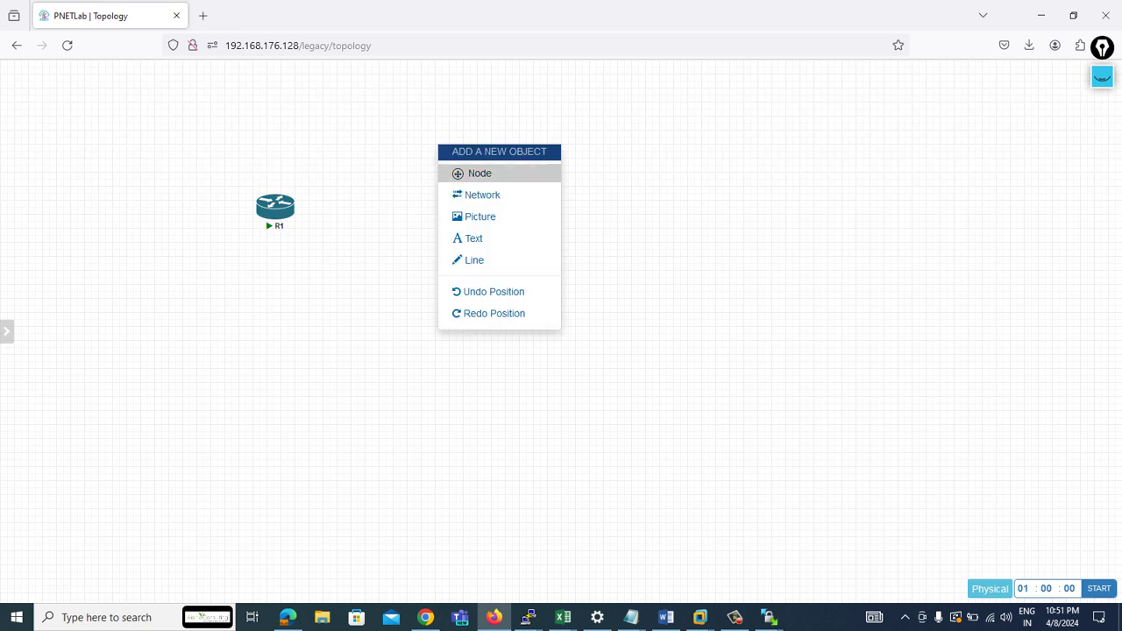
{"action": "left_click", "coordinate": [478, 172]}
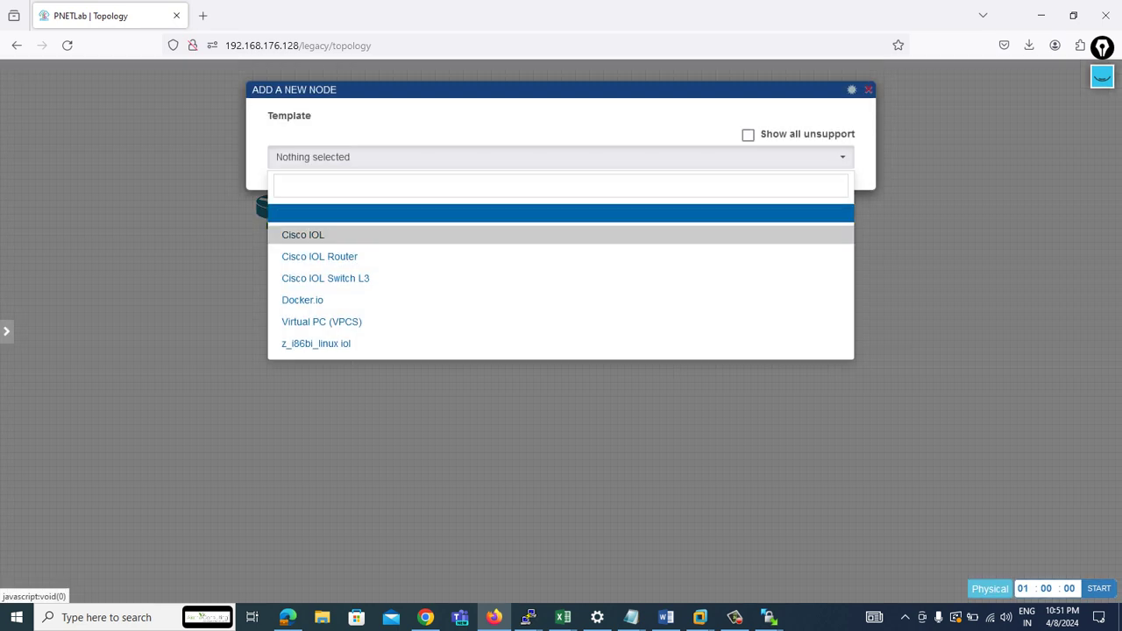
{"action": "left_click", "coordinate": [302, 235]}
{"action": "left_click", "coordinate": [656, 208]}
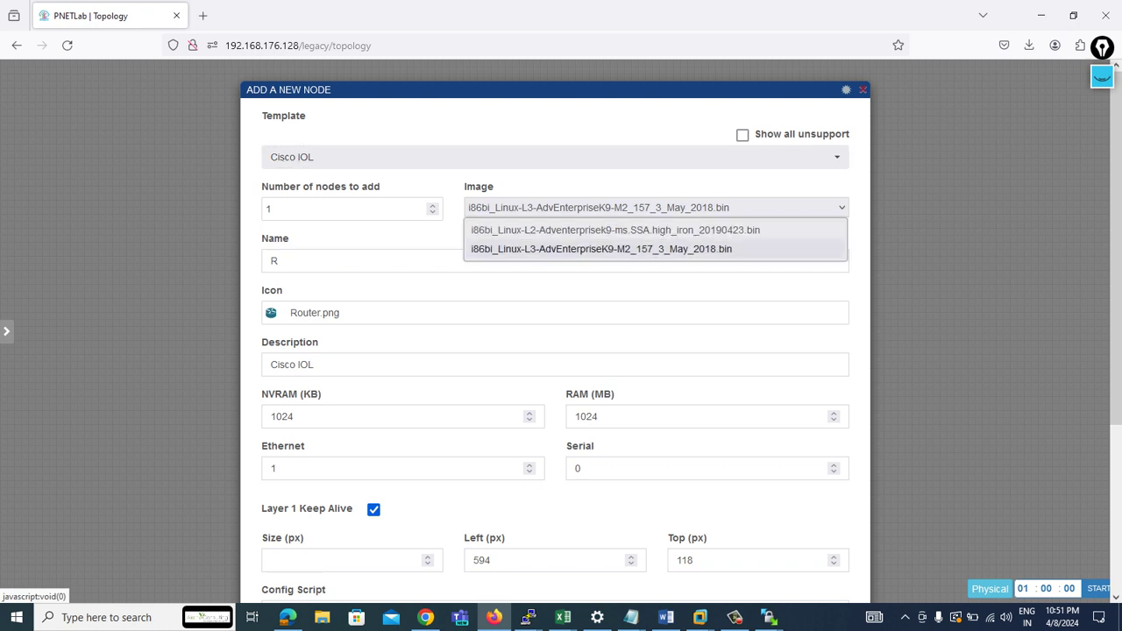
{"action": "left_click", "coordinate": [614, 230]}
{"action": "left_click", "coordinate": [351, 260]}
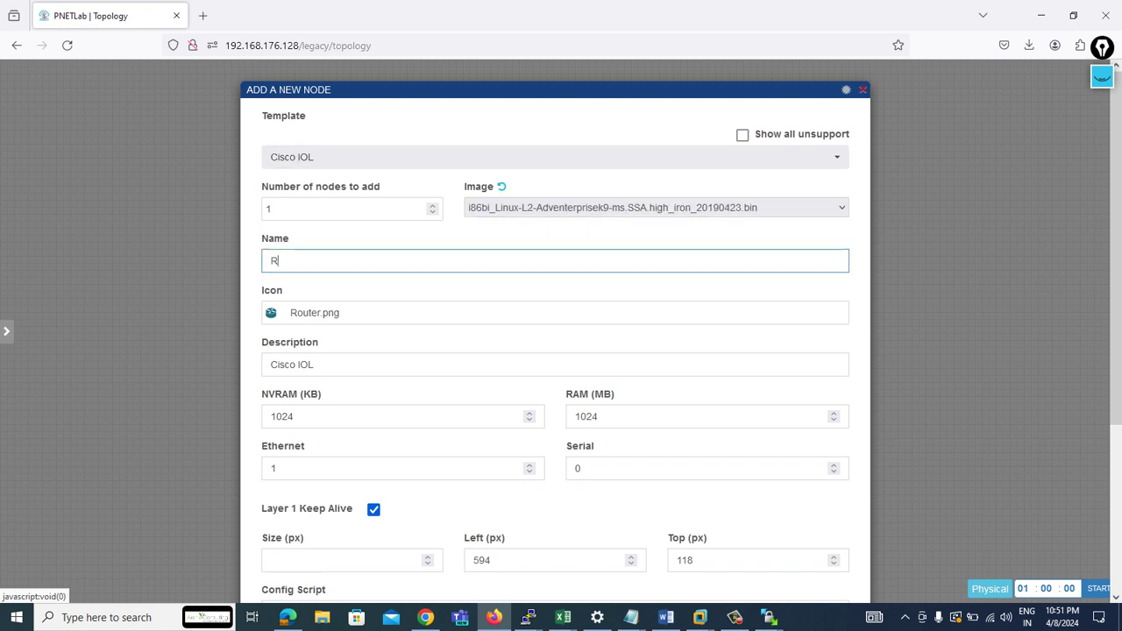
{"action": "key", "text": "ctrl+a"}
{"action": "type", "text": "sw"}
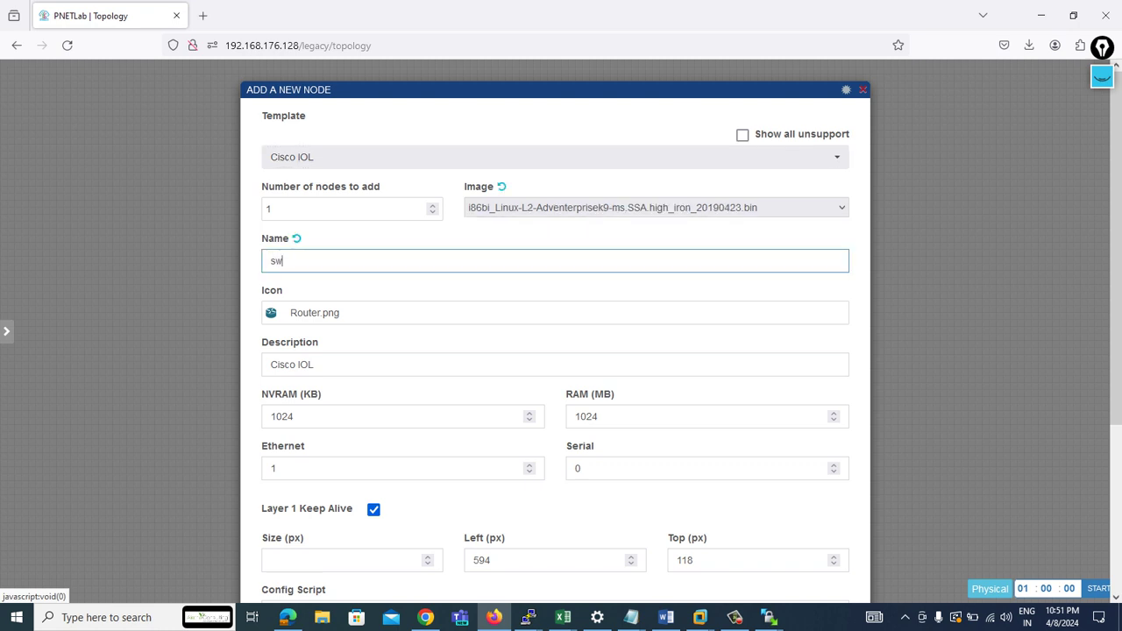
{"action": "type", "text": "1"}
{"action": "left_click", "coordinate": [561, 312]}
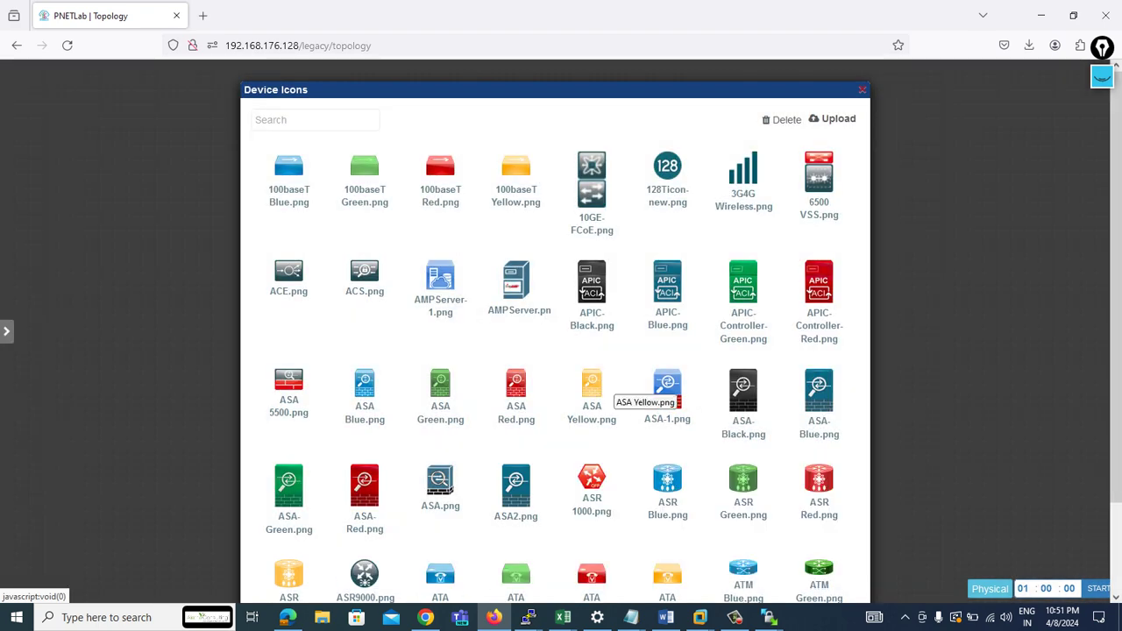
- Page through the Device Icons list until the Switch-1.png icon appears
{"action": "scroll", "coordinate": [609, 386], "scroll_direction": "down", "scroll_amount": 3}
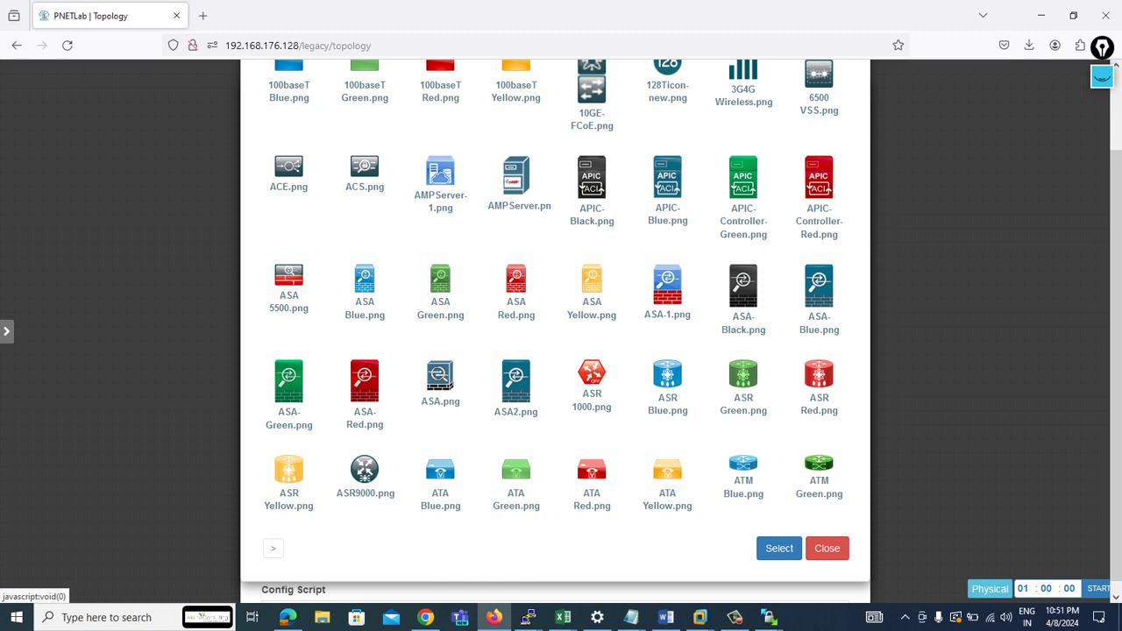
{"action": "left_click", "coordinate": [273, 548]}
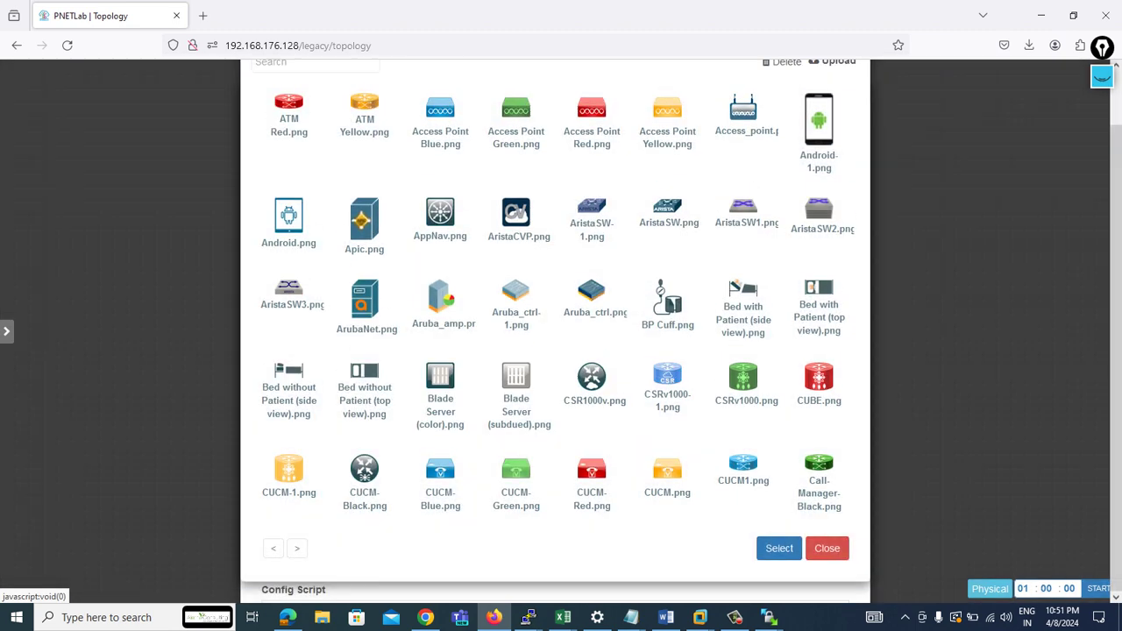
{"action": "left_click", "coordinate": [296, 552]}
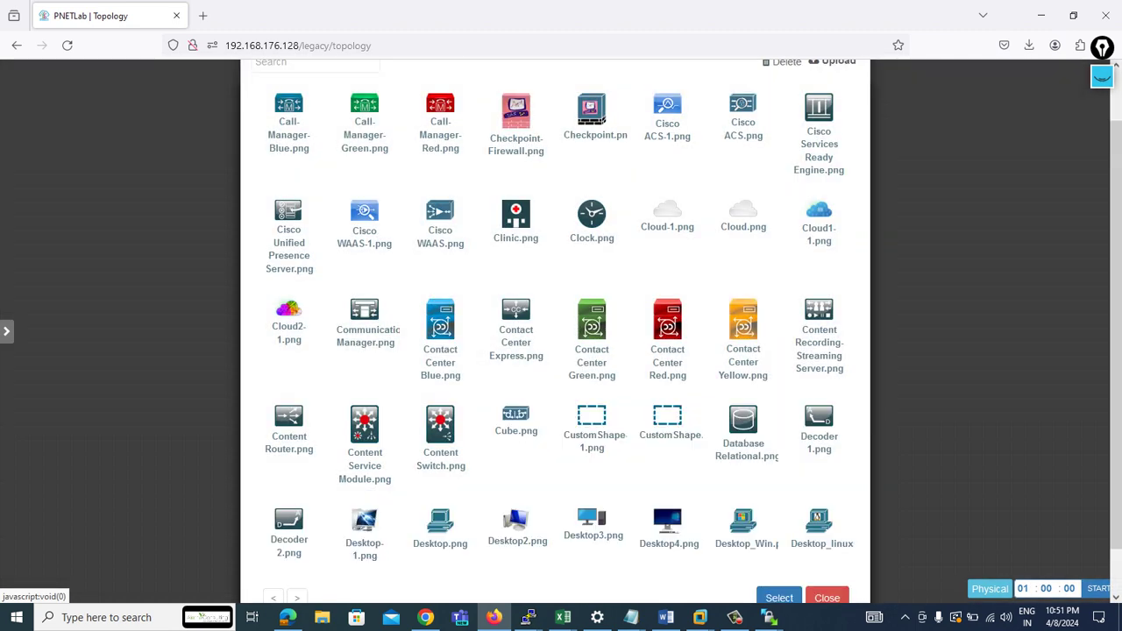
{"action": "scroll", "coordinate": [296, 551], "scroll_direction": "down", "scroll_amount": 1}
{"action": "left_click", "coordinate": [296, 548]}
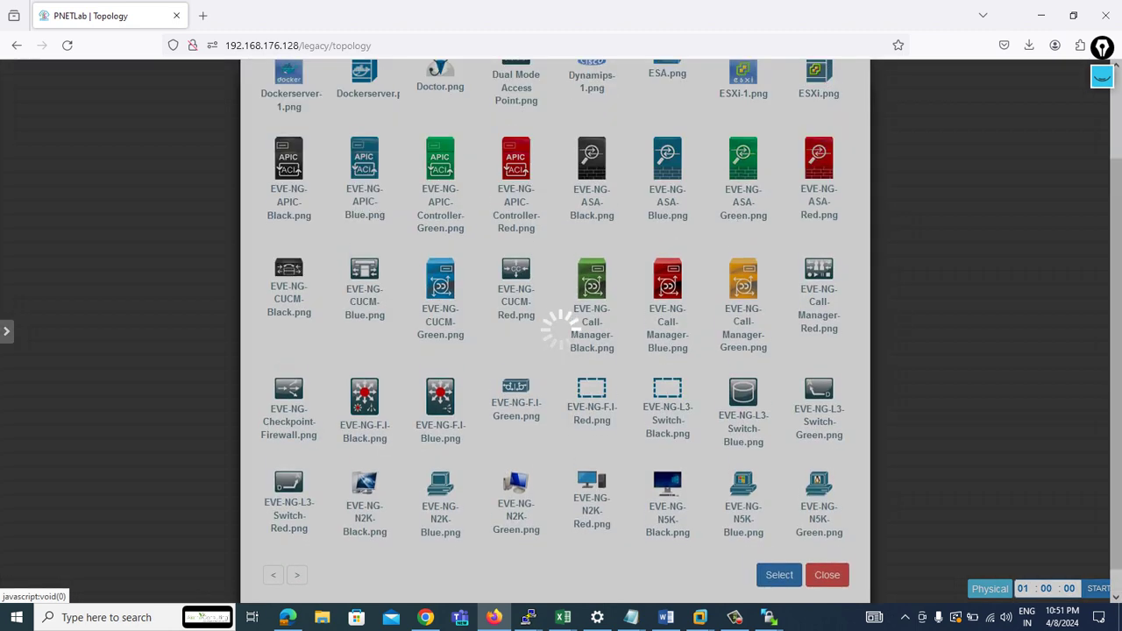
{"action": "left_click", "coordinate": [296, 565]}
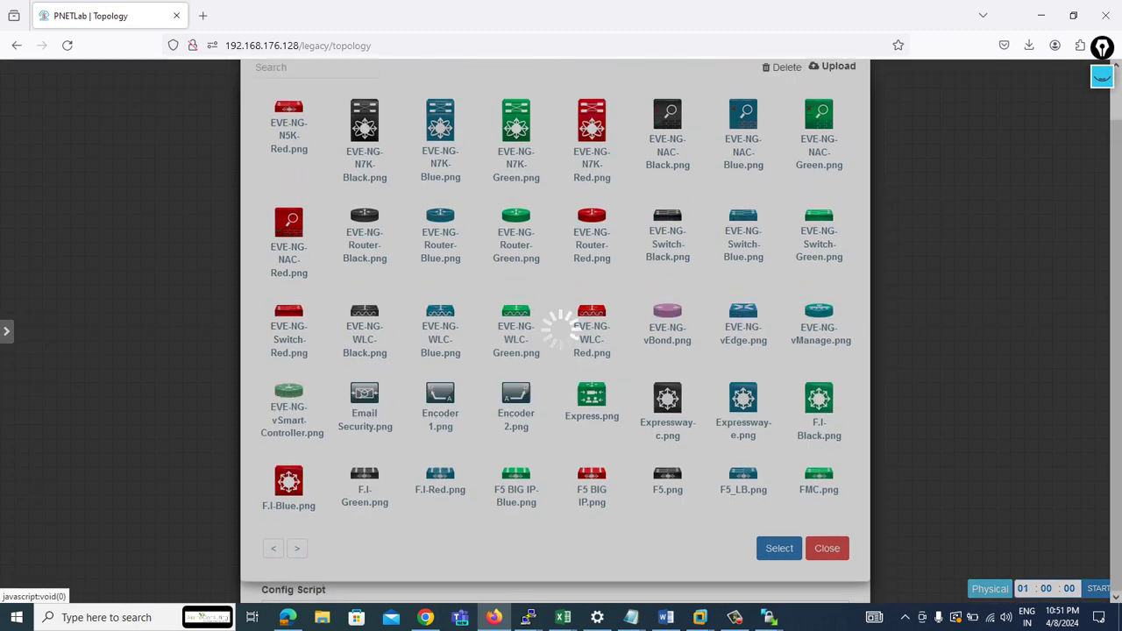
{"action": "left_click", "coordinate": [296, 562]}
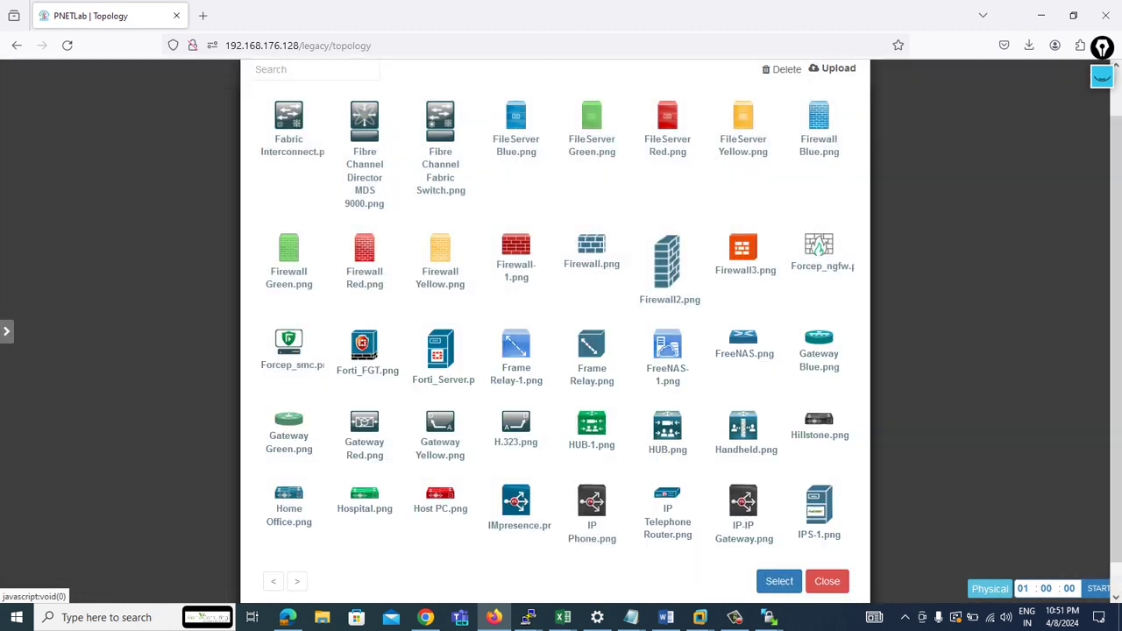
{"action": "scroll", "coordinate": [296, 579], "scroll_direction": "down", "scroll_amount": 1}
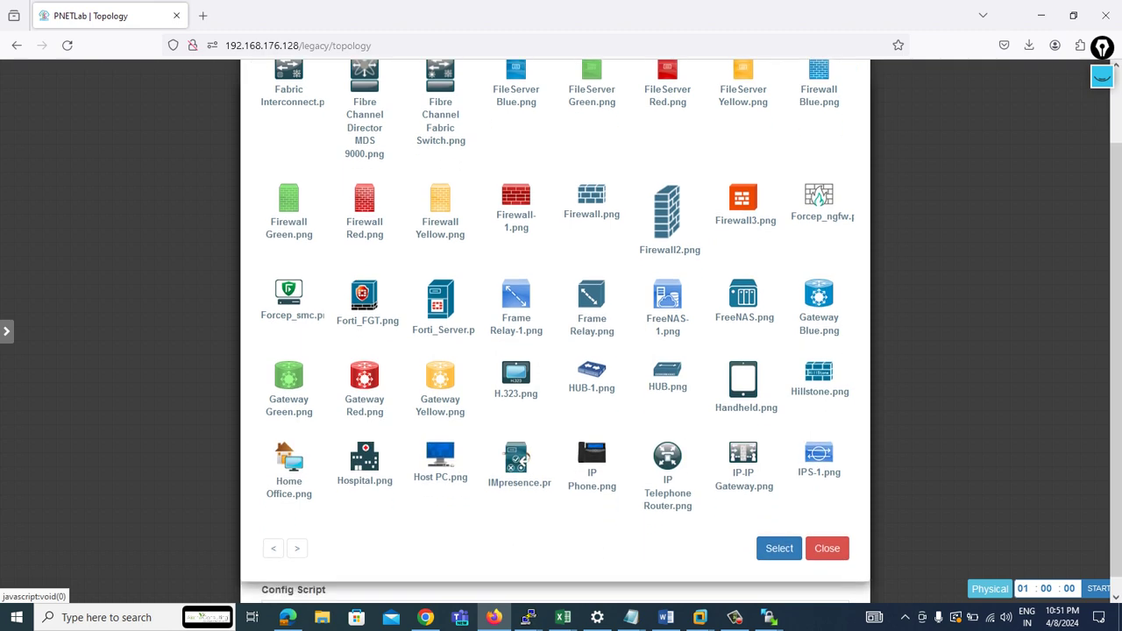
{"action": "left_click", "coordinate": [297, 548]}
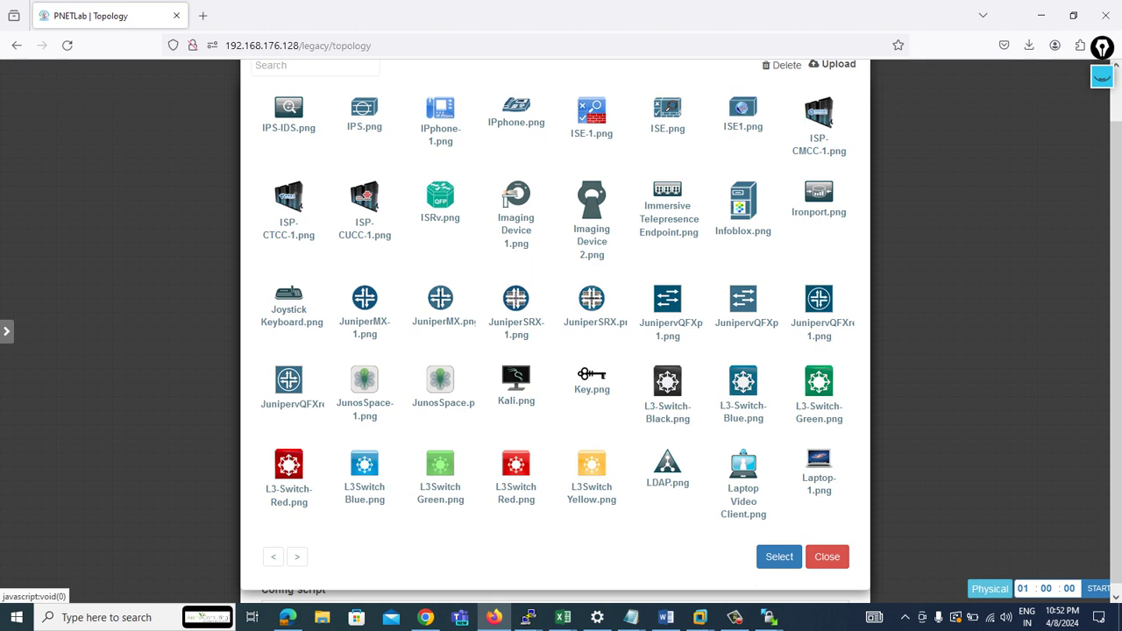
{"action": "left_click", "coordinate": [296, 556]}
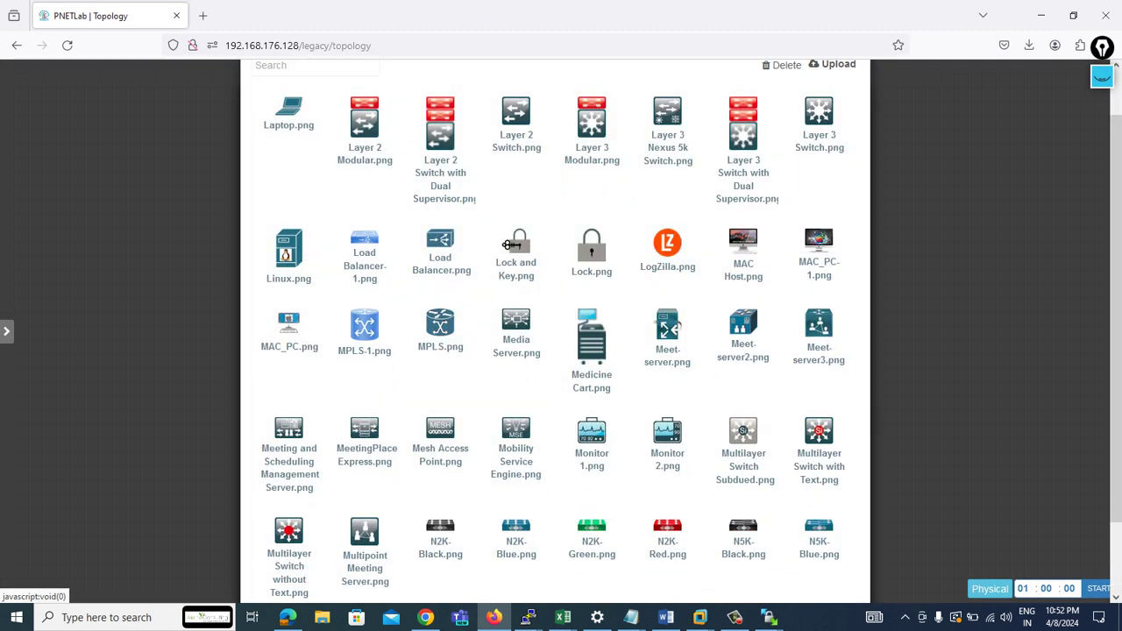
{"action": "scroll", "coordinate": [555, 333], "scroll_direction": "down", "scroll_amount": 2}
{"action": "left_click", "coordinate": [297, 548]}
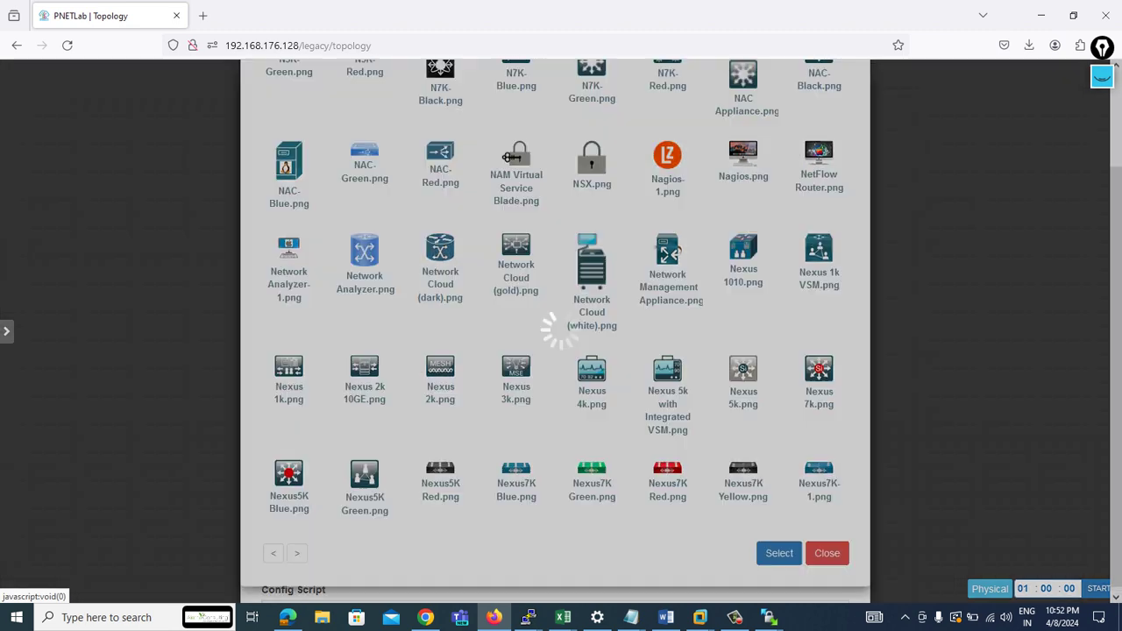
{"action": "left_click", "coordinate": [296, 562]}
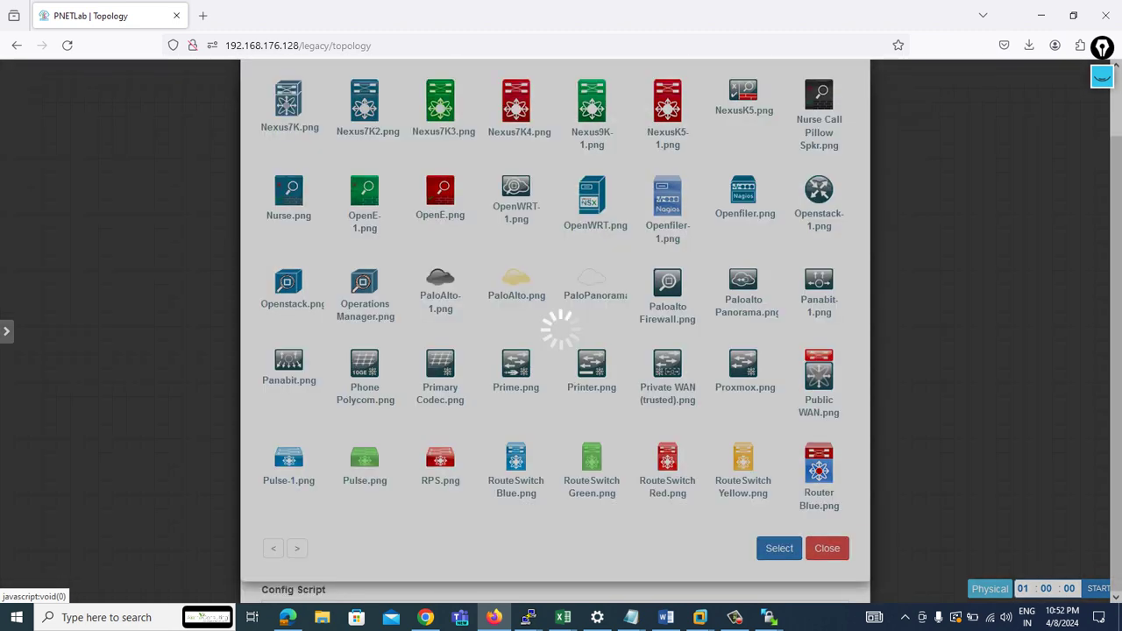
{"action": "right_click", "coordinate": [298, 396]}
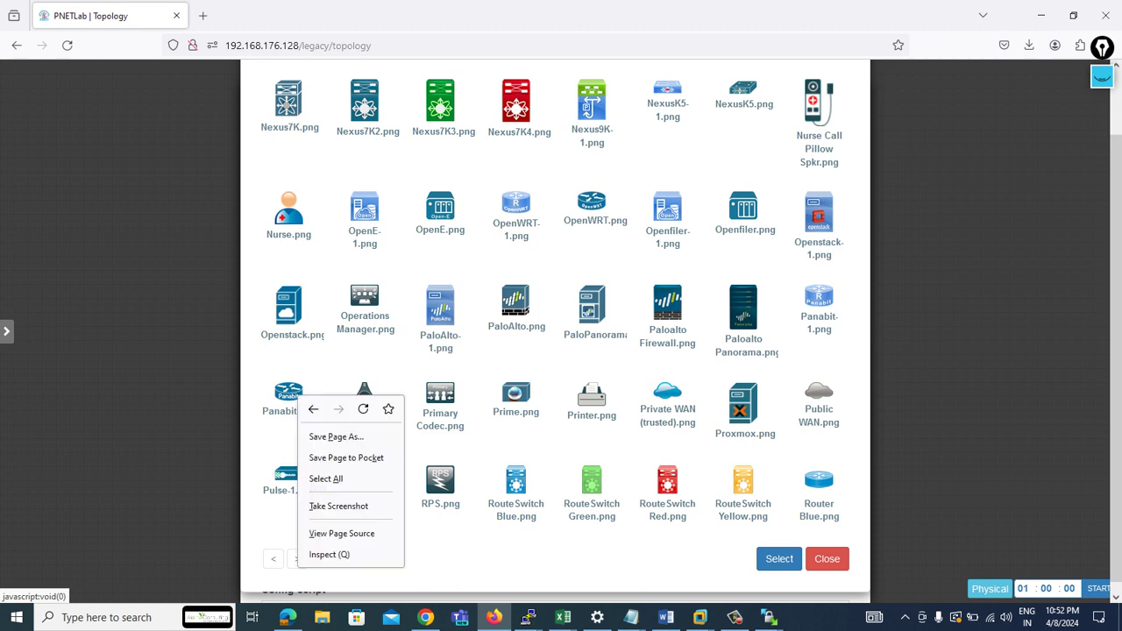
{"action": "left_click", "coordinate": [296, 559]}
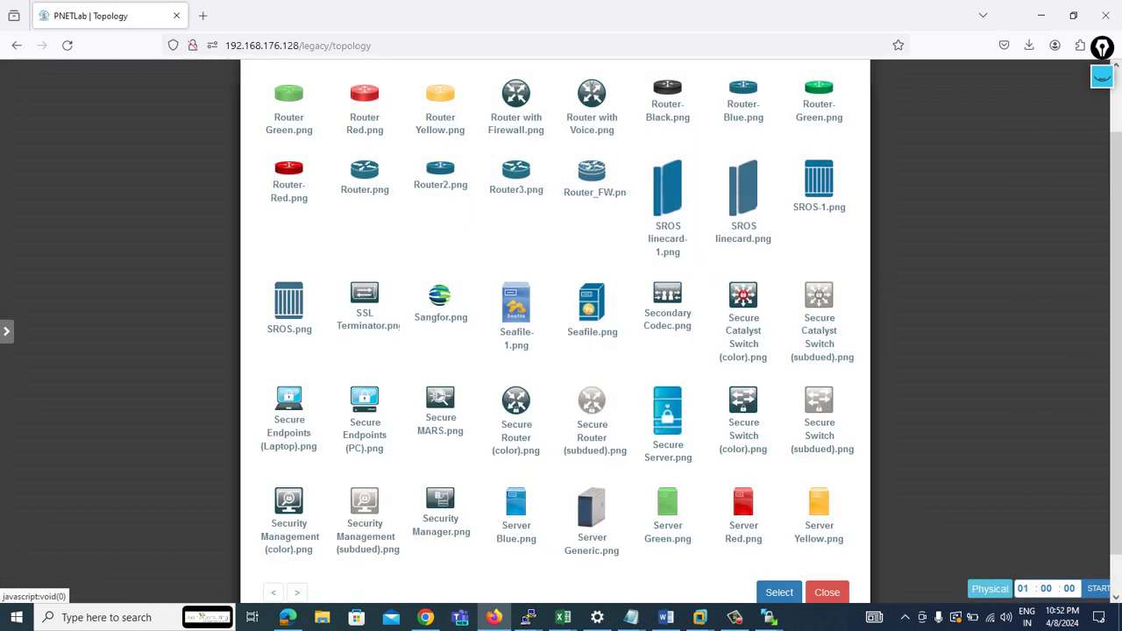
{"action": "scroll", "coordinate": [561, 351], "scroll_direction": "down", "scroll_amount": 1}
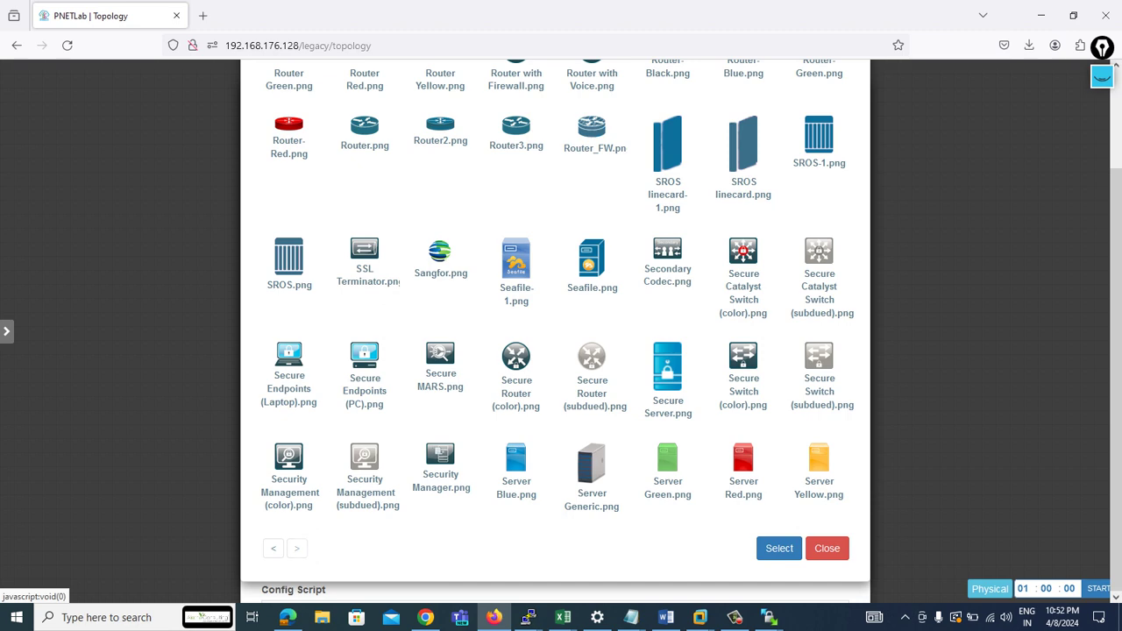
{"action": "left_click", "coordinate": [296, 547]}
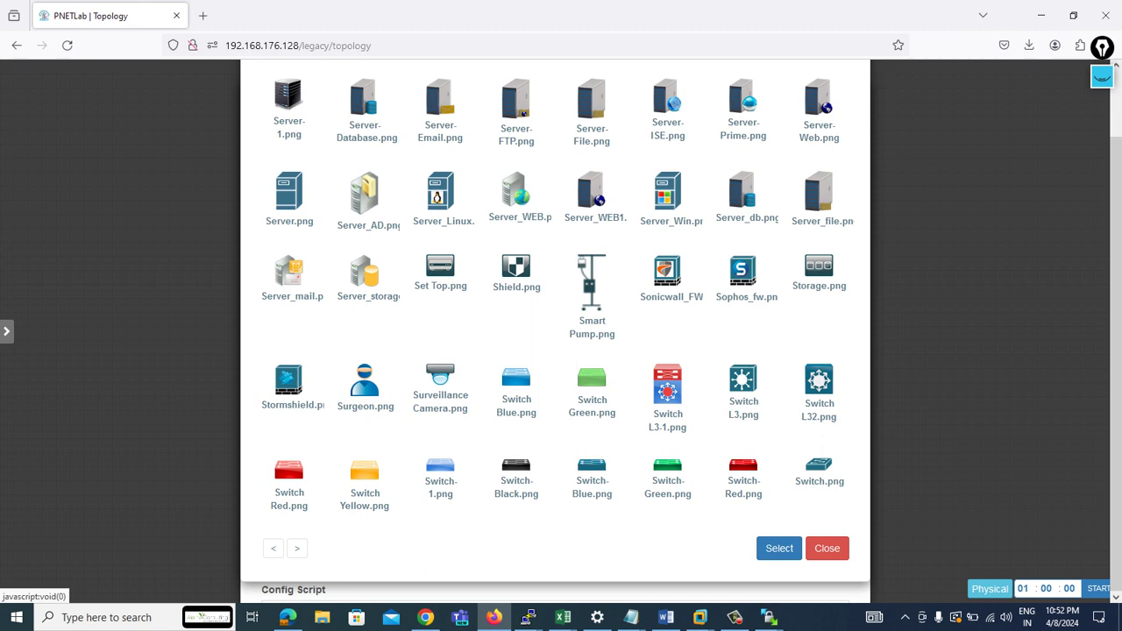
- Give sw1 the Switch-1.png icon, disable Layer 1 Keep Alive, and save the node
{"action": "left_click", "coordinate": [440, 478]}
{"action": "left_click", "coordinate": [778, 547]}
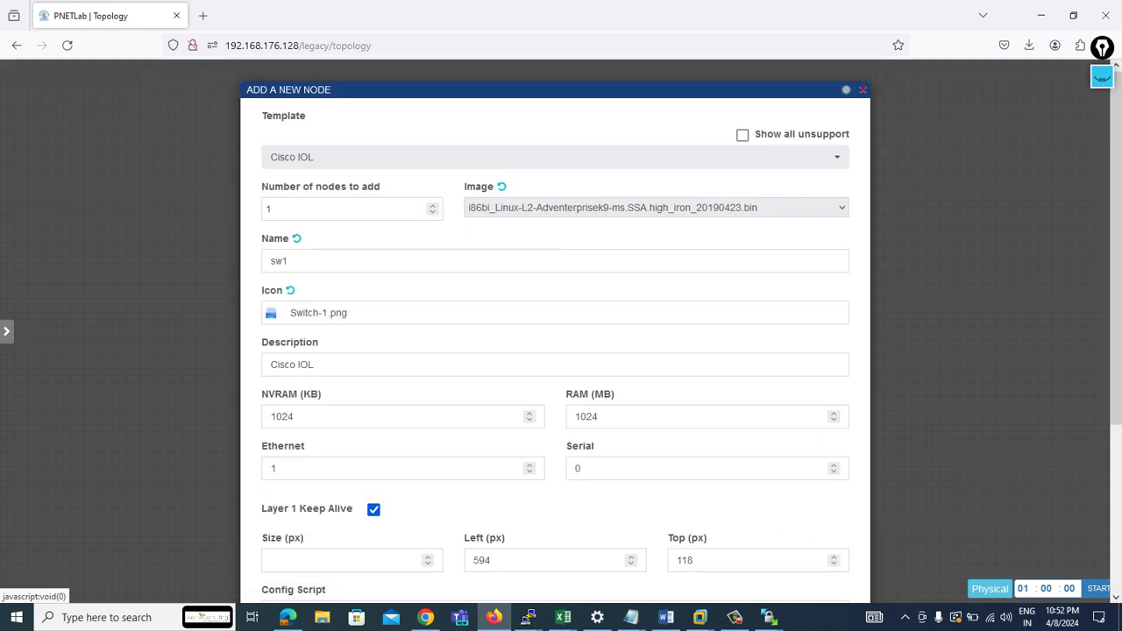
{"action": "left_click", "coordinate": [379, 509]}
{"action": "scroll", "coordinate": [378, 508], "scroll_direction": "down", "scroll_amount": 3}
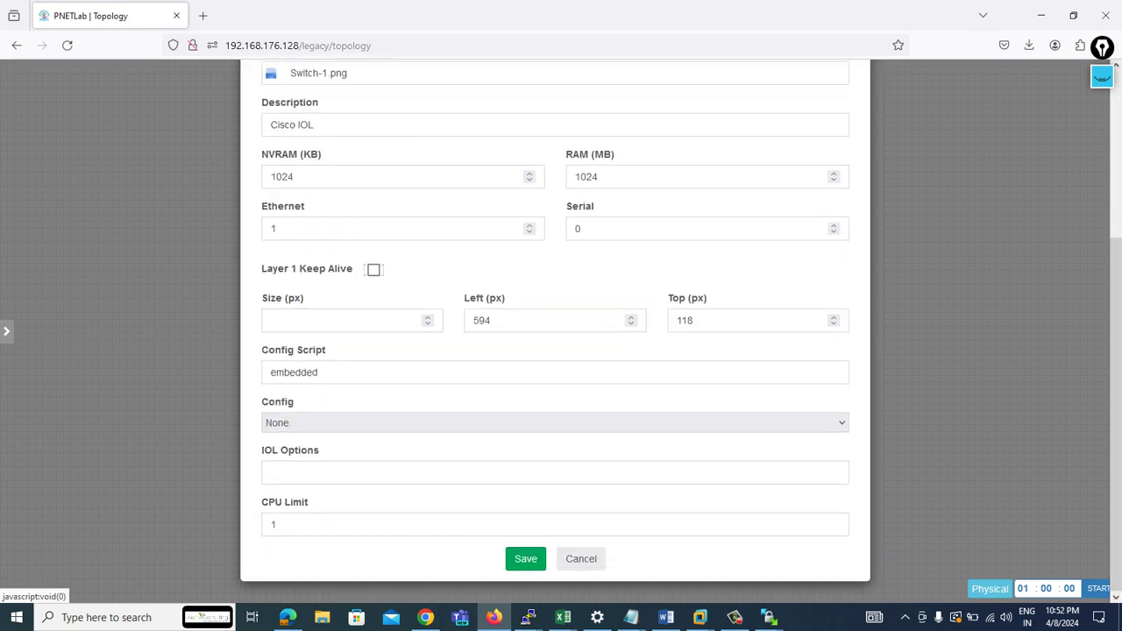
{"action": "left_click", "coordinate": [524, 559]}
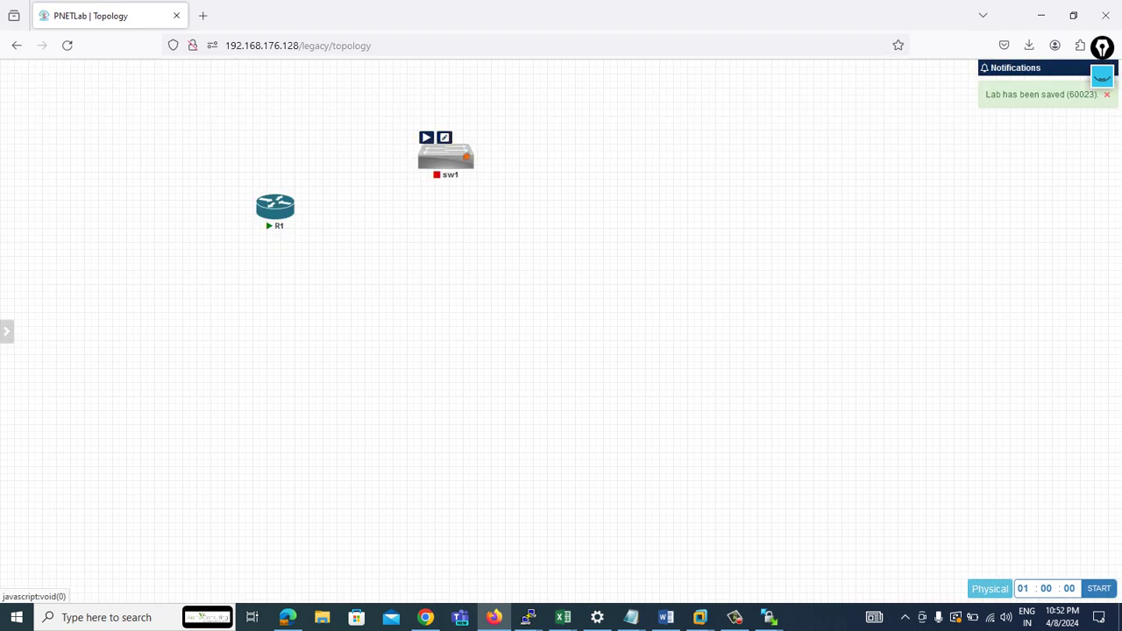
- Start sw1, bring its telnet console to the sw1# prompt, and close the duplicate console window
{"action": "right_click", "coordinate": [445, 156]}
{"action": "left_click", "coordinate": [465, 183]}
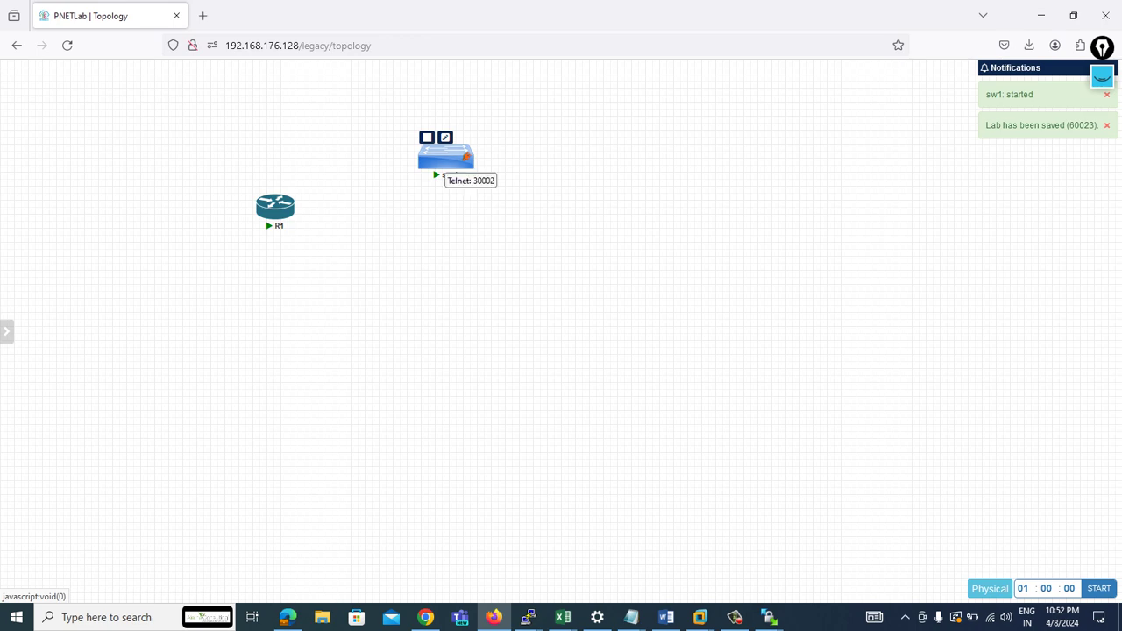
{"action": "left_click", "coordinate": [445, 156]}
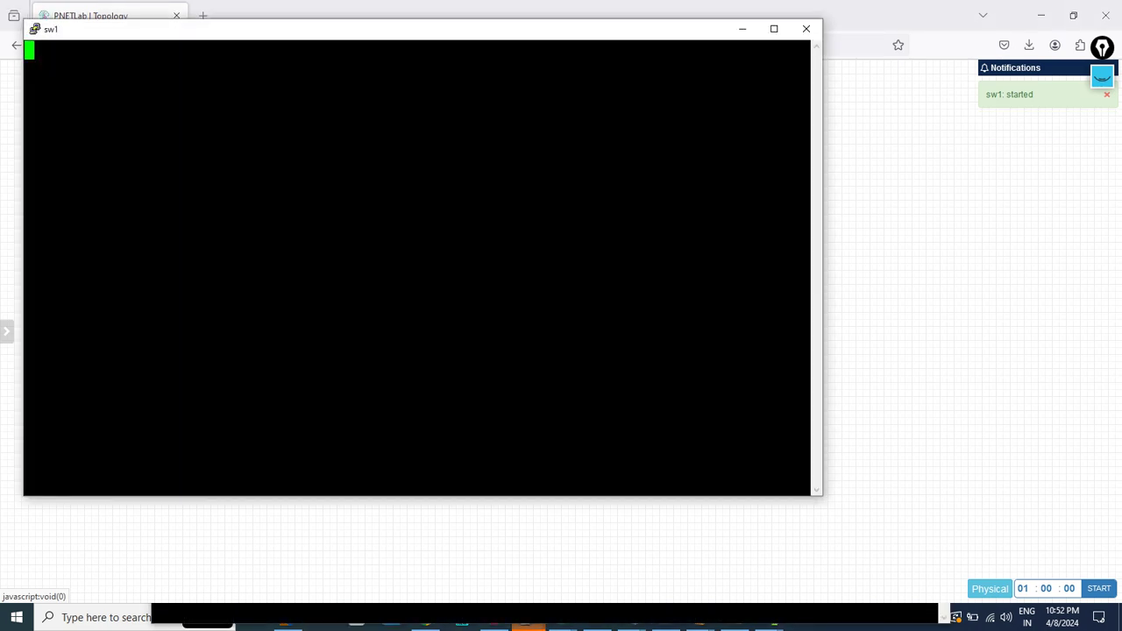
{"action": "key", "text": "Return"}
{"action": "key", "text": "Return"}
{"action": "key", "text": "Return"}
{"action": "key", "text": "Return"}
{"action": "key", "text": "Return"}
{"action": "key", "text": "Return"}
{"action": "key", "text": "Return"}
{"action": "key", "text": "Return"}
{"action": "key", "text": "Return"}
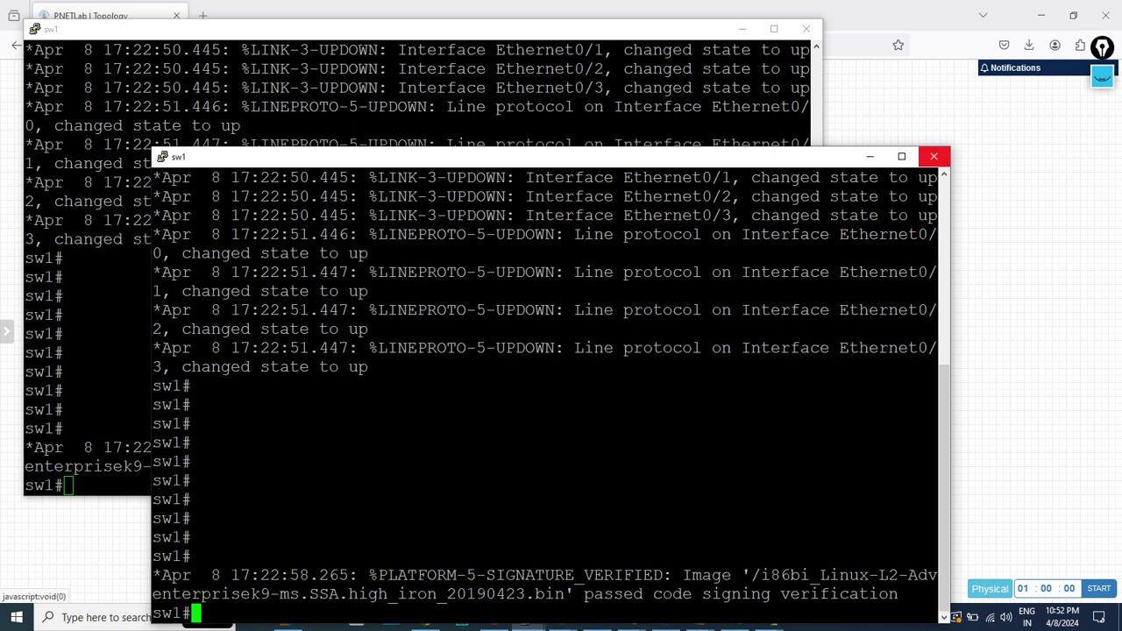
{"action": "left_click", "coordinate": [933, 156]}
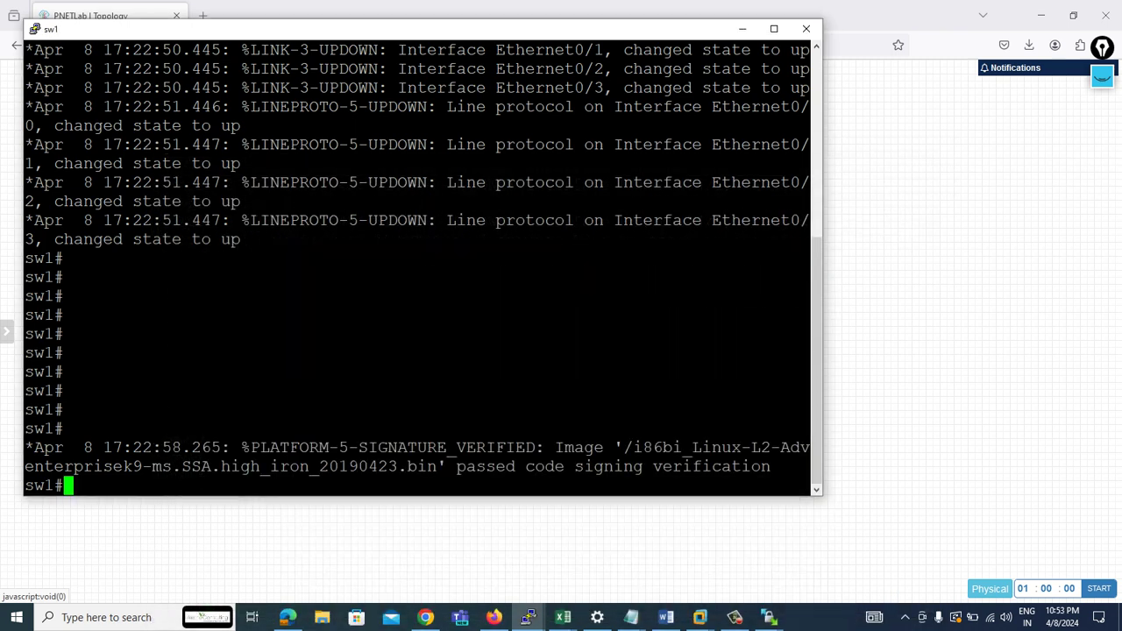